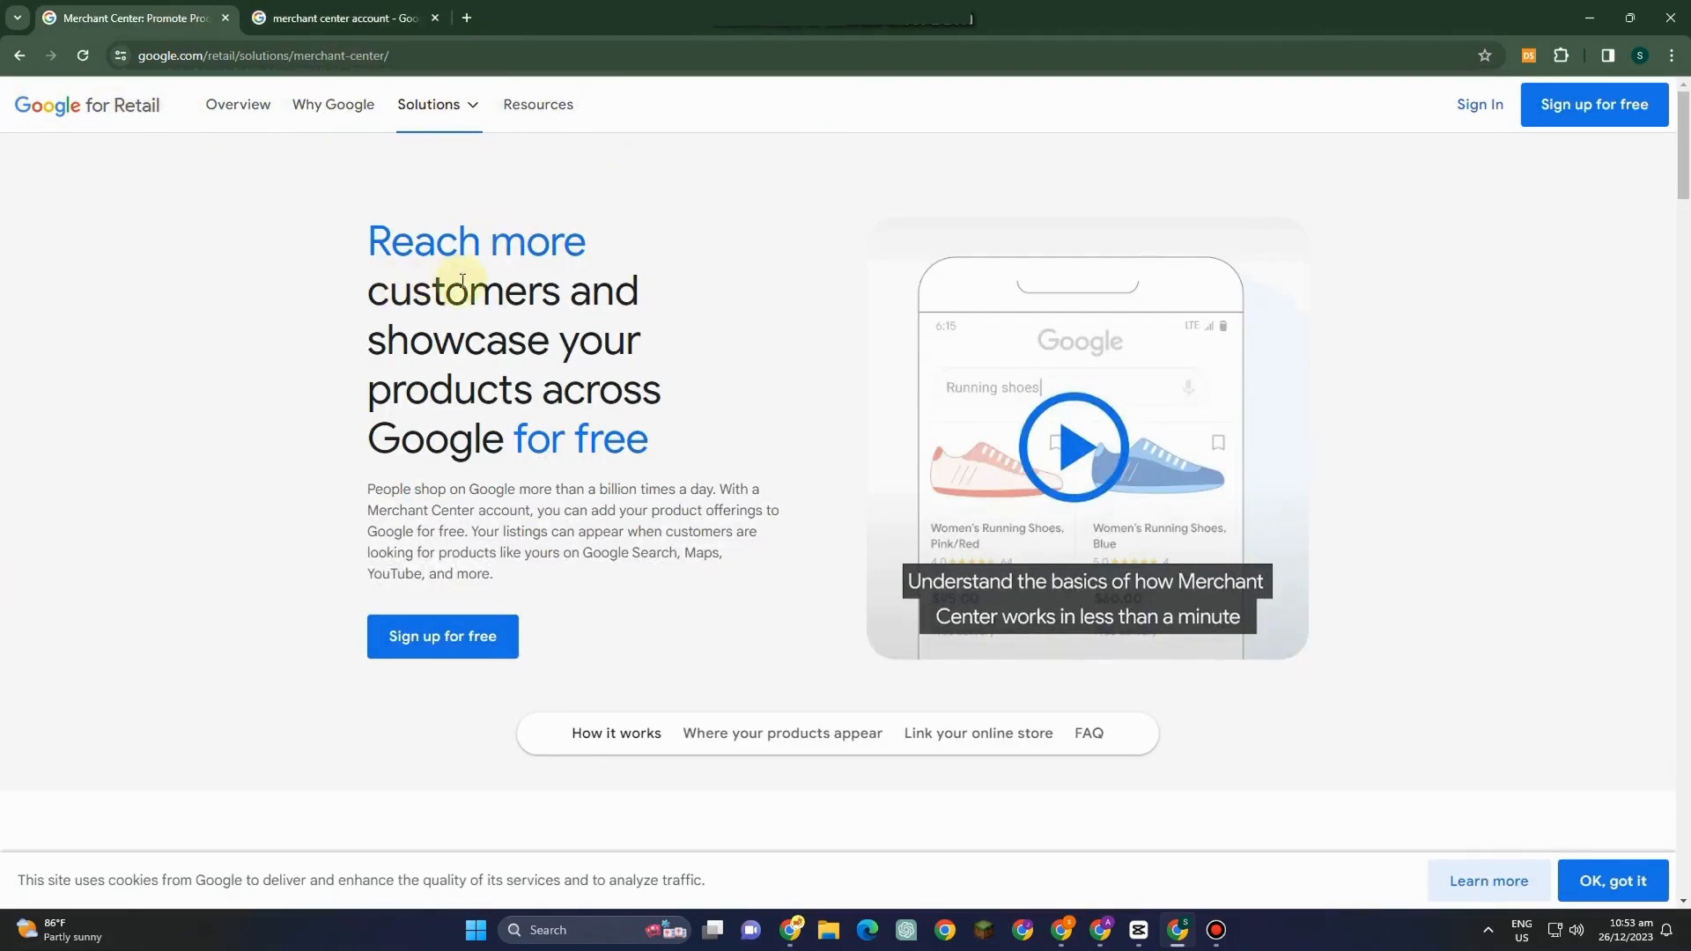
Browse the How it works and Where your products appear sections of the Merchant Center page.
scroll(651, 511, "down", 3)
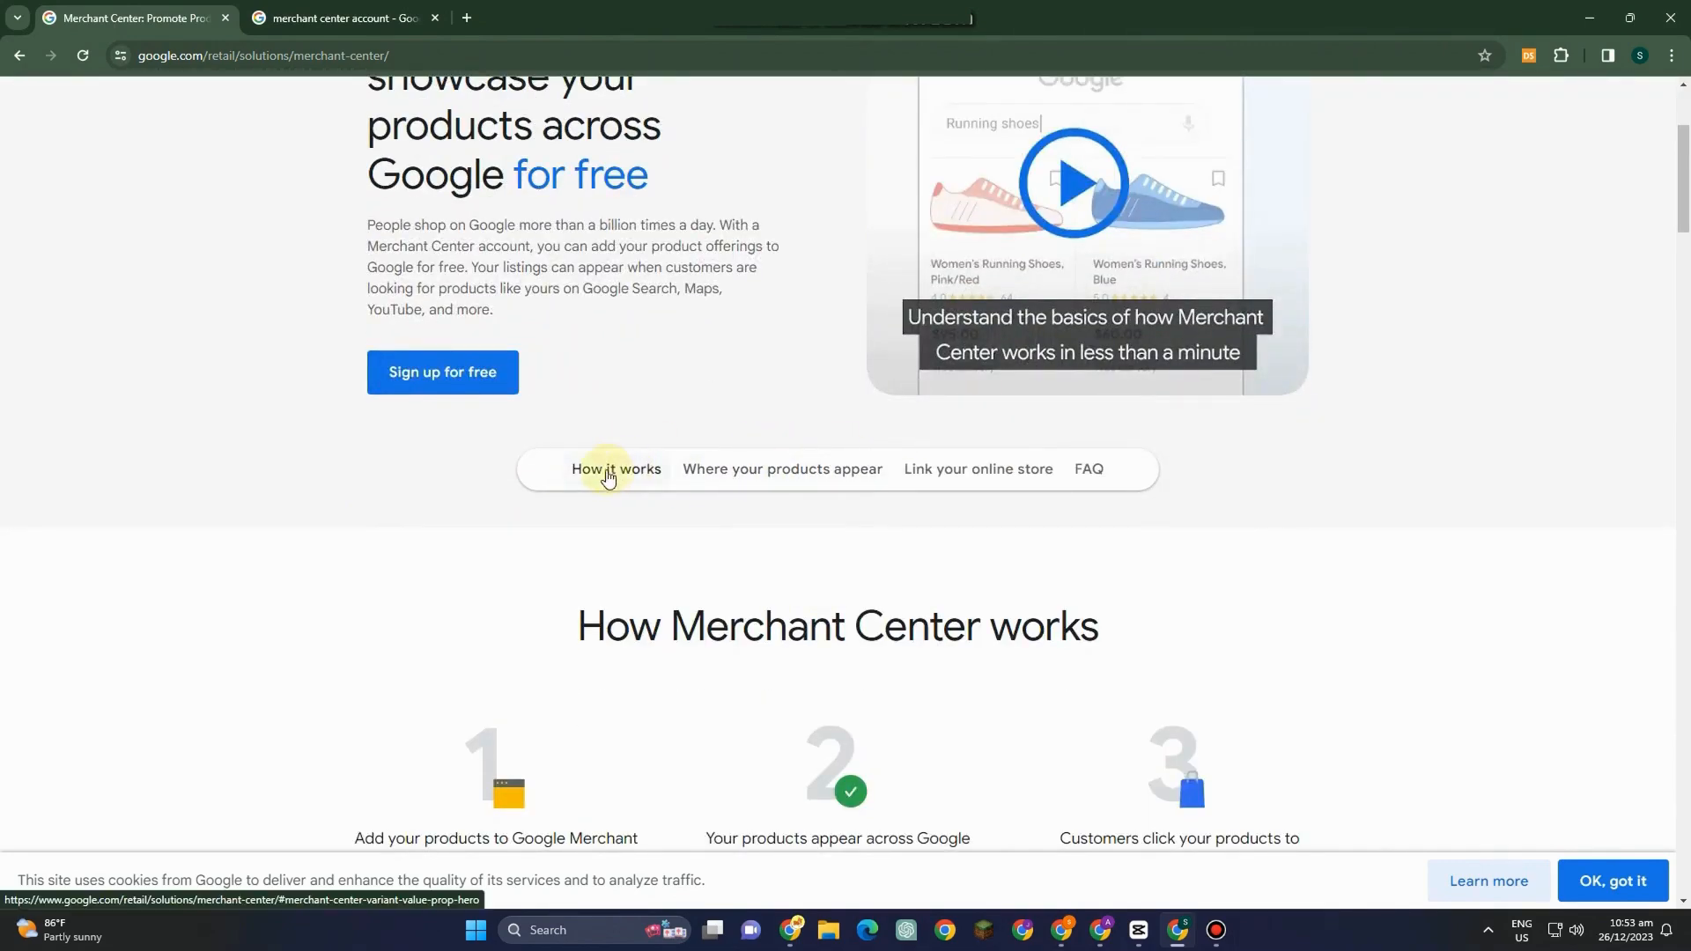
left_click(804, 477)
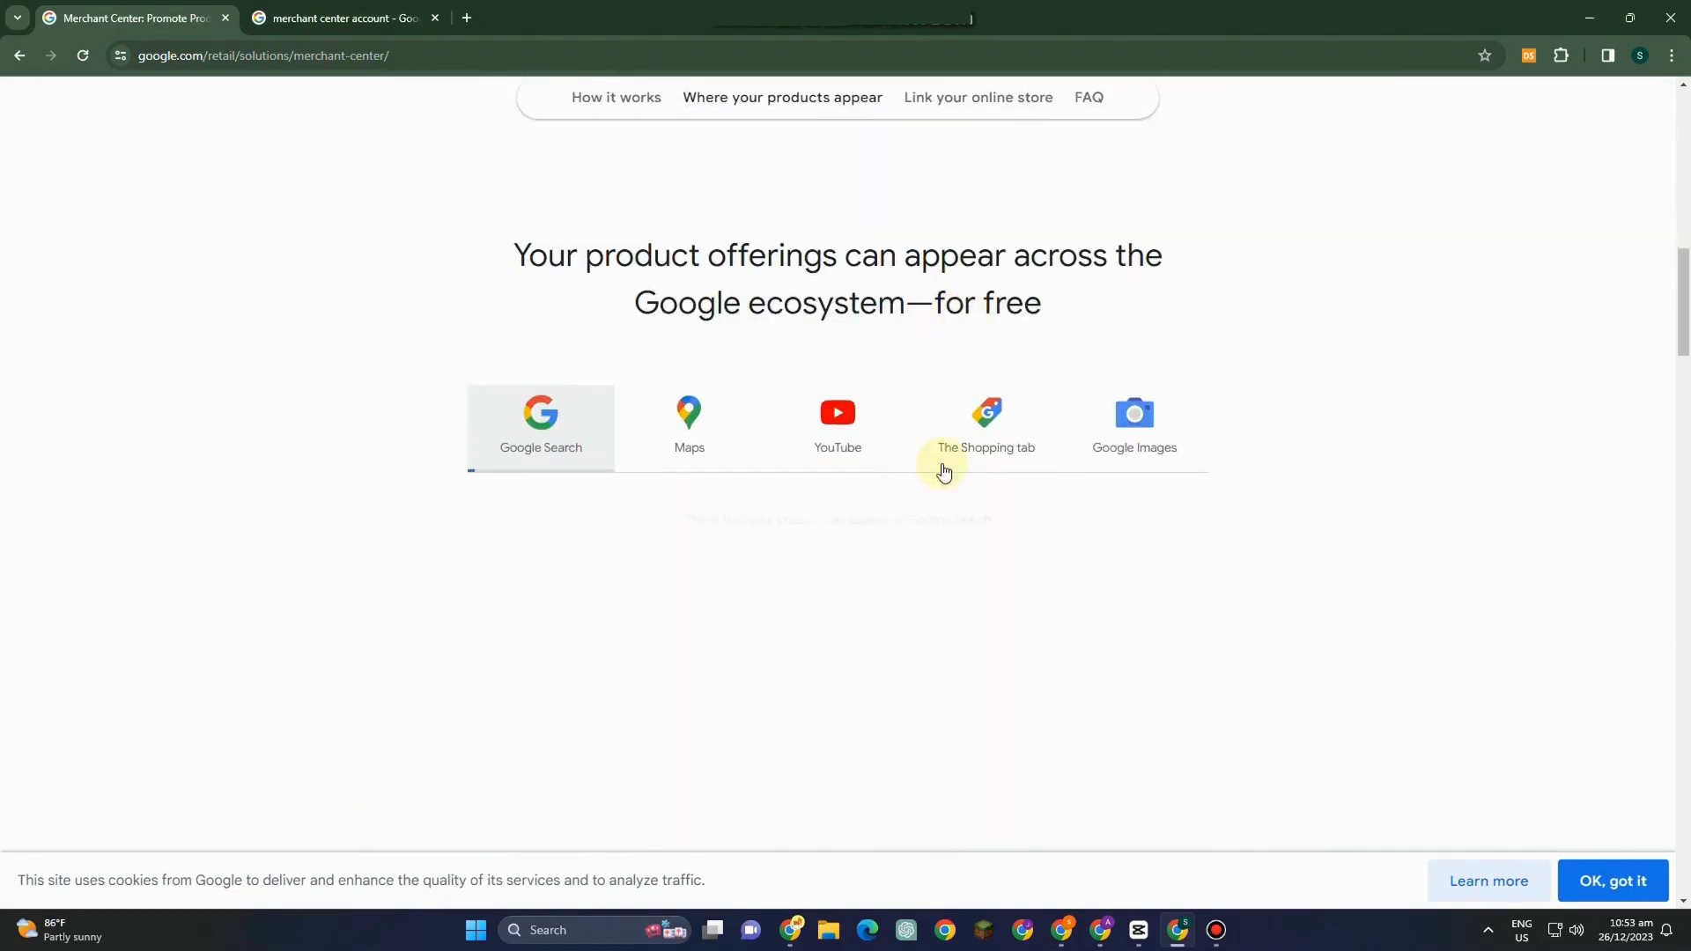
scroll(1215, 431, "up", 5)
scroll(1240, 343, "up", 2)
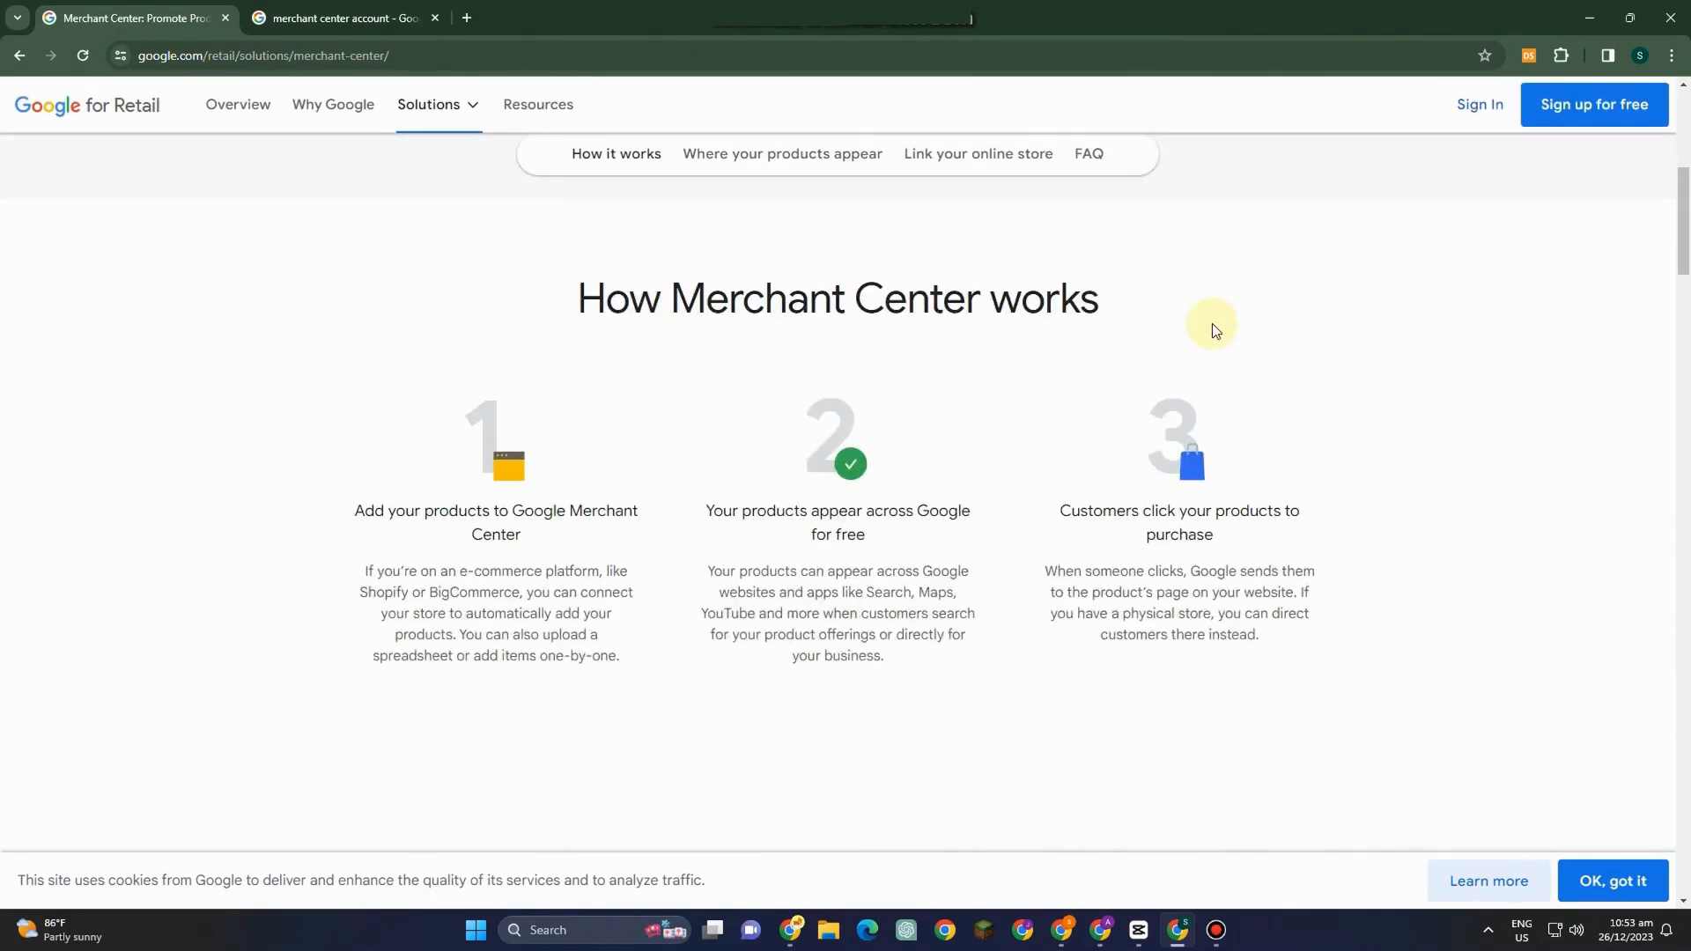
scroll(764, 357, "up", 3)
scroll(620, 455, "down", 1)
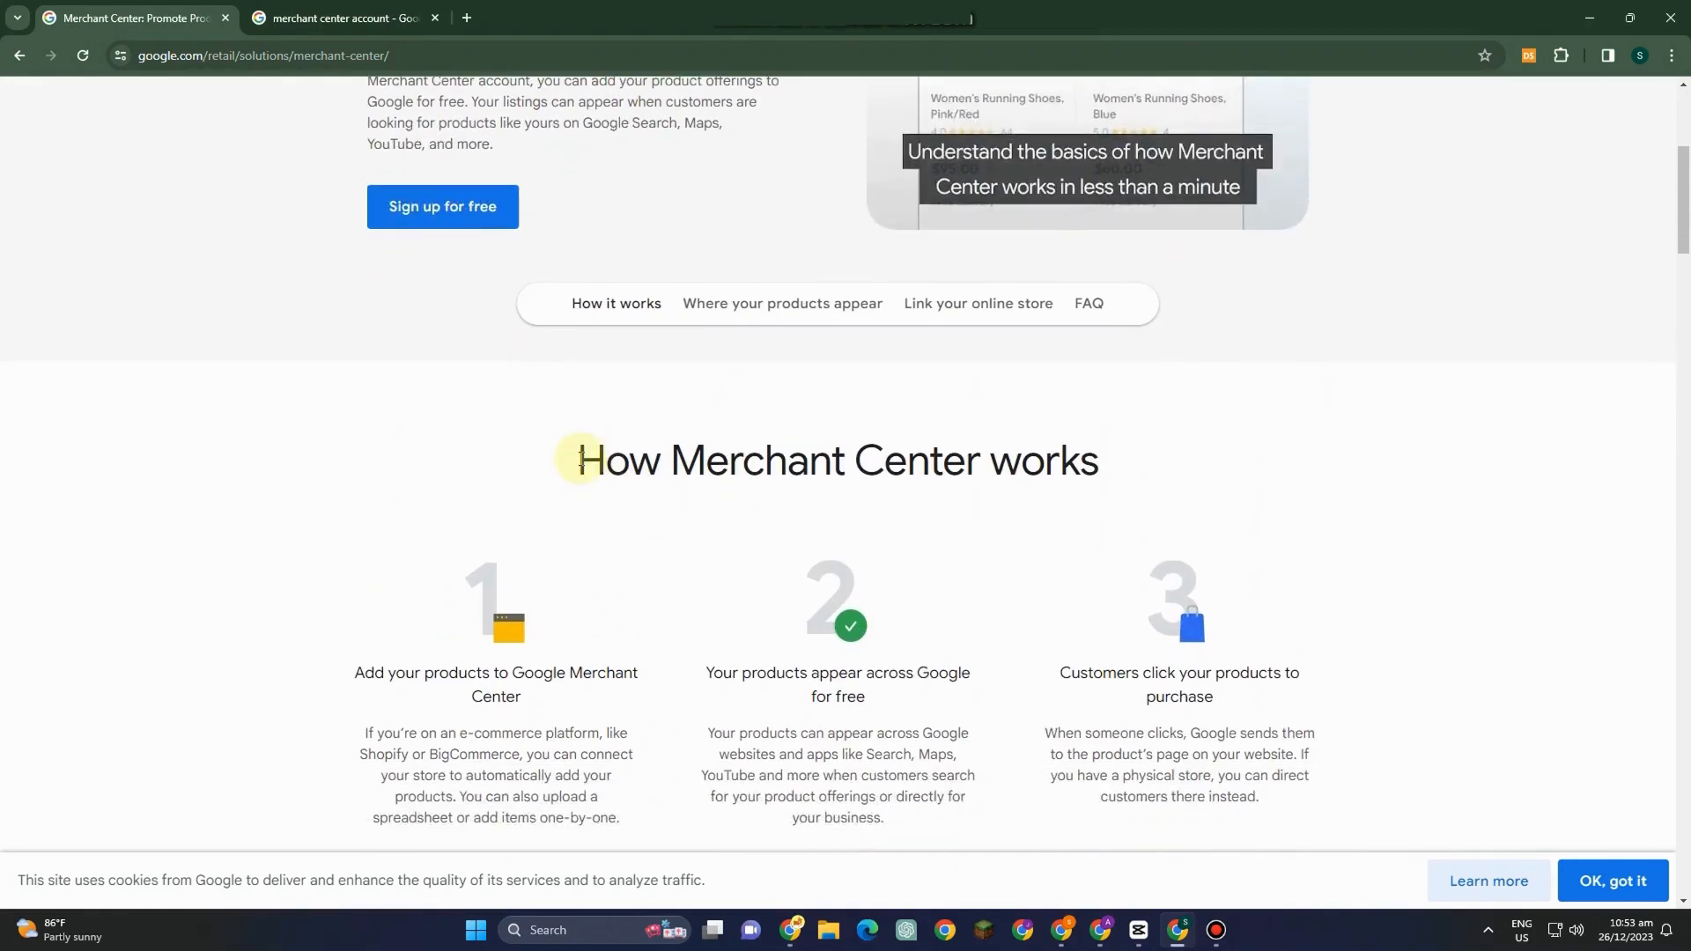
Highlight the section headings and read where product listings can appear across Google services.
left_click_drag(576, 460, 1177, 453)
scroll(1177, 453, "down", 2)
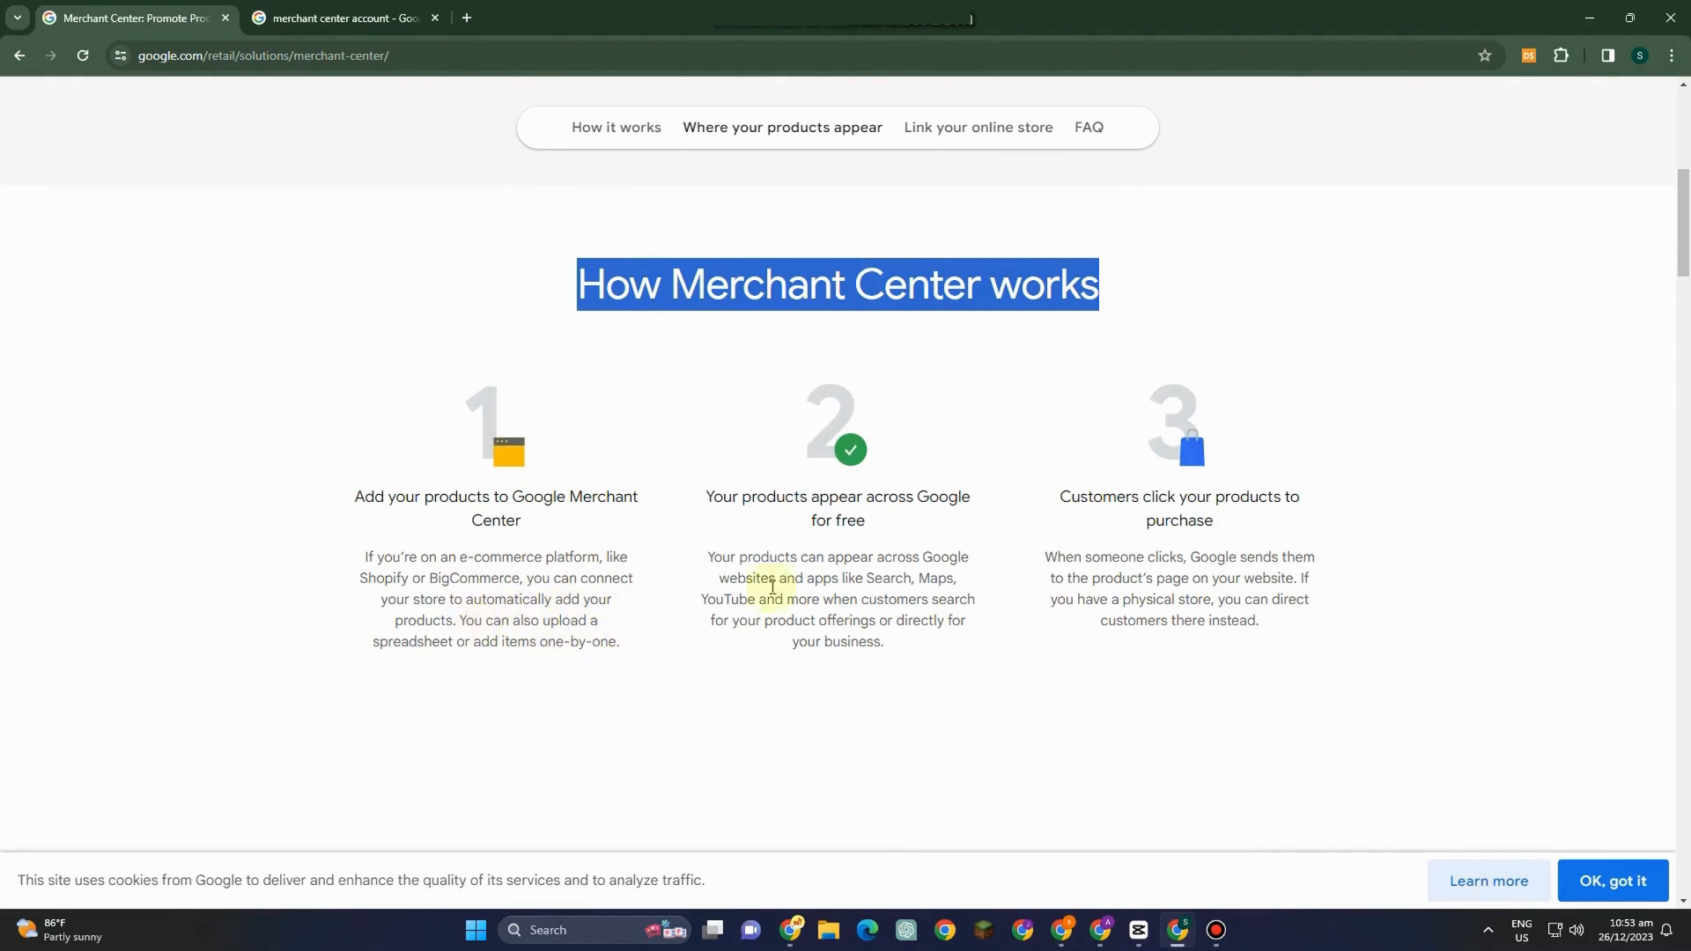
left_click(943, 480)
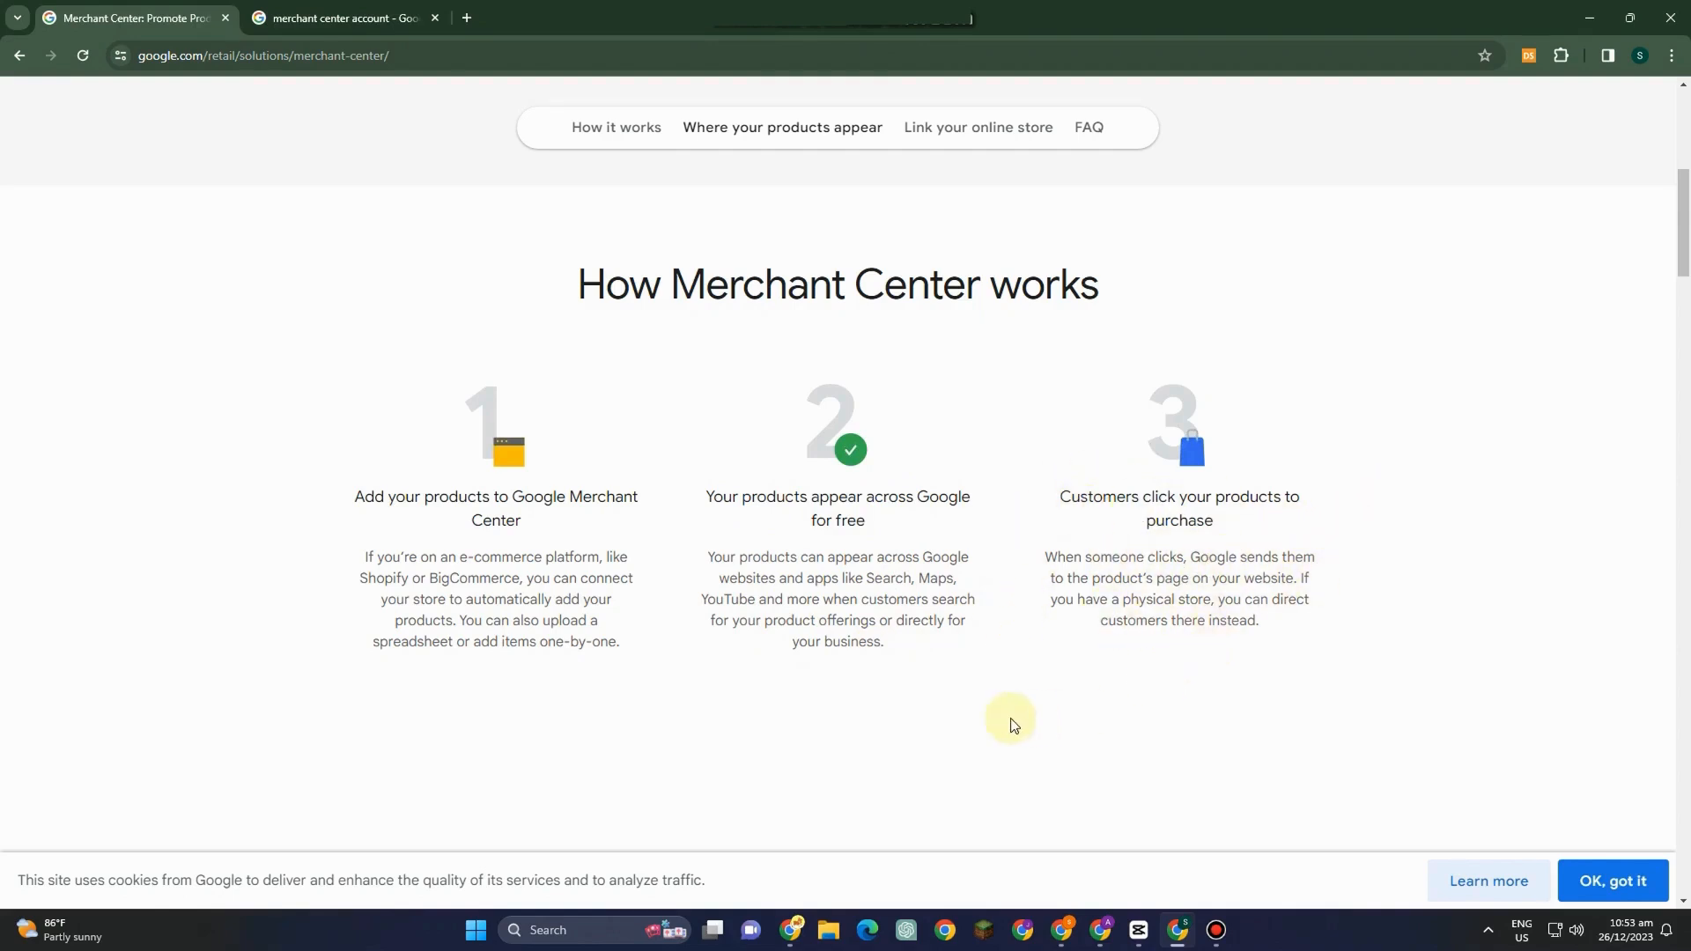
scroll(1013, 725, "down", 3)
left_click_drag(499, 604, 1133, 646)
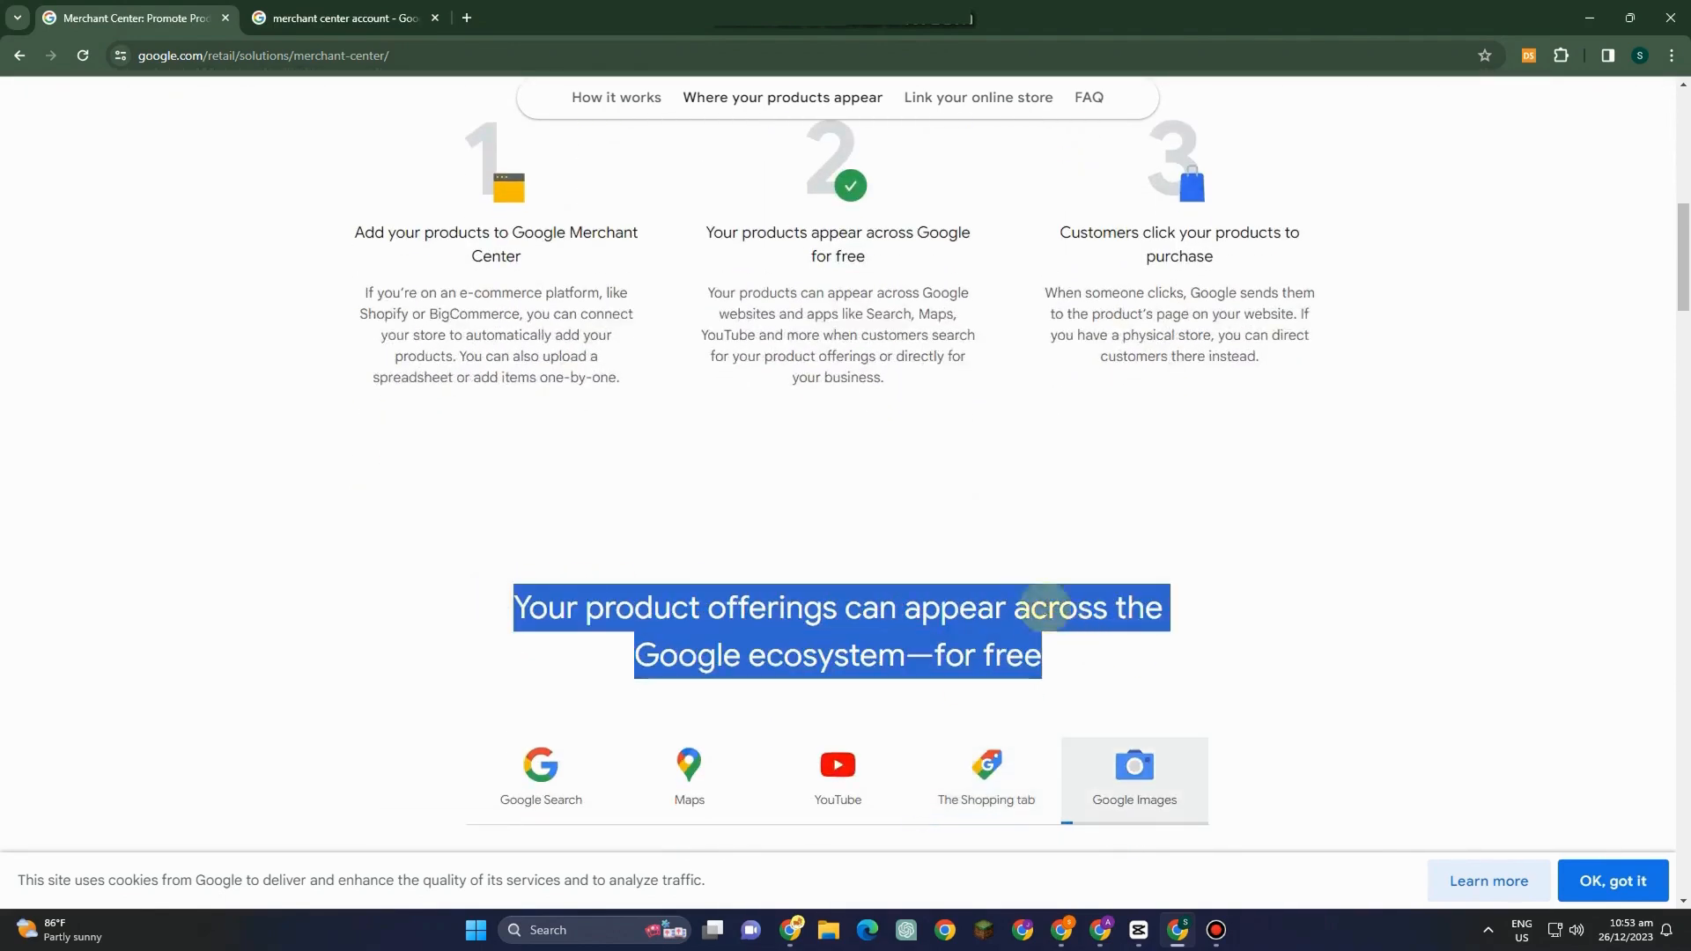
scroll(1044, 608, "down", 4)
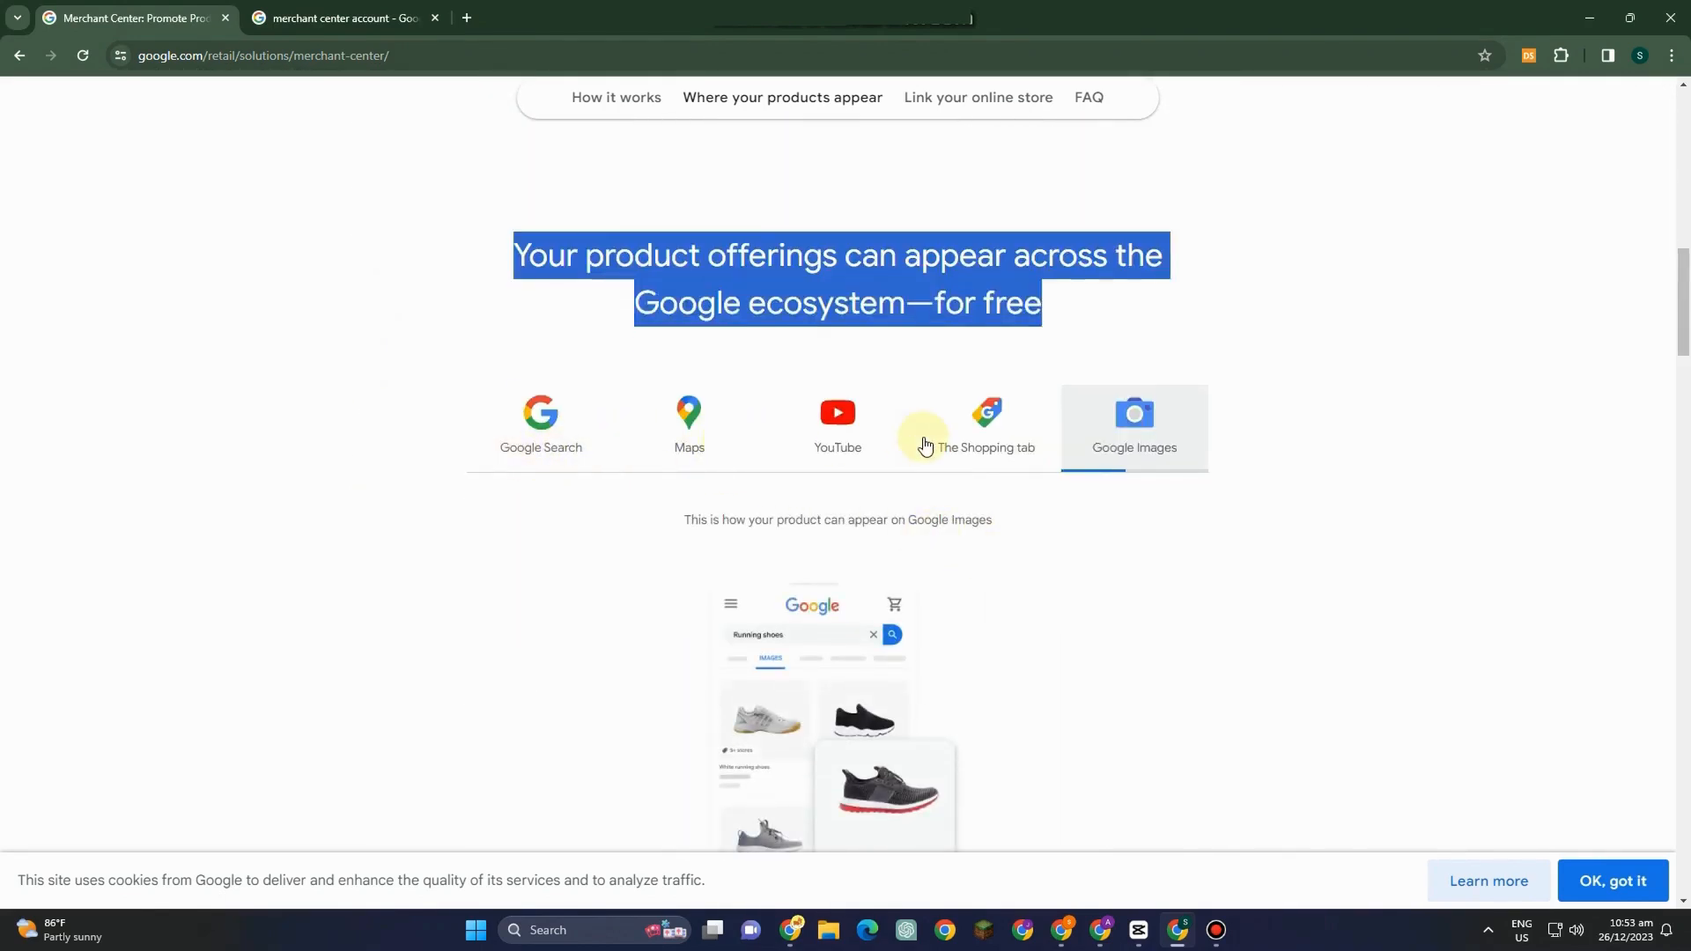
scroll(959, 551, "down", 1)
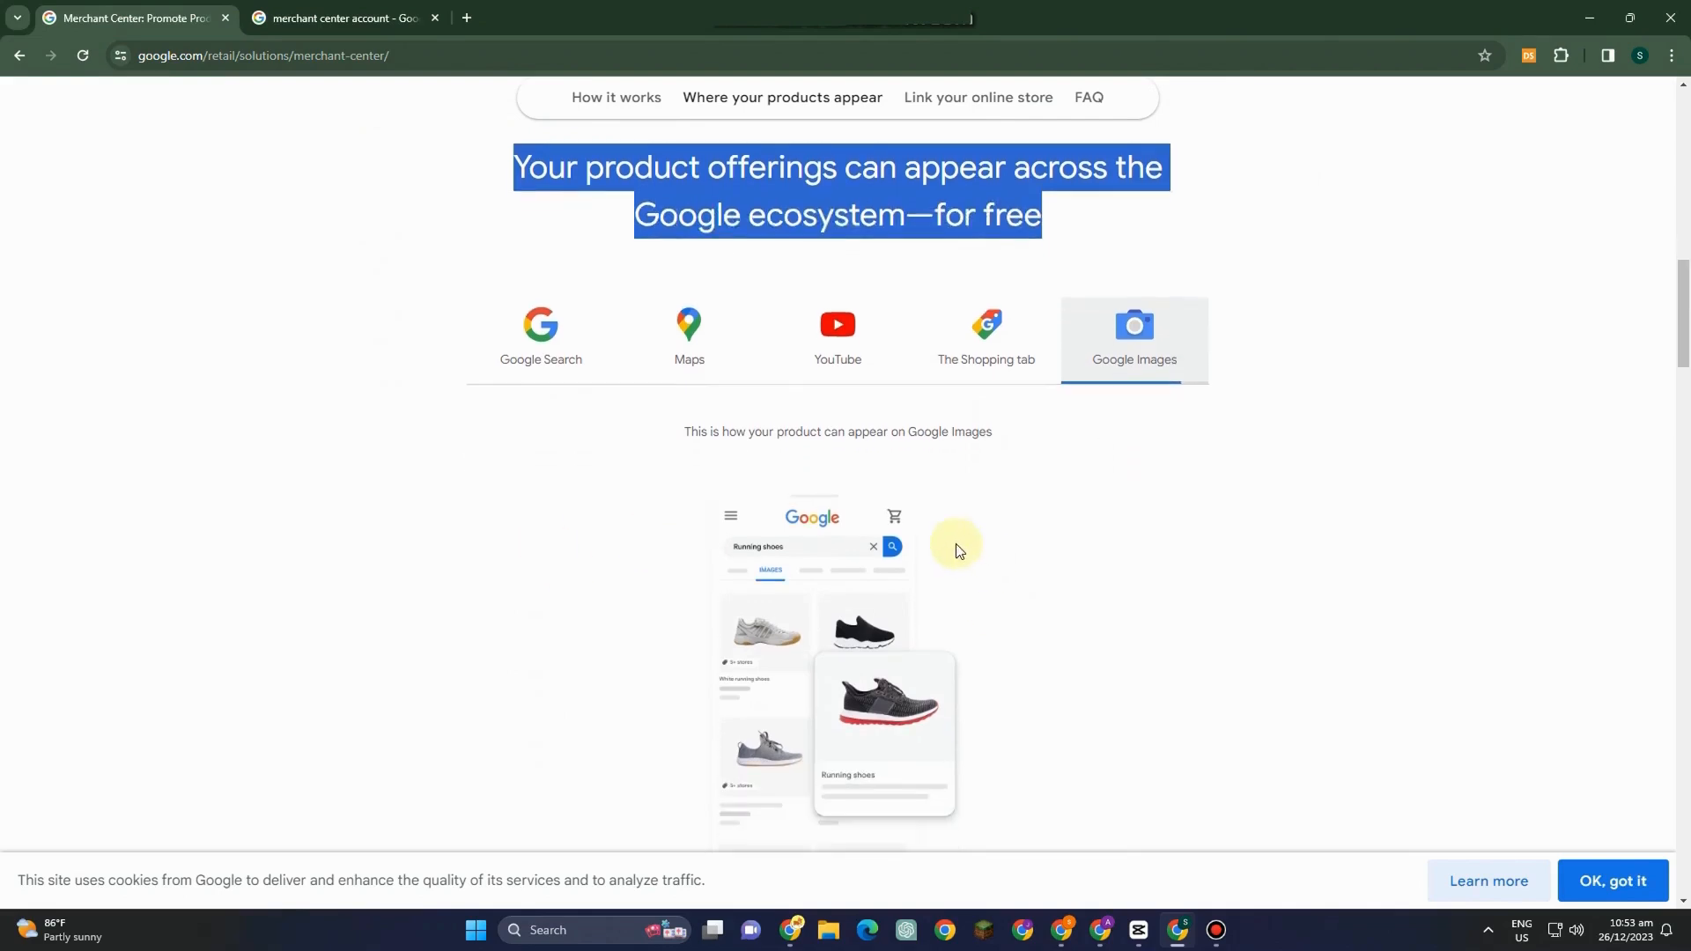
scroll(962, 570, "down", 1)
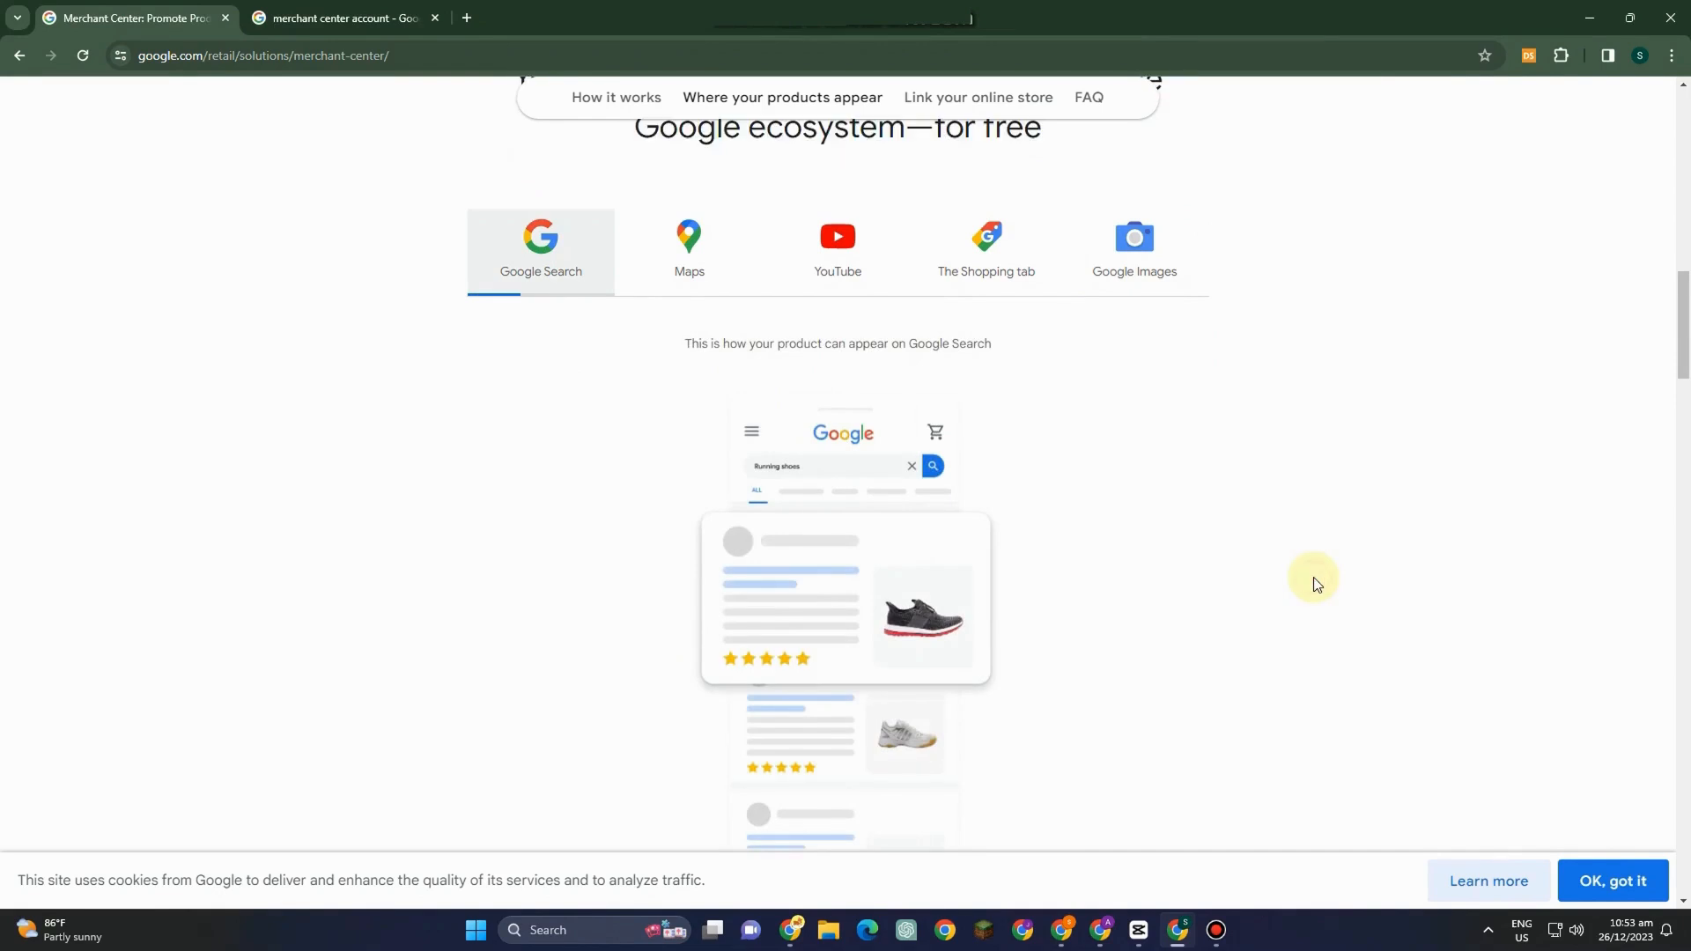
scroll(1220, 608, "down", 8)
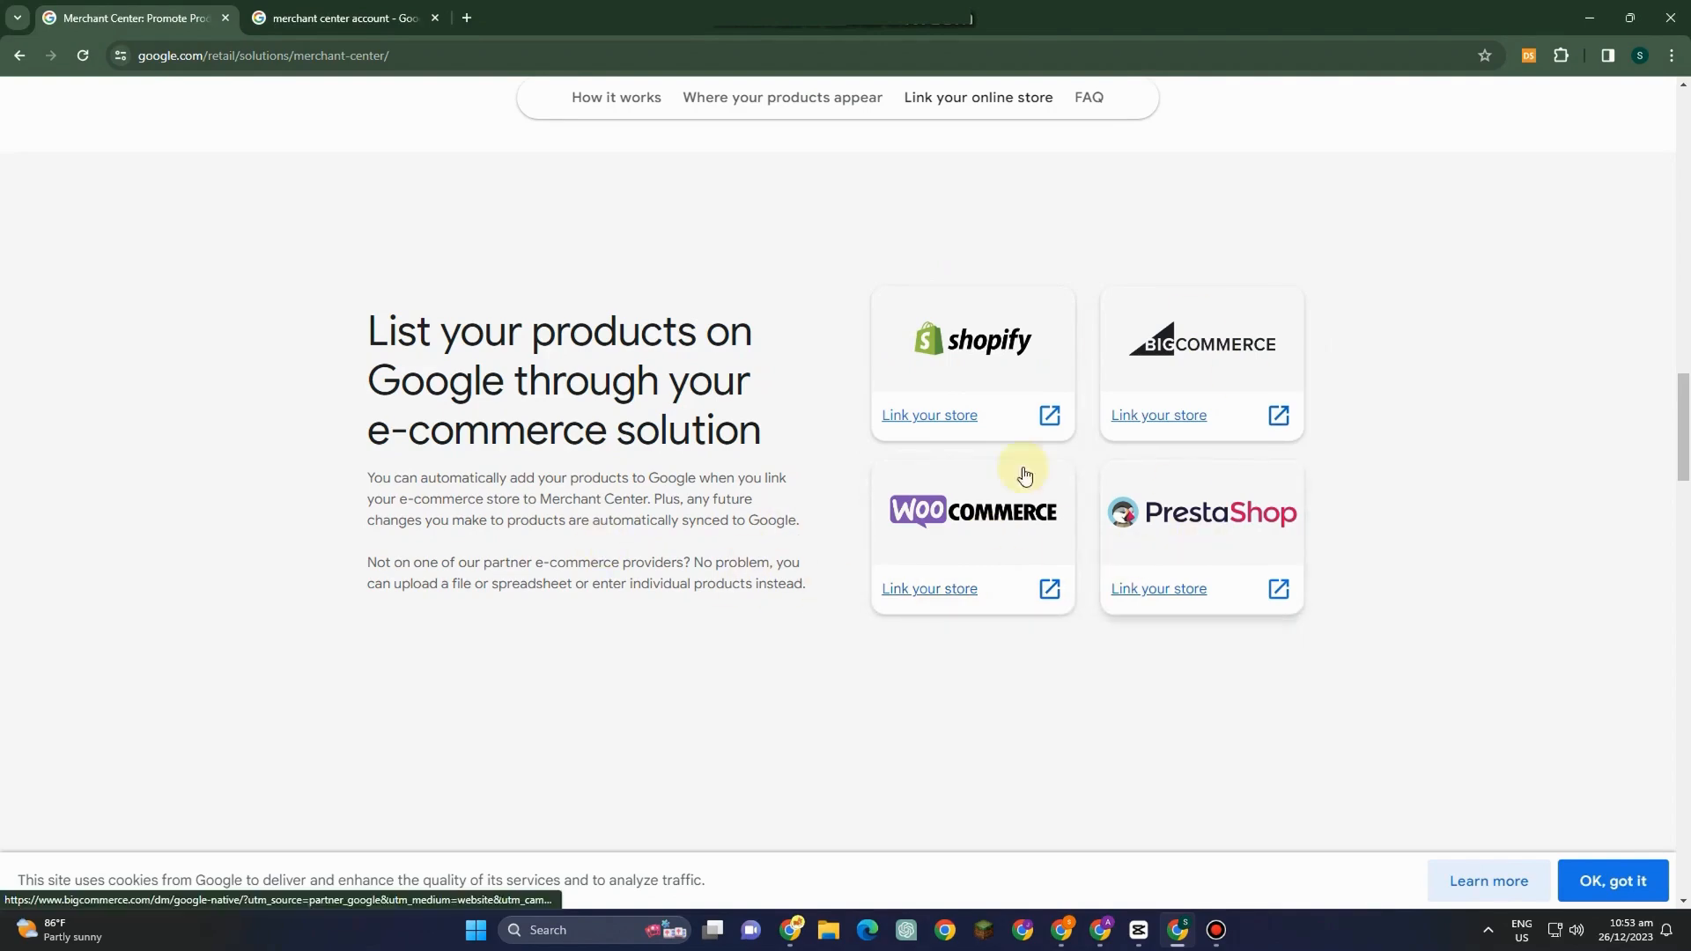
Scroll through the e-commerce linking section and the businesses-using-Merchant-Center section, highlighting its heading.
scroll(747, 711, "down", 3)
scroll(746, 711, "down", 2)
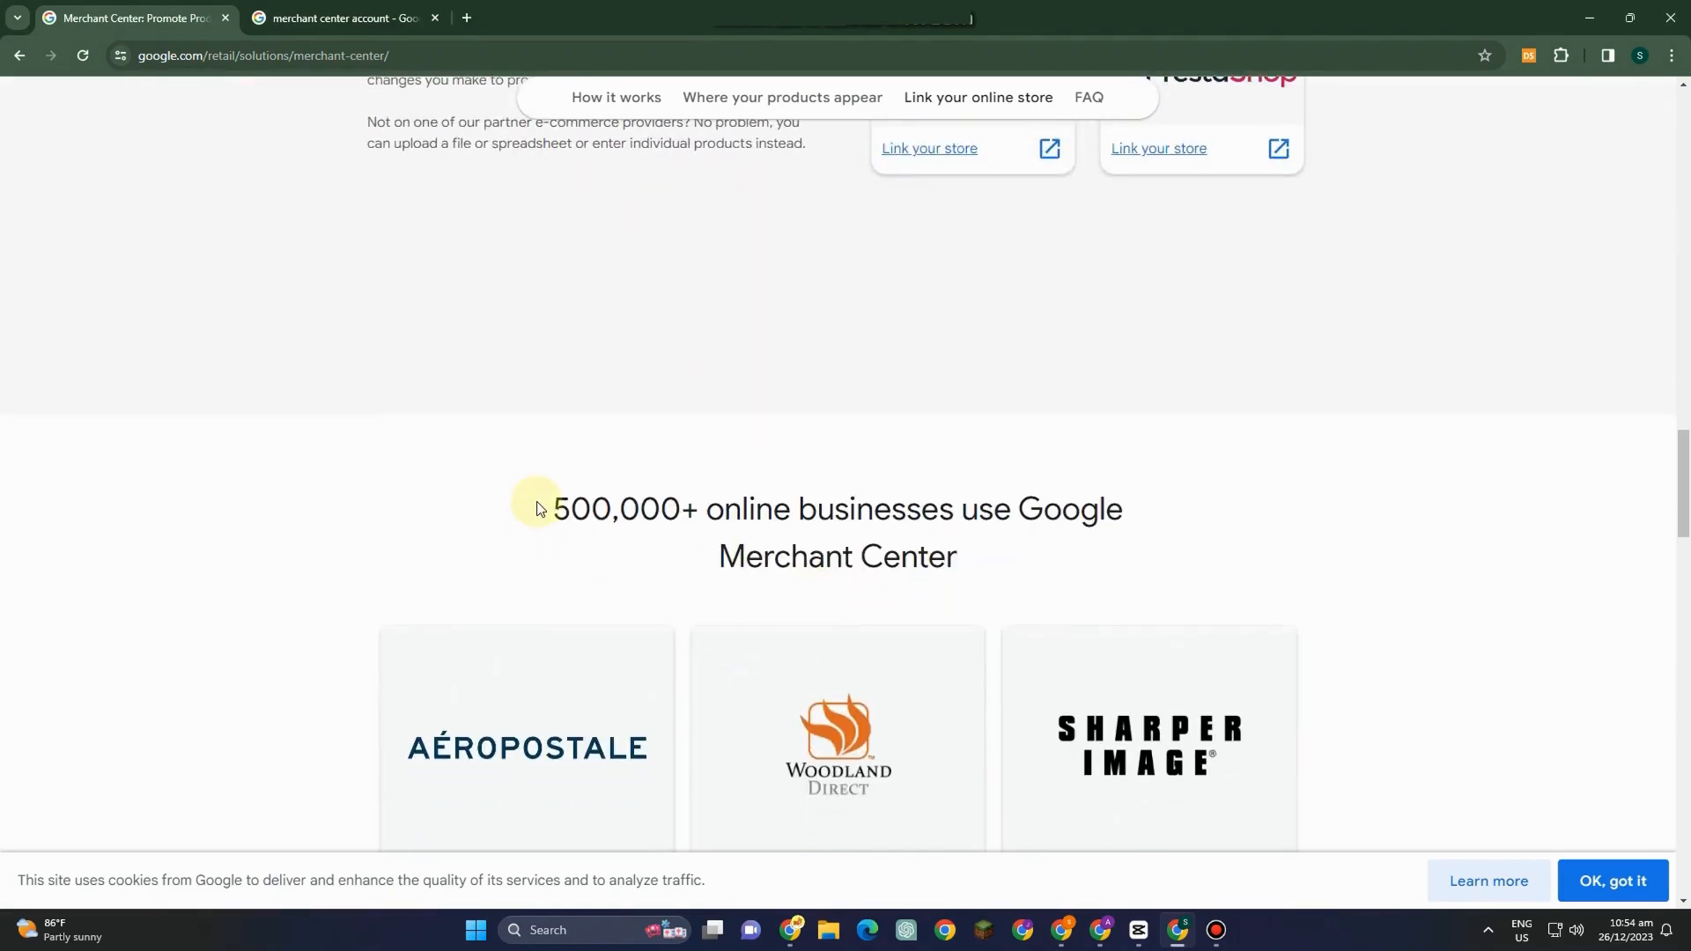
left_click_drag(539, 505, 1174, 542)
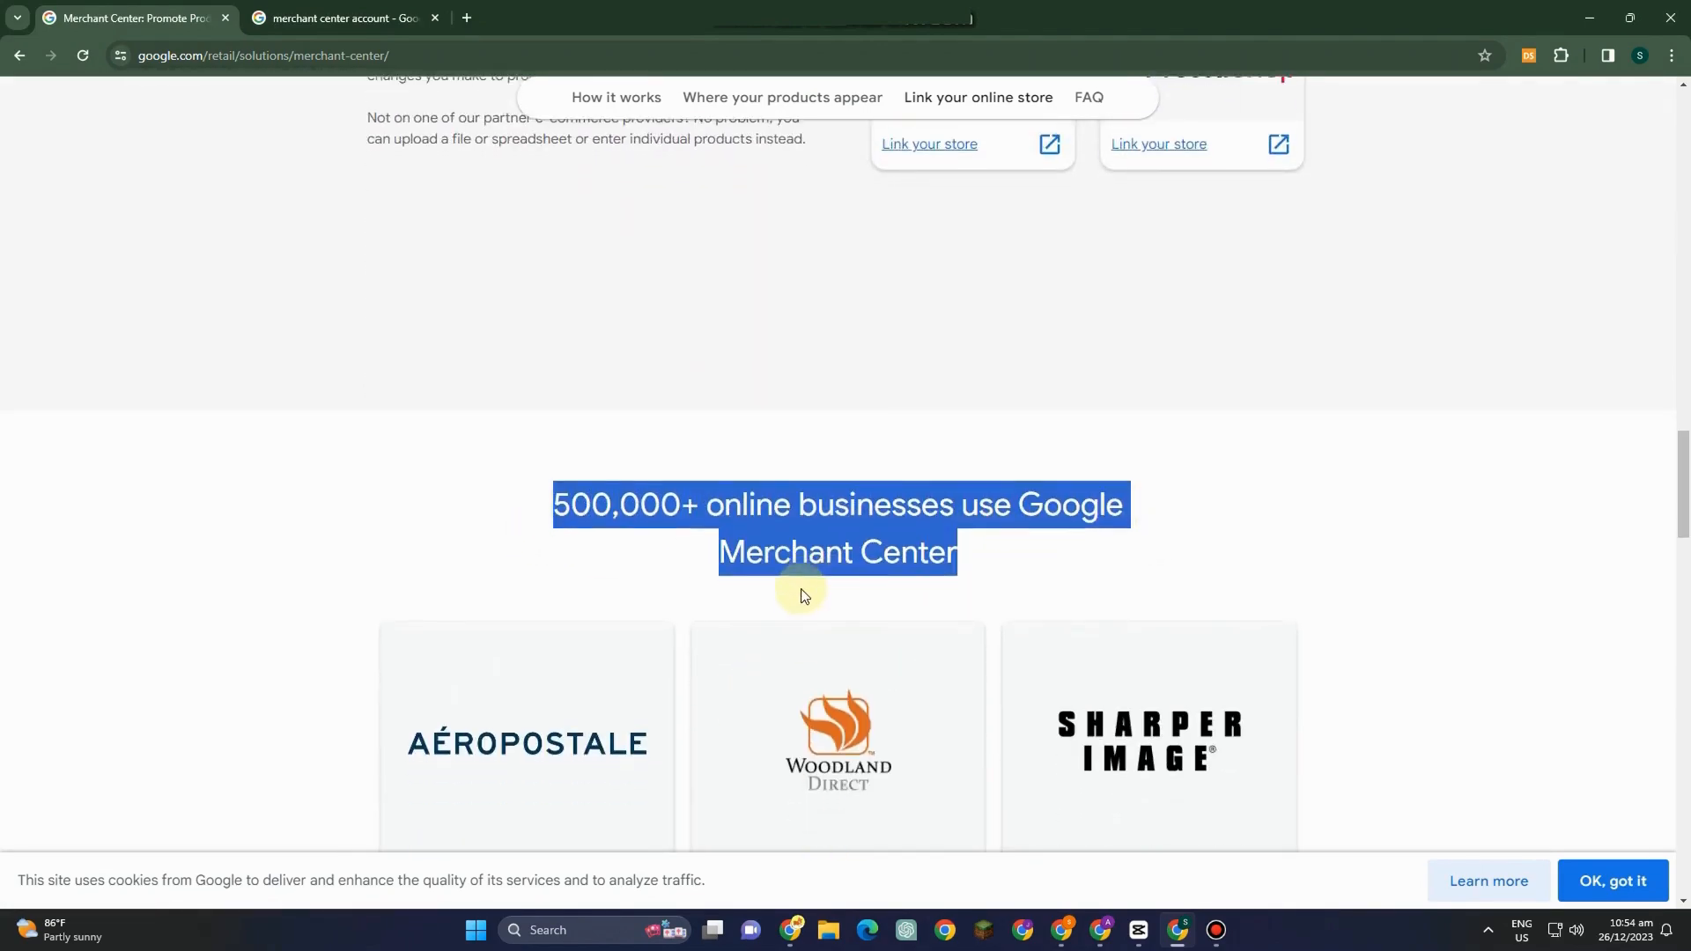
scroll(732, 589, "down", 5)
scroll(875, 485, "down", 8)
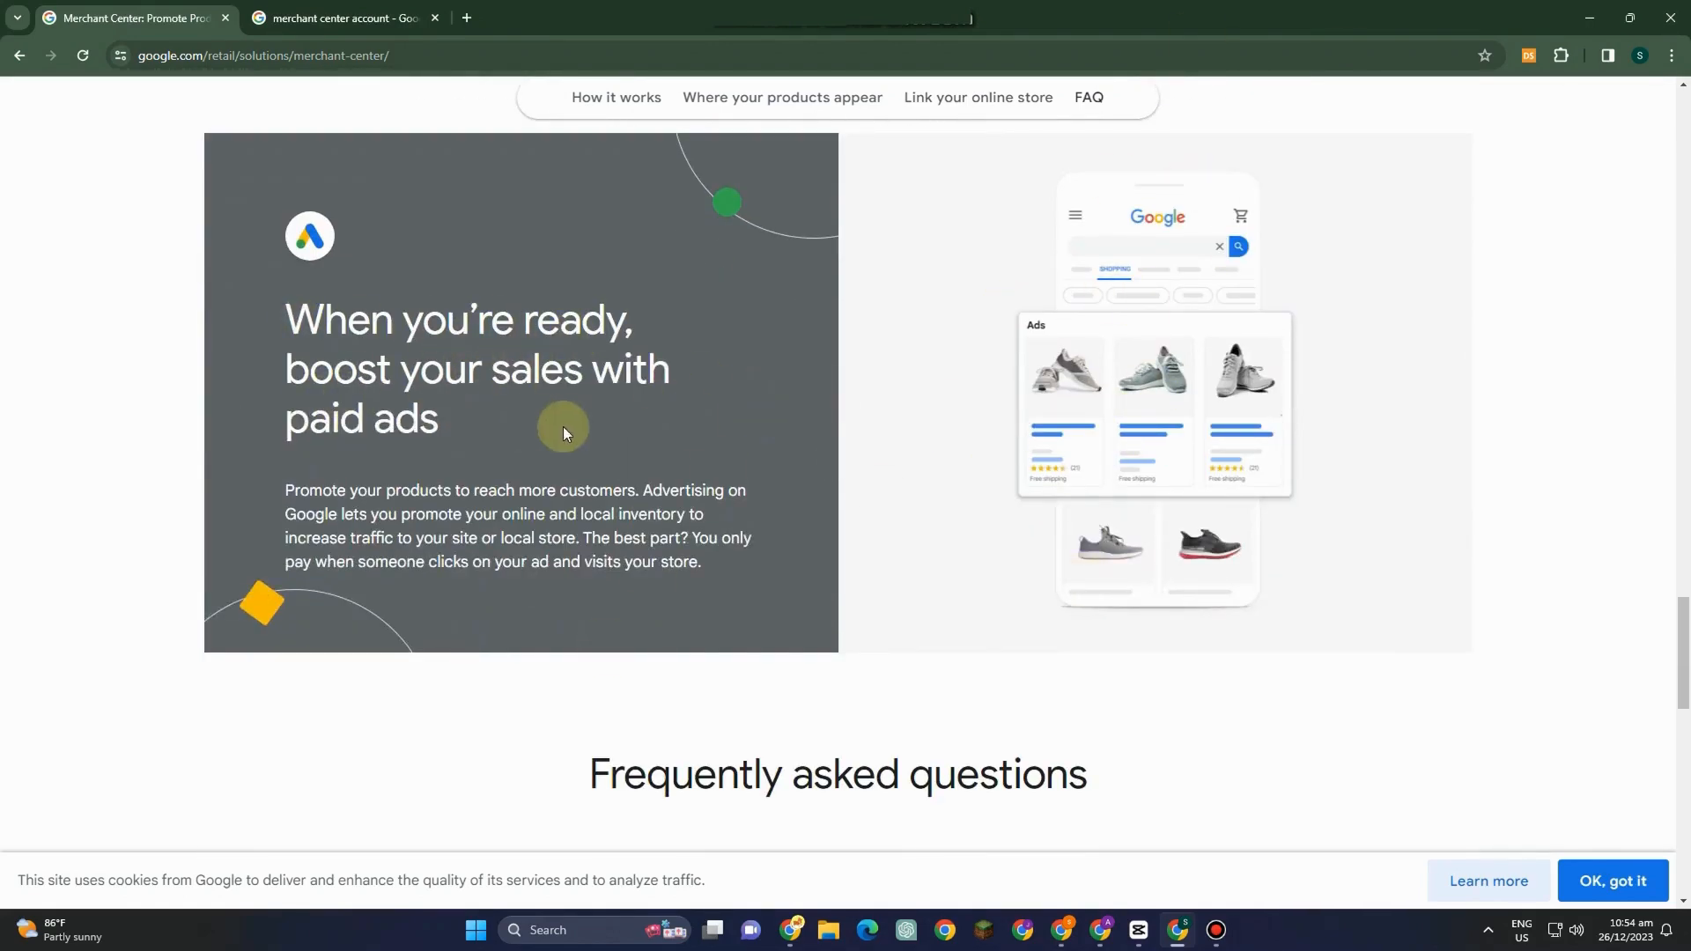
Select and copy the paragraph about boosting sales with paid ads.
left_click_drag(280, 491, 725, 558)
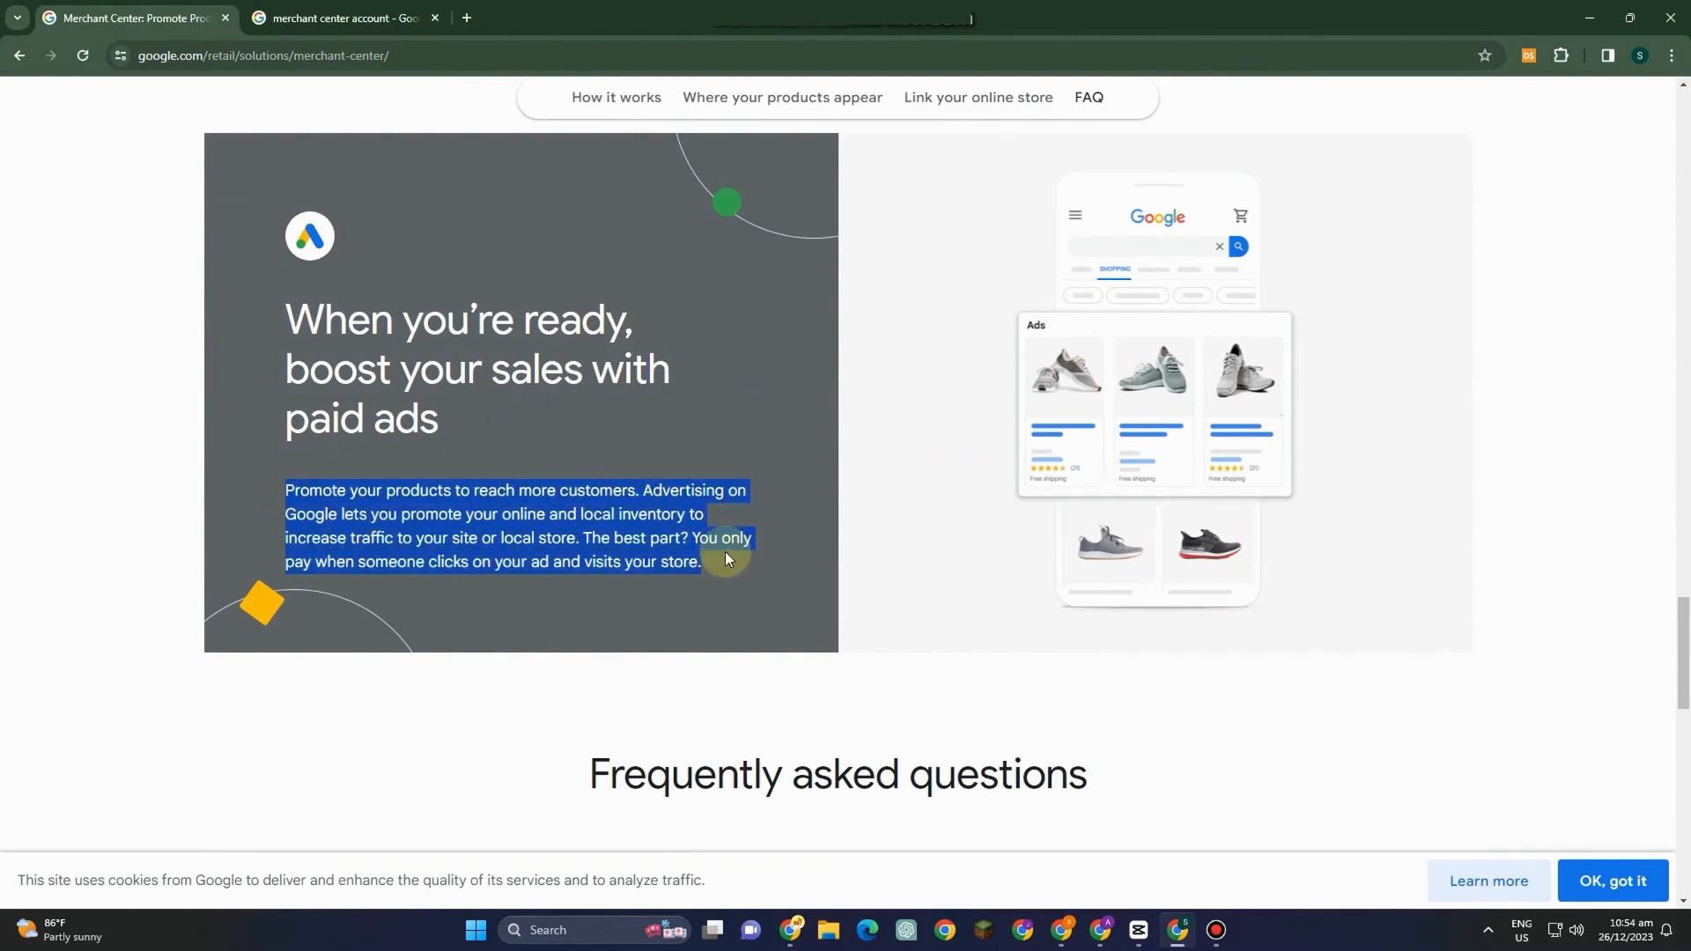
key("ctrl+c")
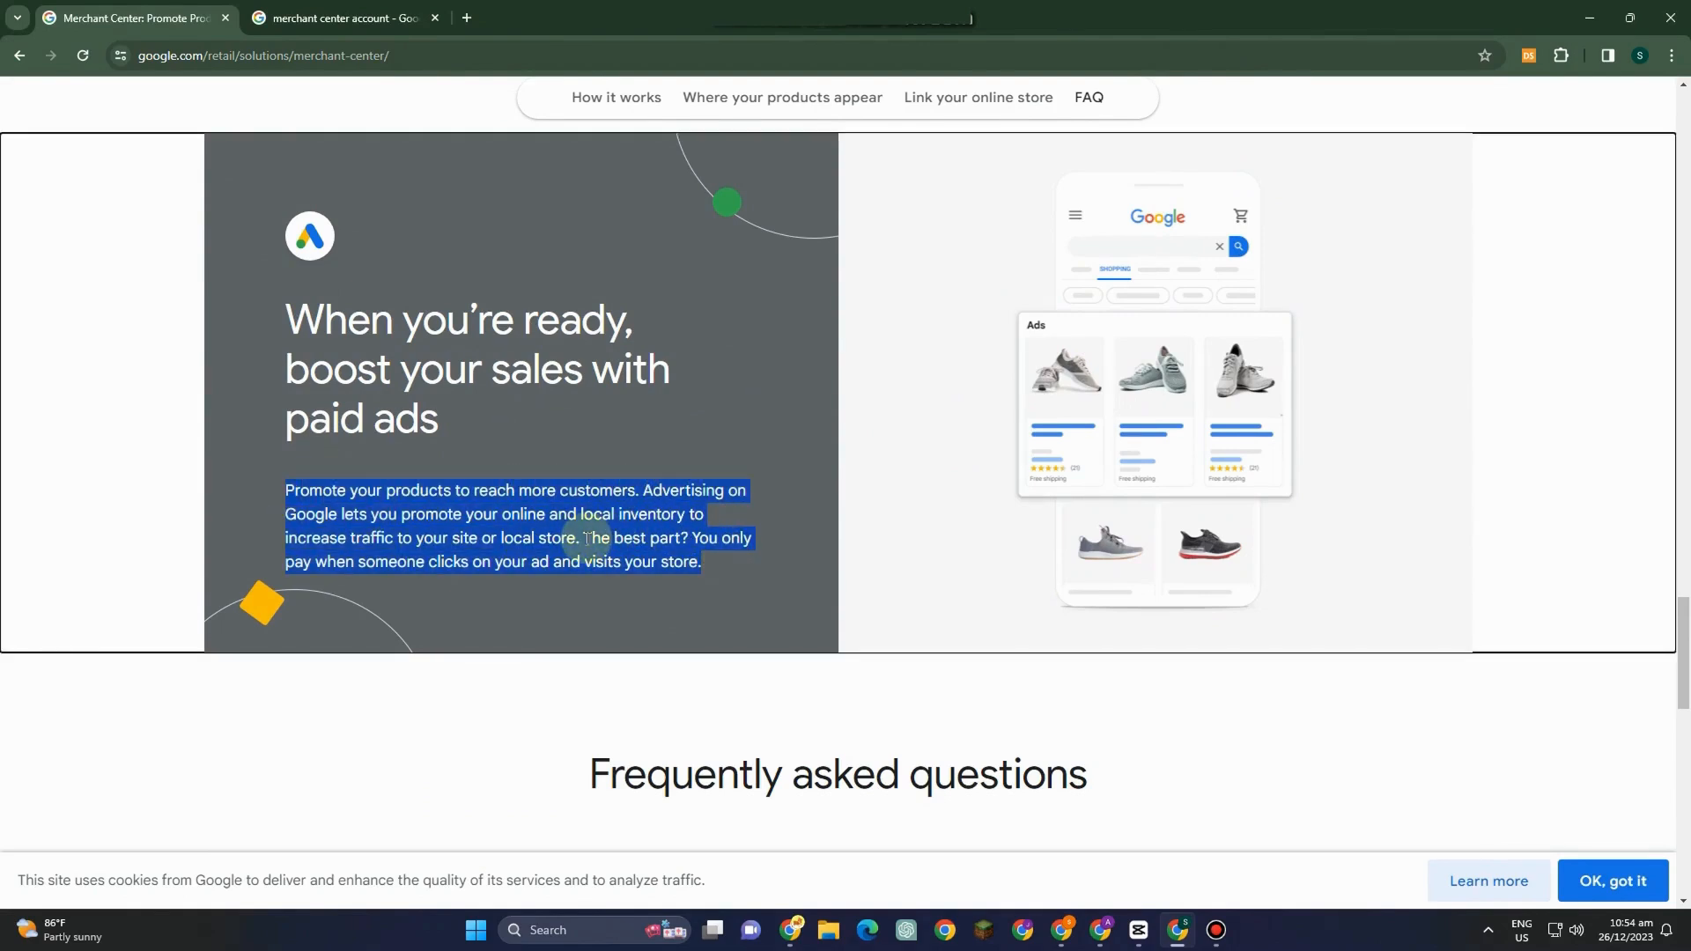
left_click(1391, 676)
scroll(1181, 690, "down", 3)
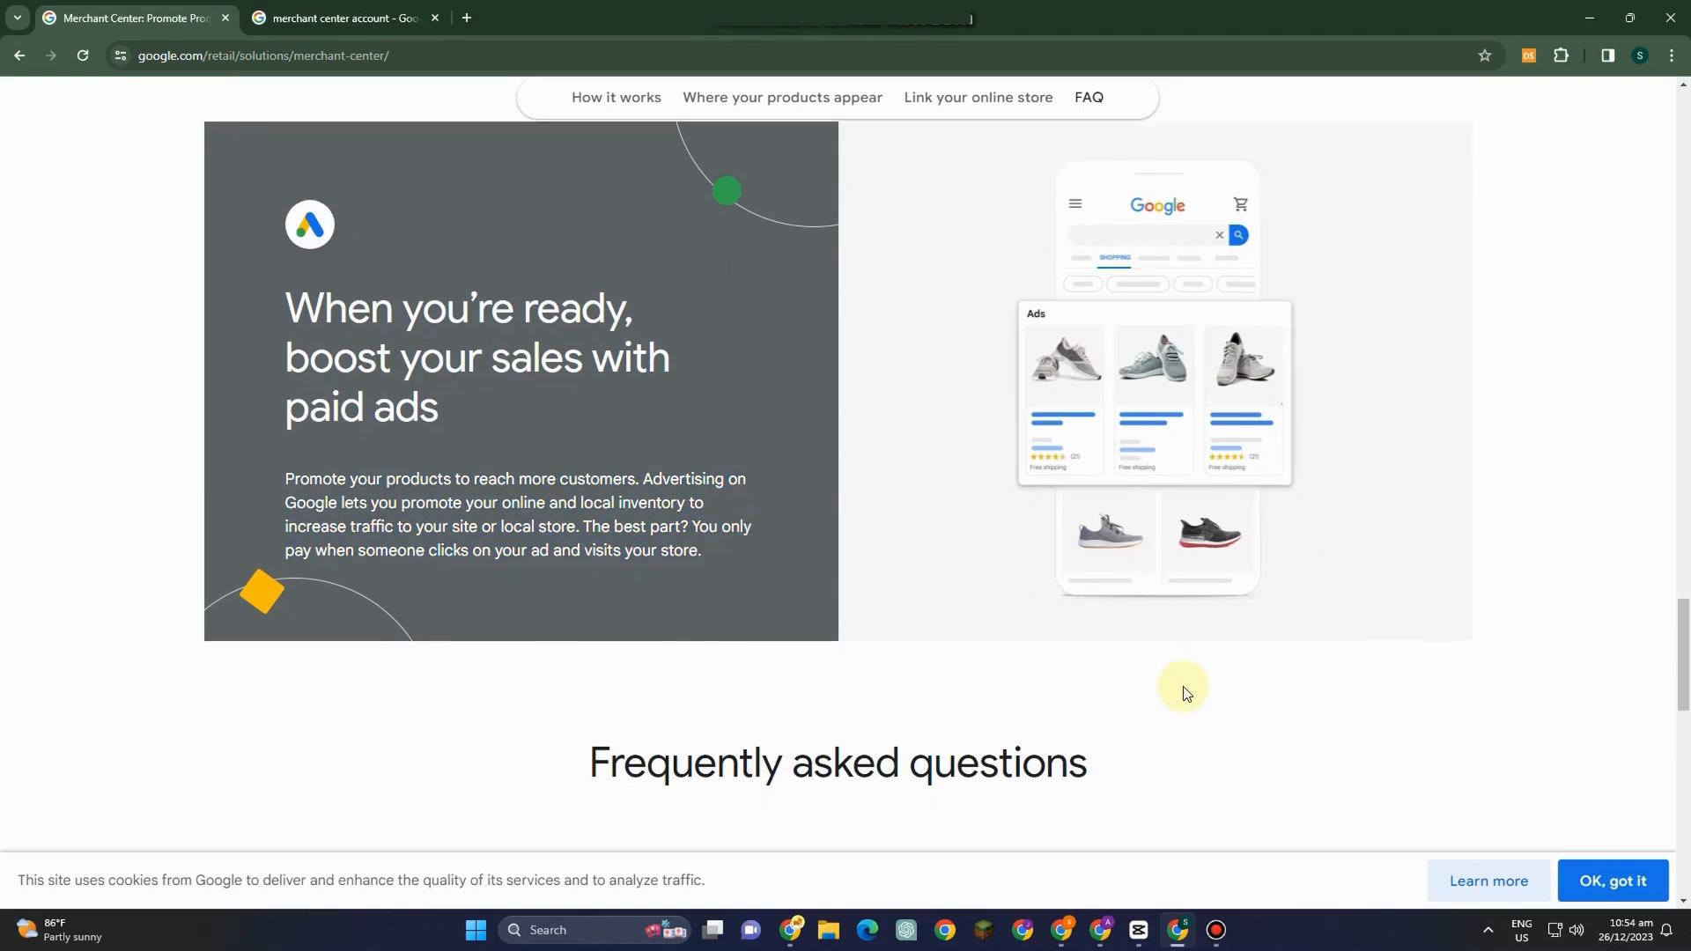
scroll(1183, 692, "down", 3)
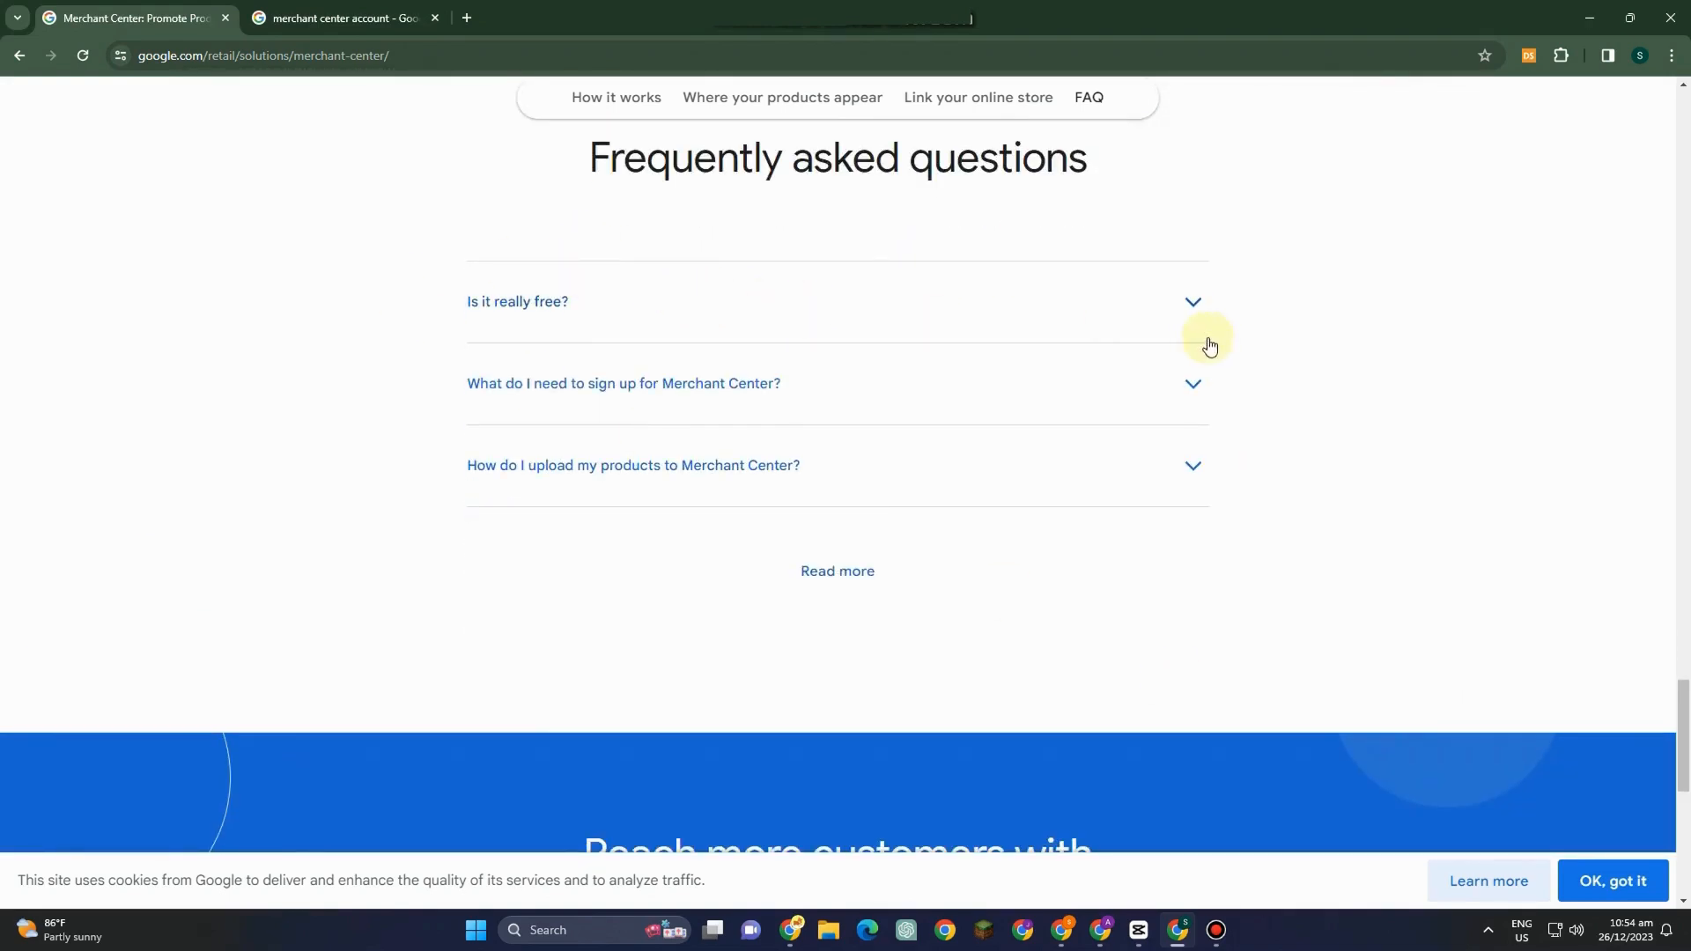
Expand the three FAQ answers about cost, sign-up requirements and uploading products.
left_click(1043, 333)
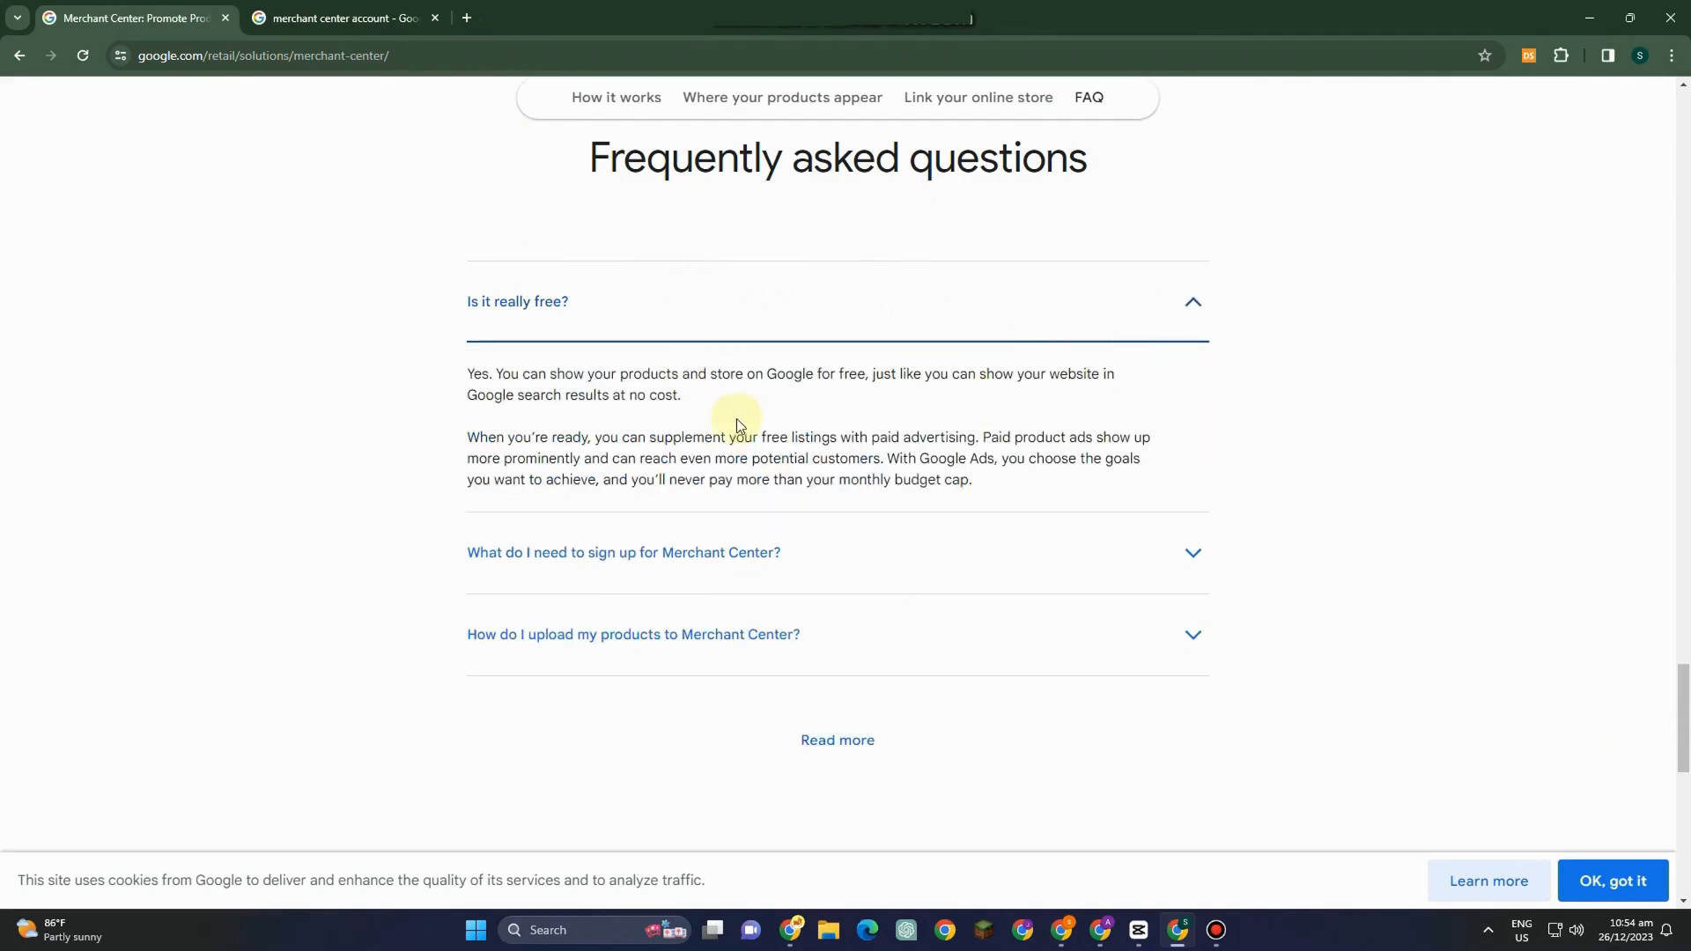
left_click(907, 566)
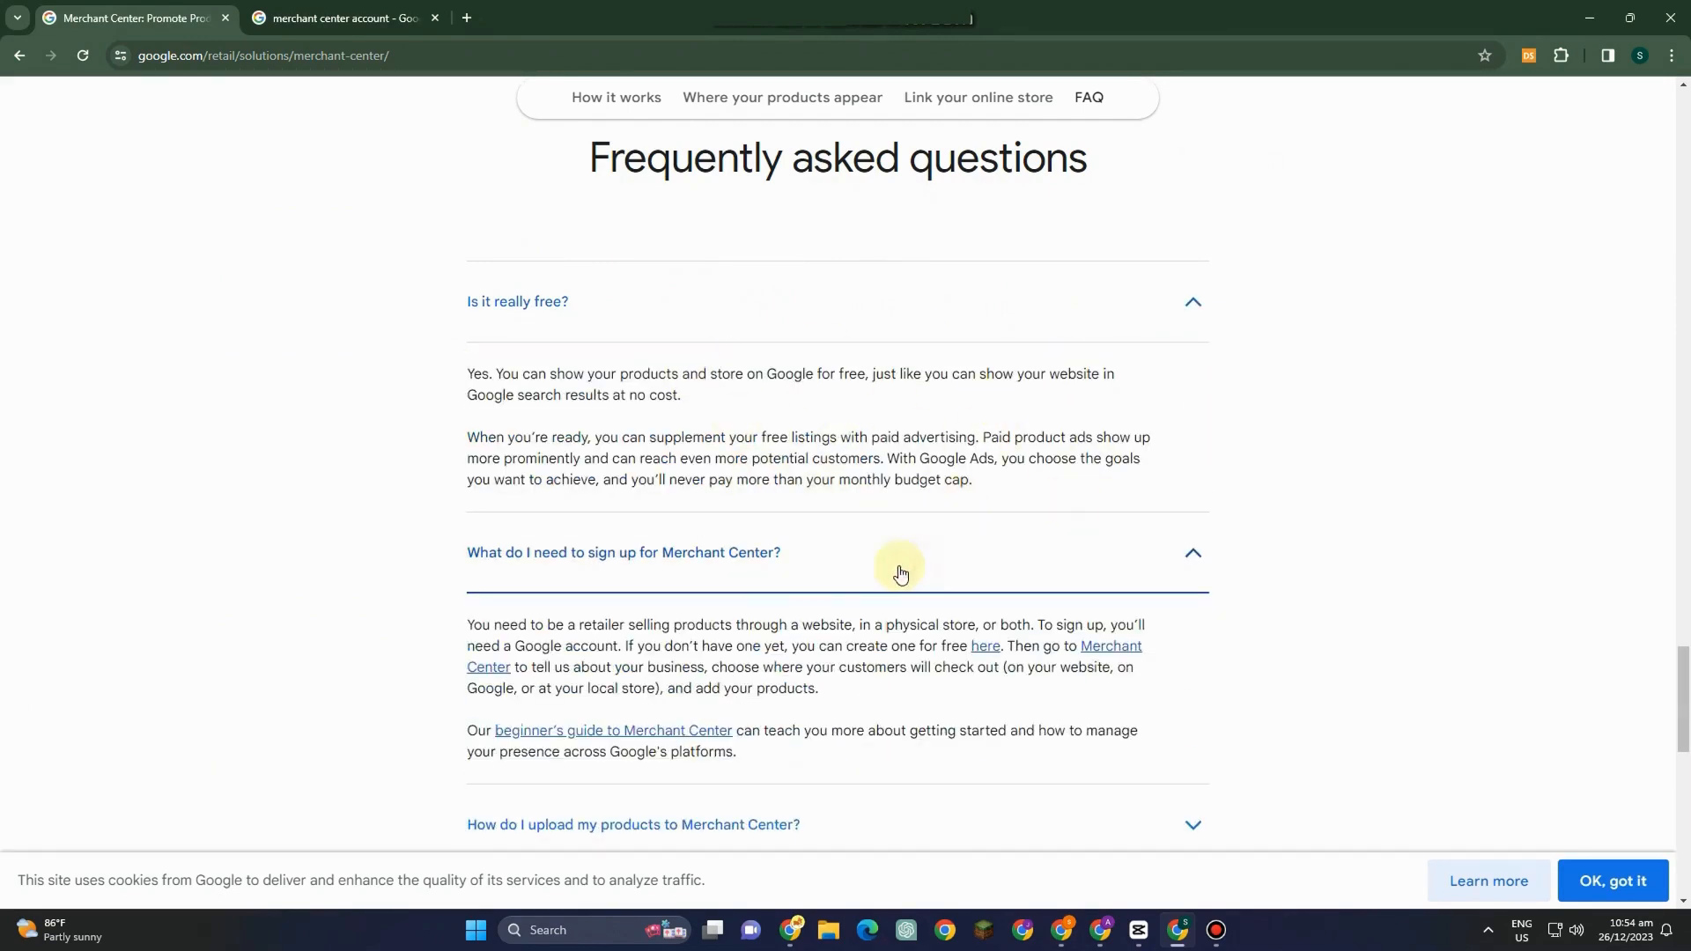
scroll(909, 687, "down", 2)
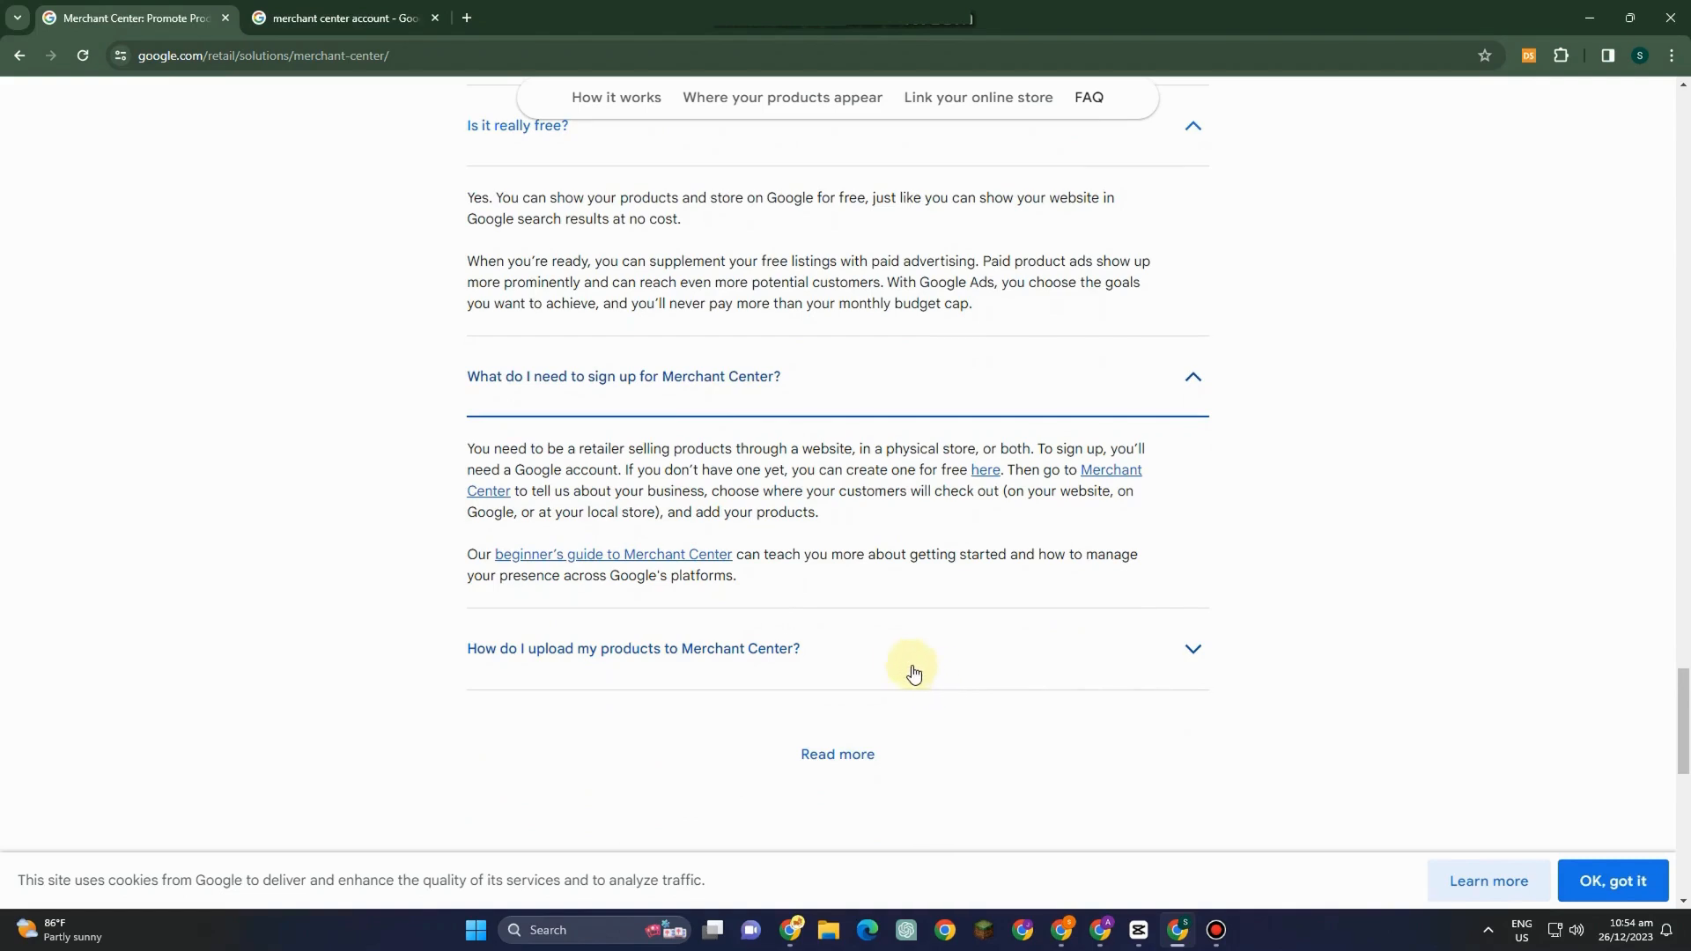
left_click(903, 667)
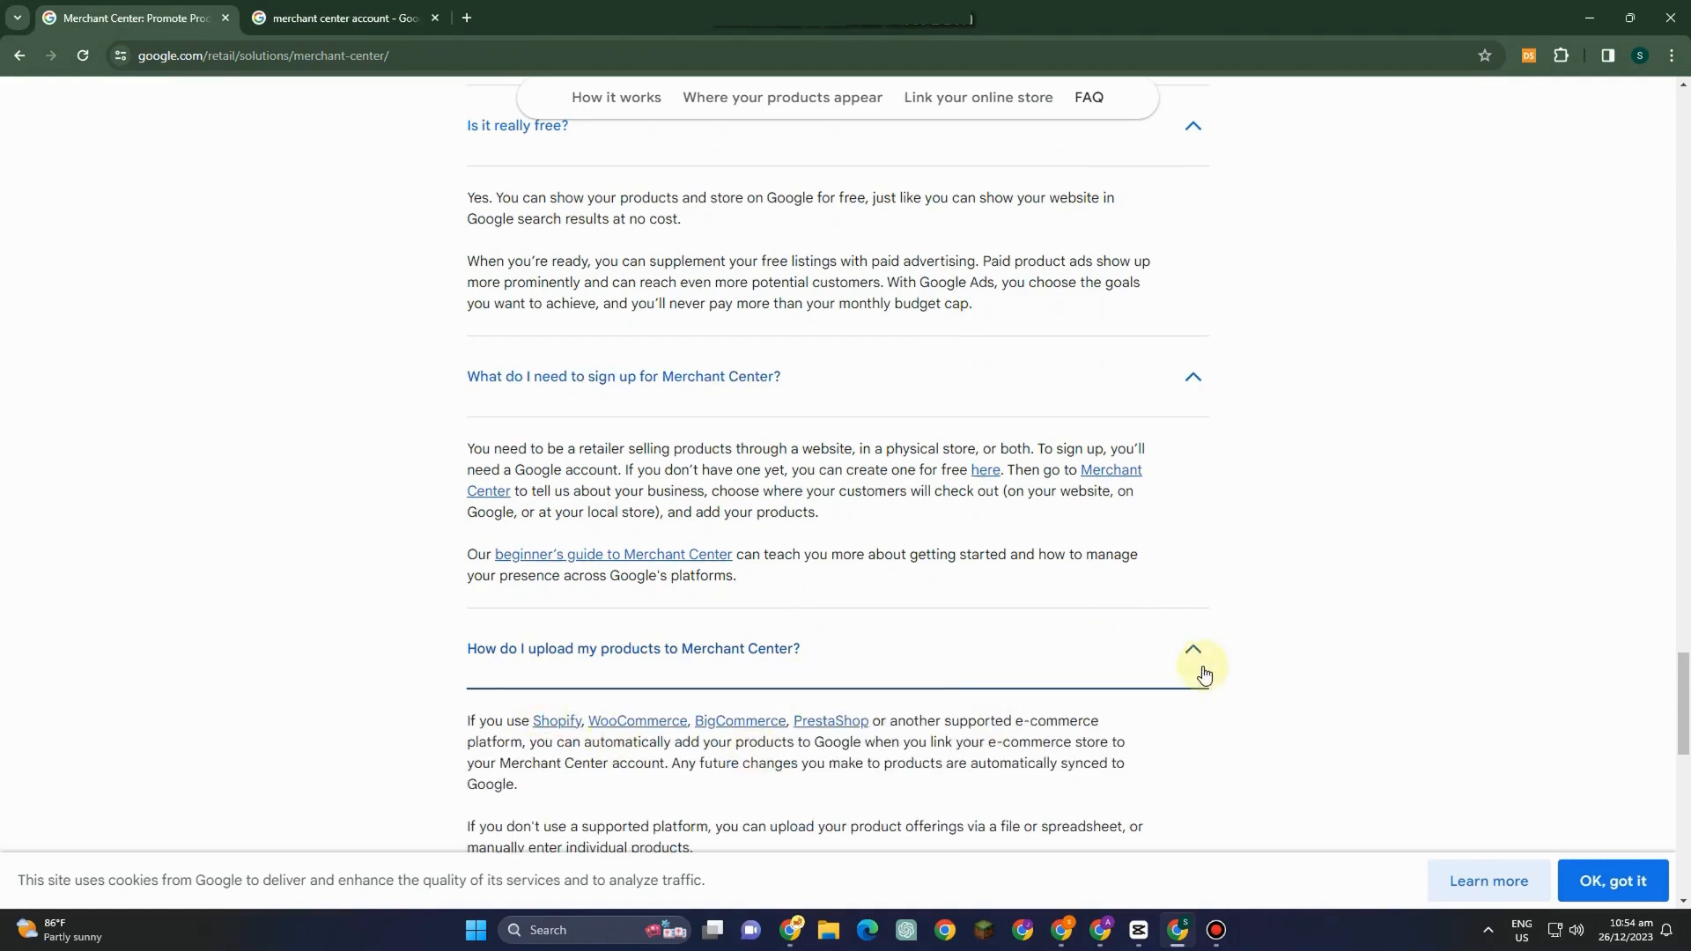
scroll(895, 669, "down", 3)
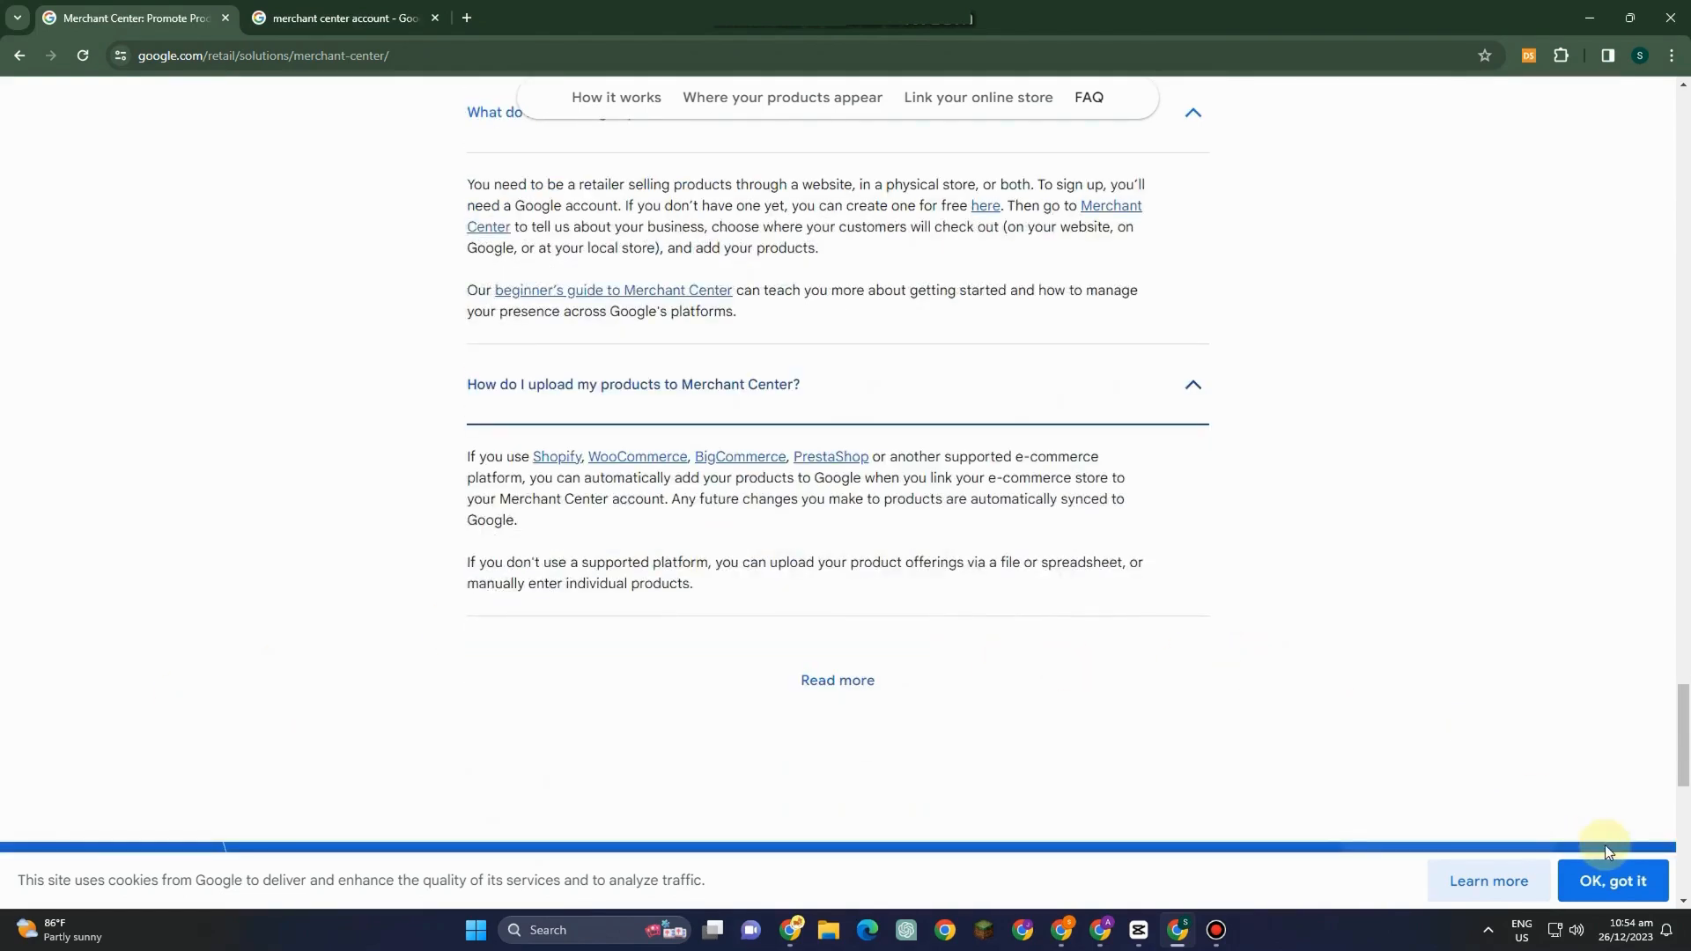
Accept the site cookies and start the free Merchant Center sign-up.
left_click(1613, 877)
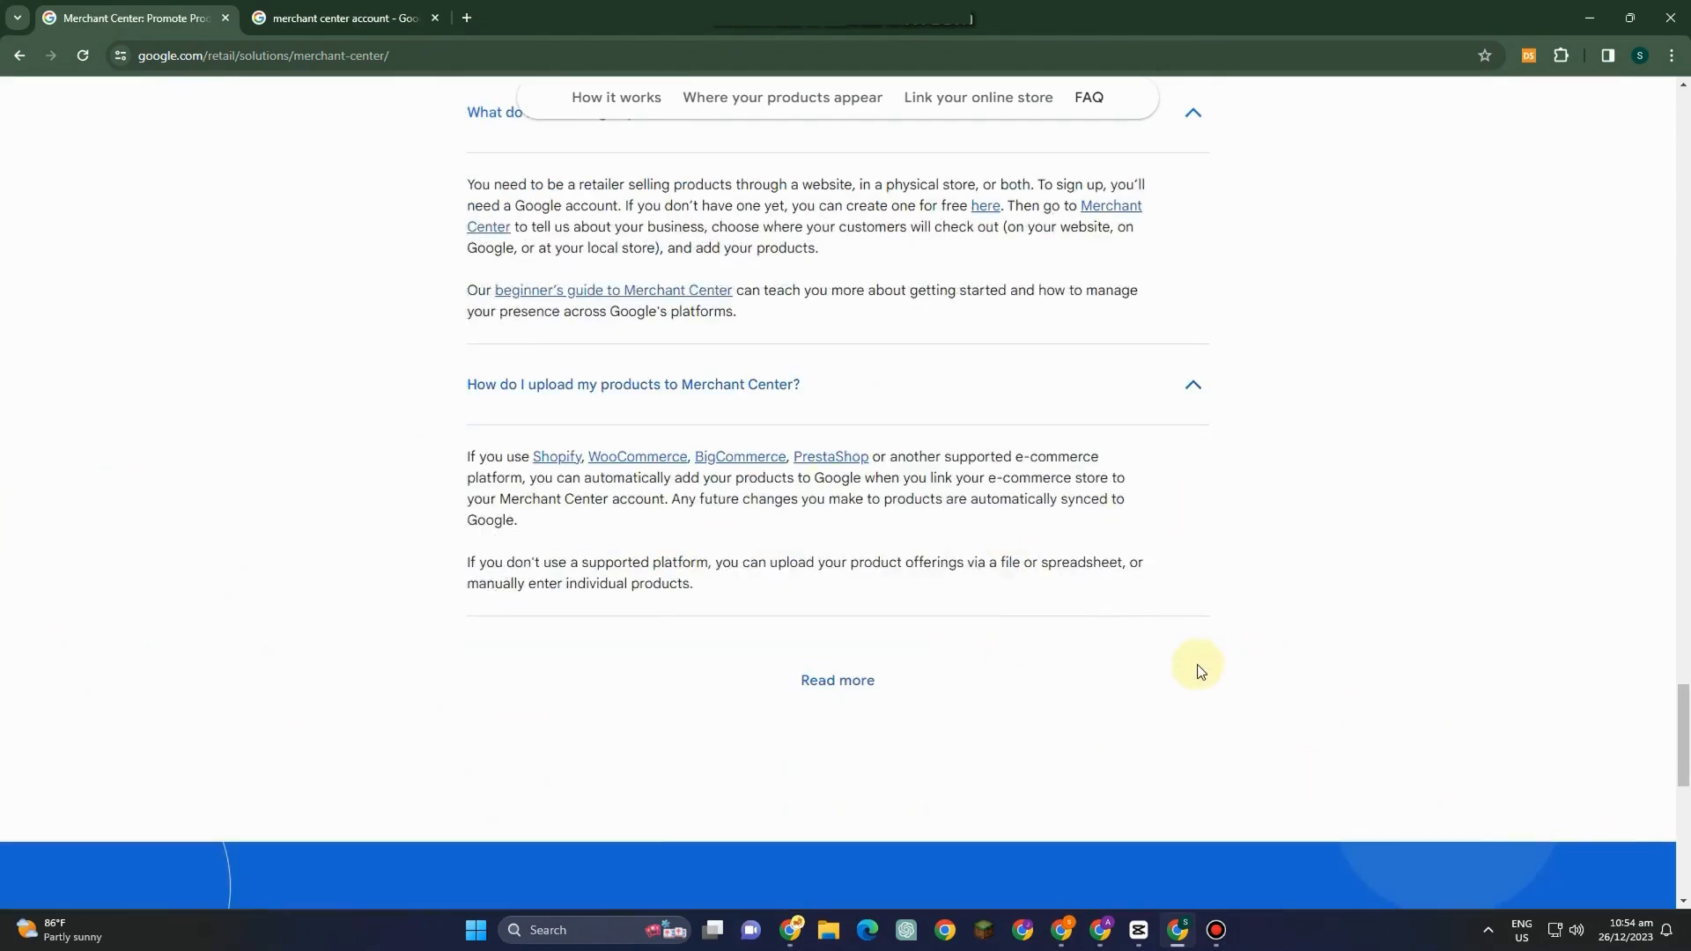
scroll(1199, 671, "up", 15)
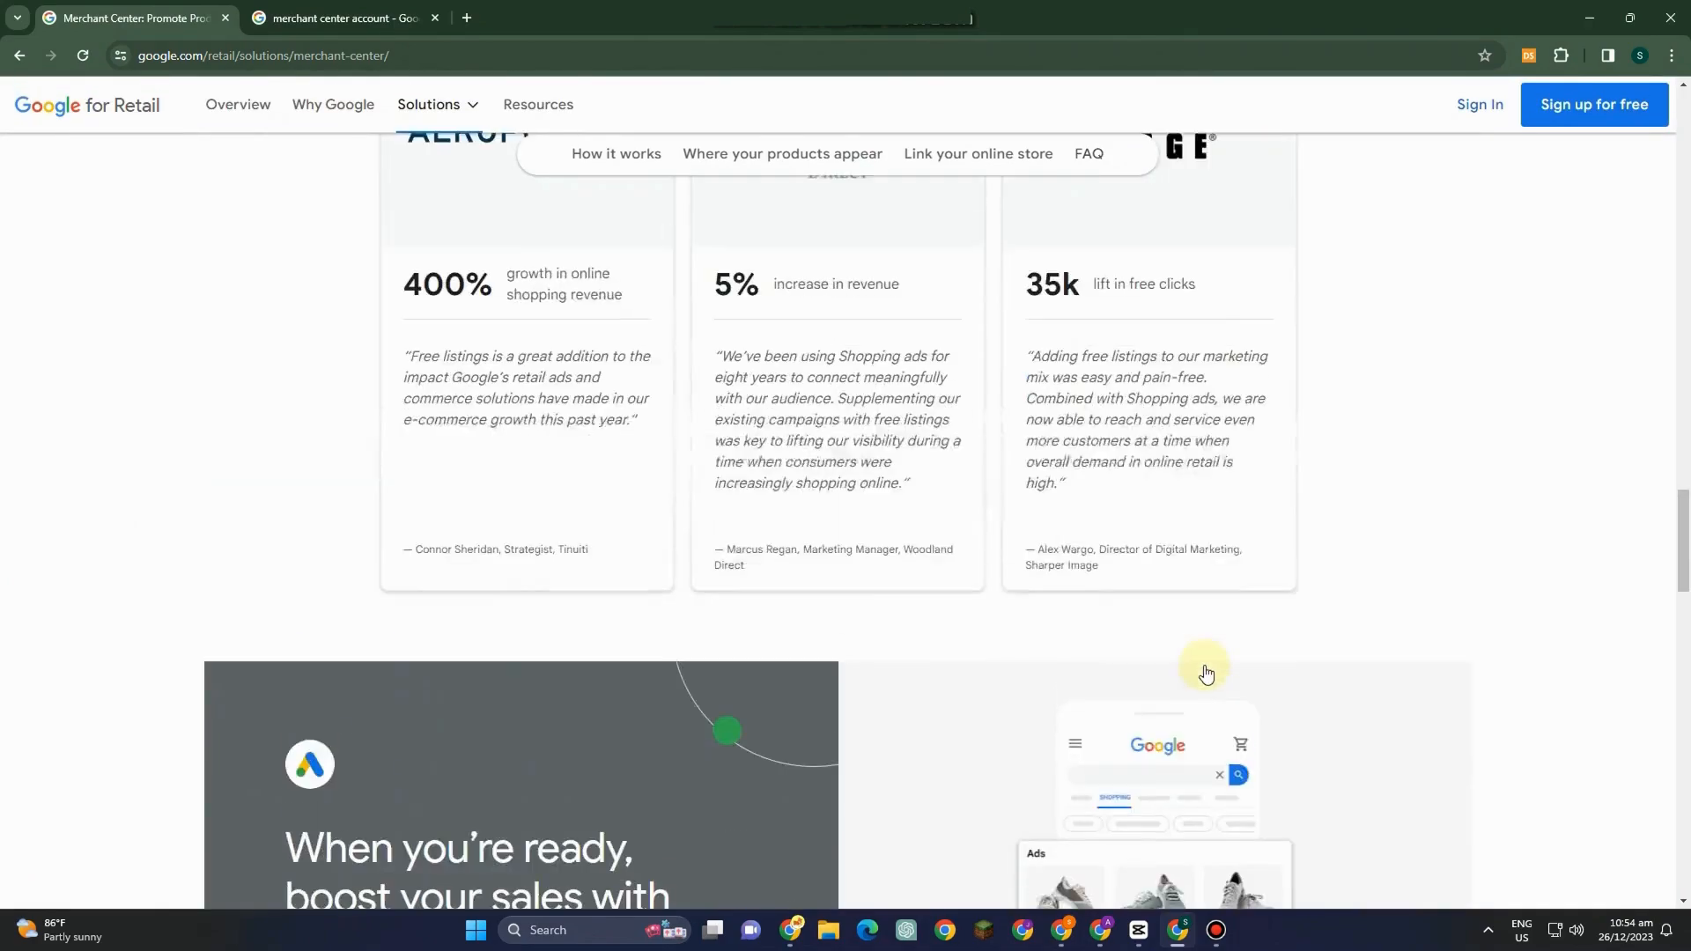
scroll(1206, 673, "up", 15)
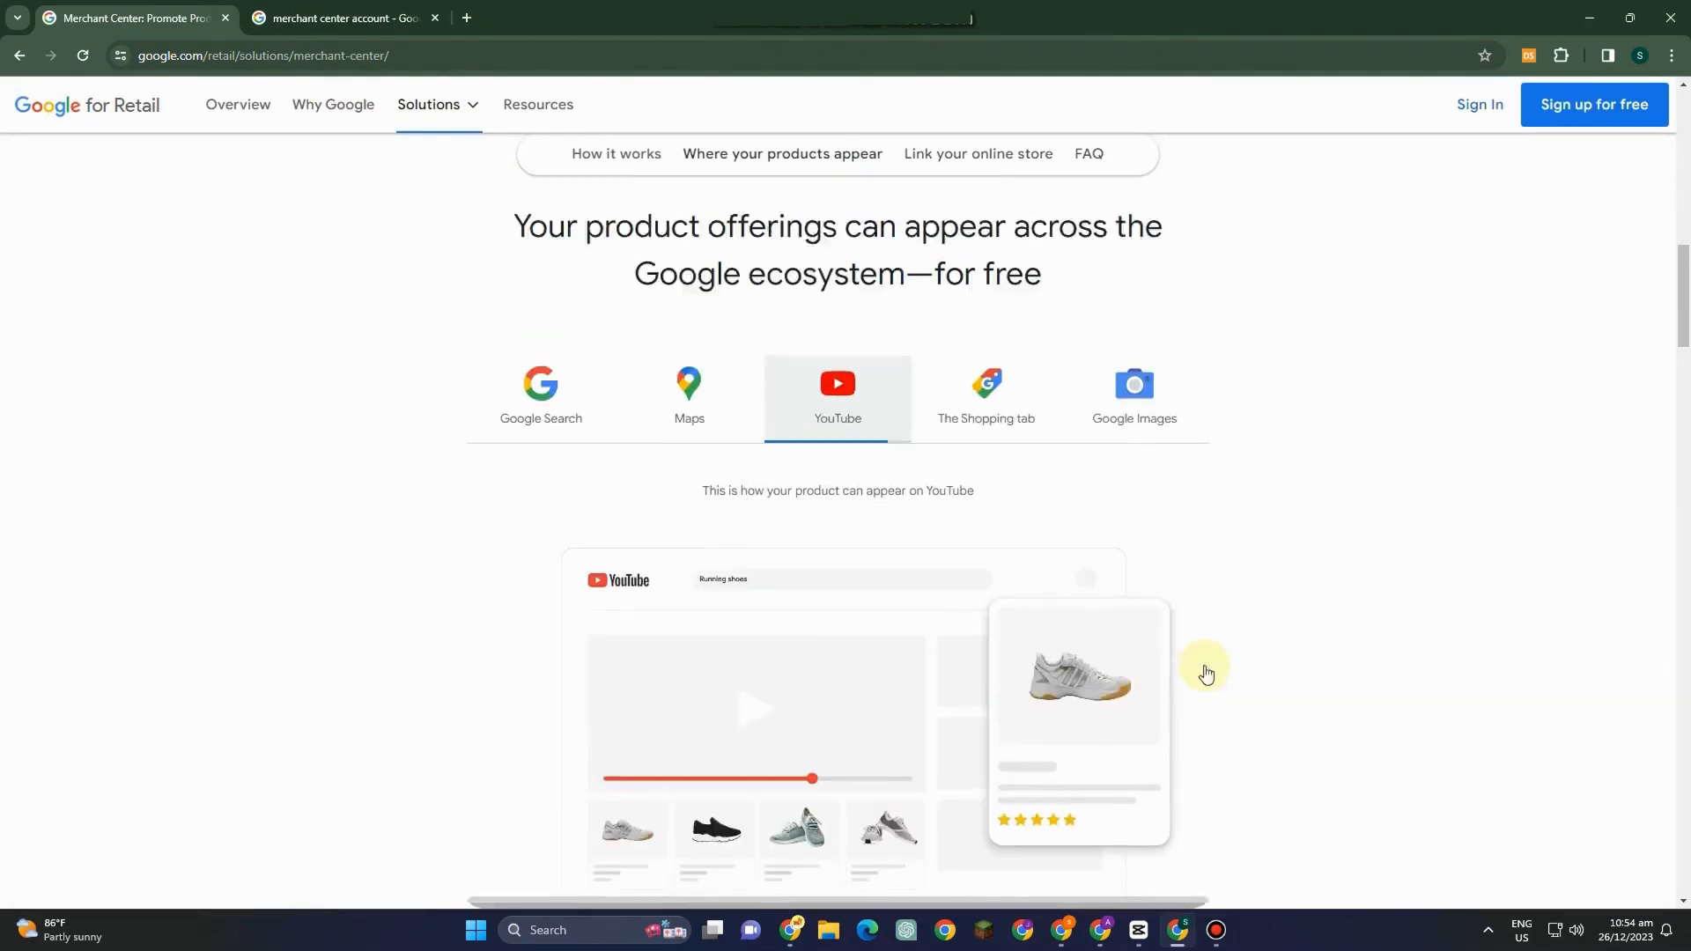
scroll(1206, 674, "up", 12)
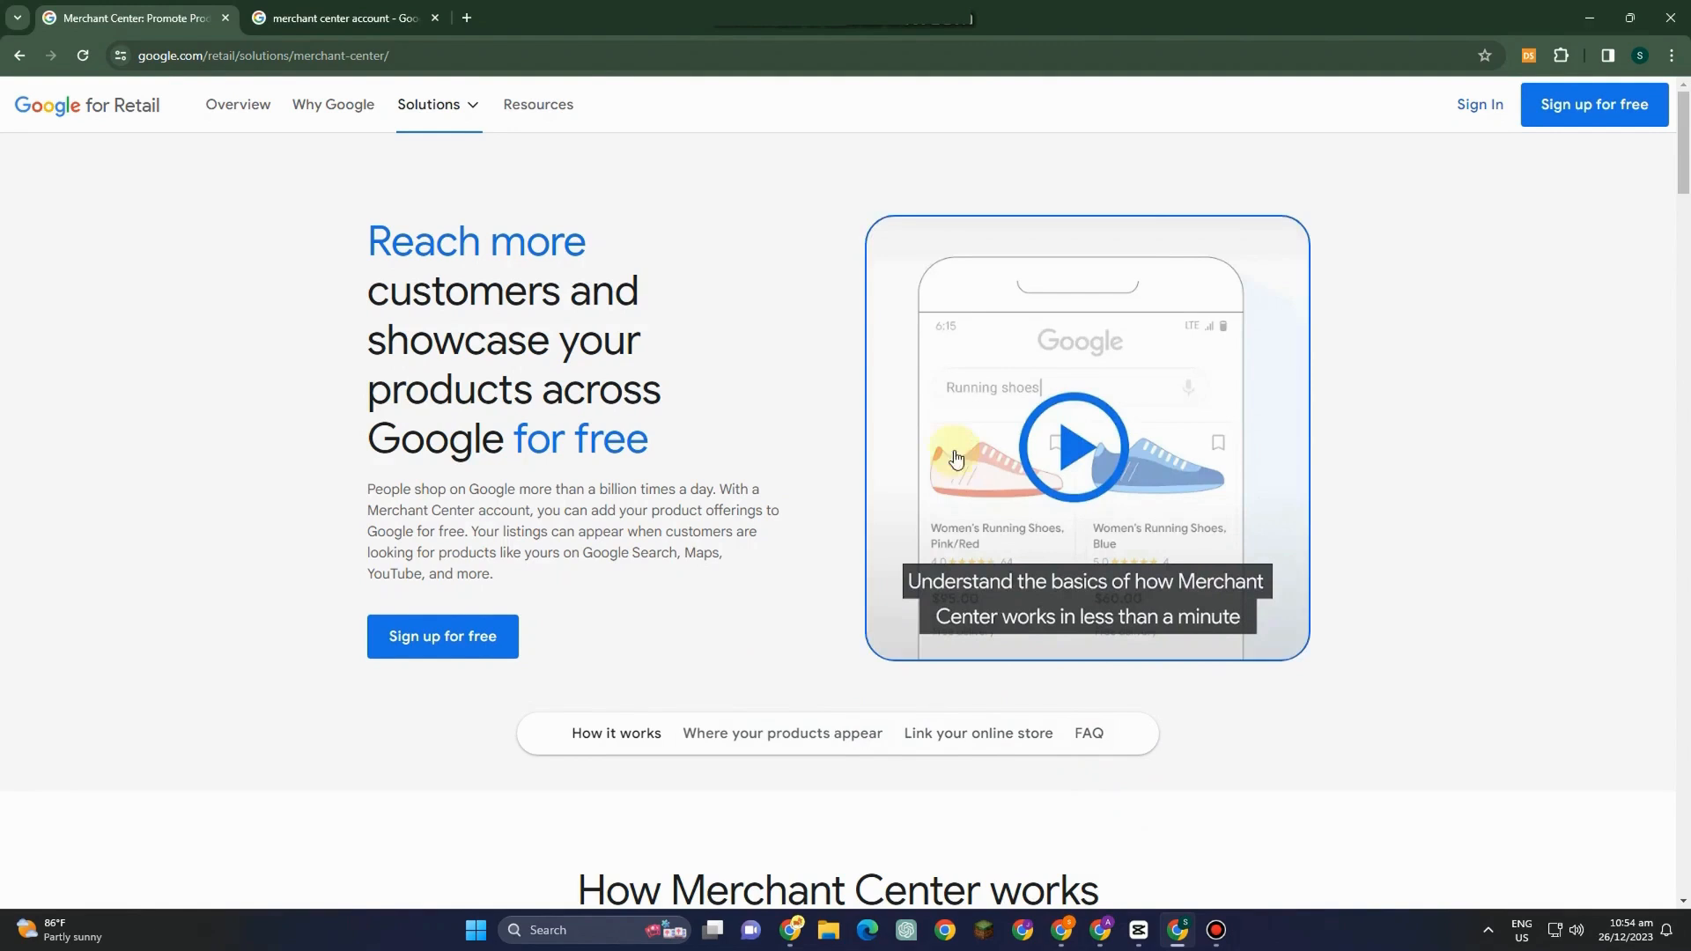
left_click(474, 648)
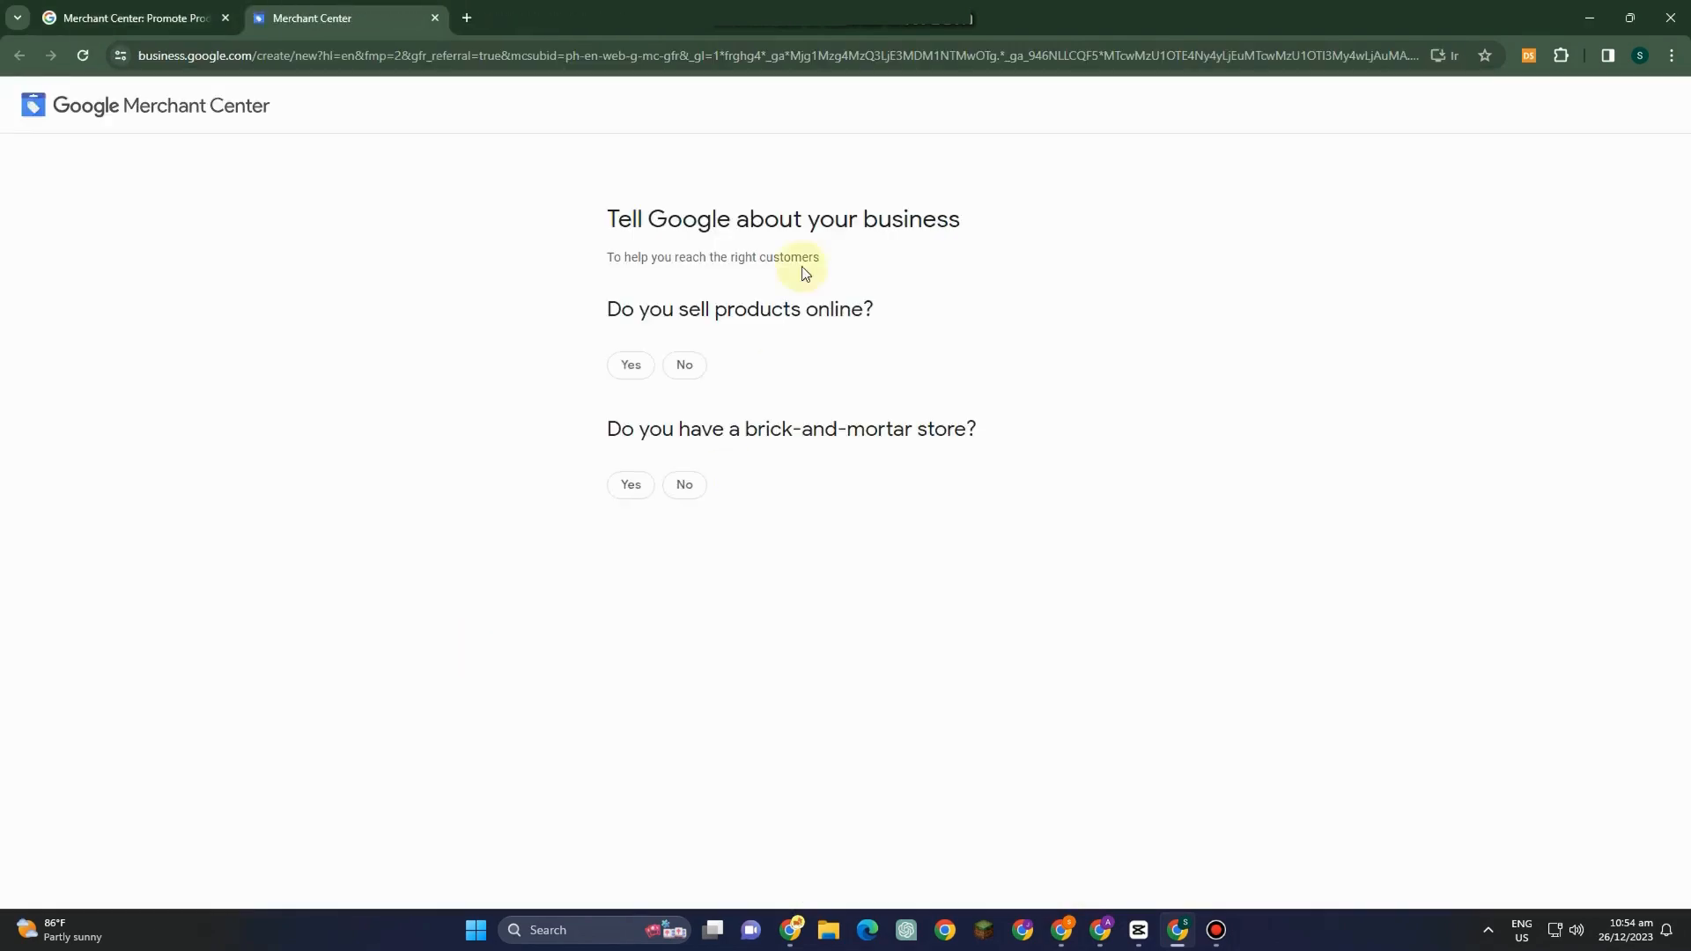
Try answering Yes for a brick-and-mortar store and No for selling products online.
left_click_drag(603, 234, 1039, 231)
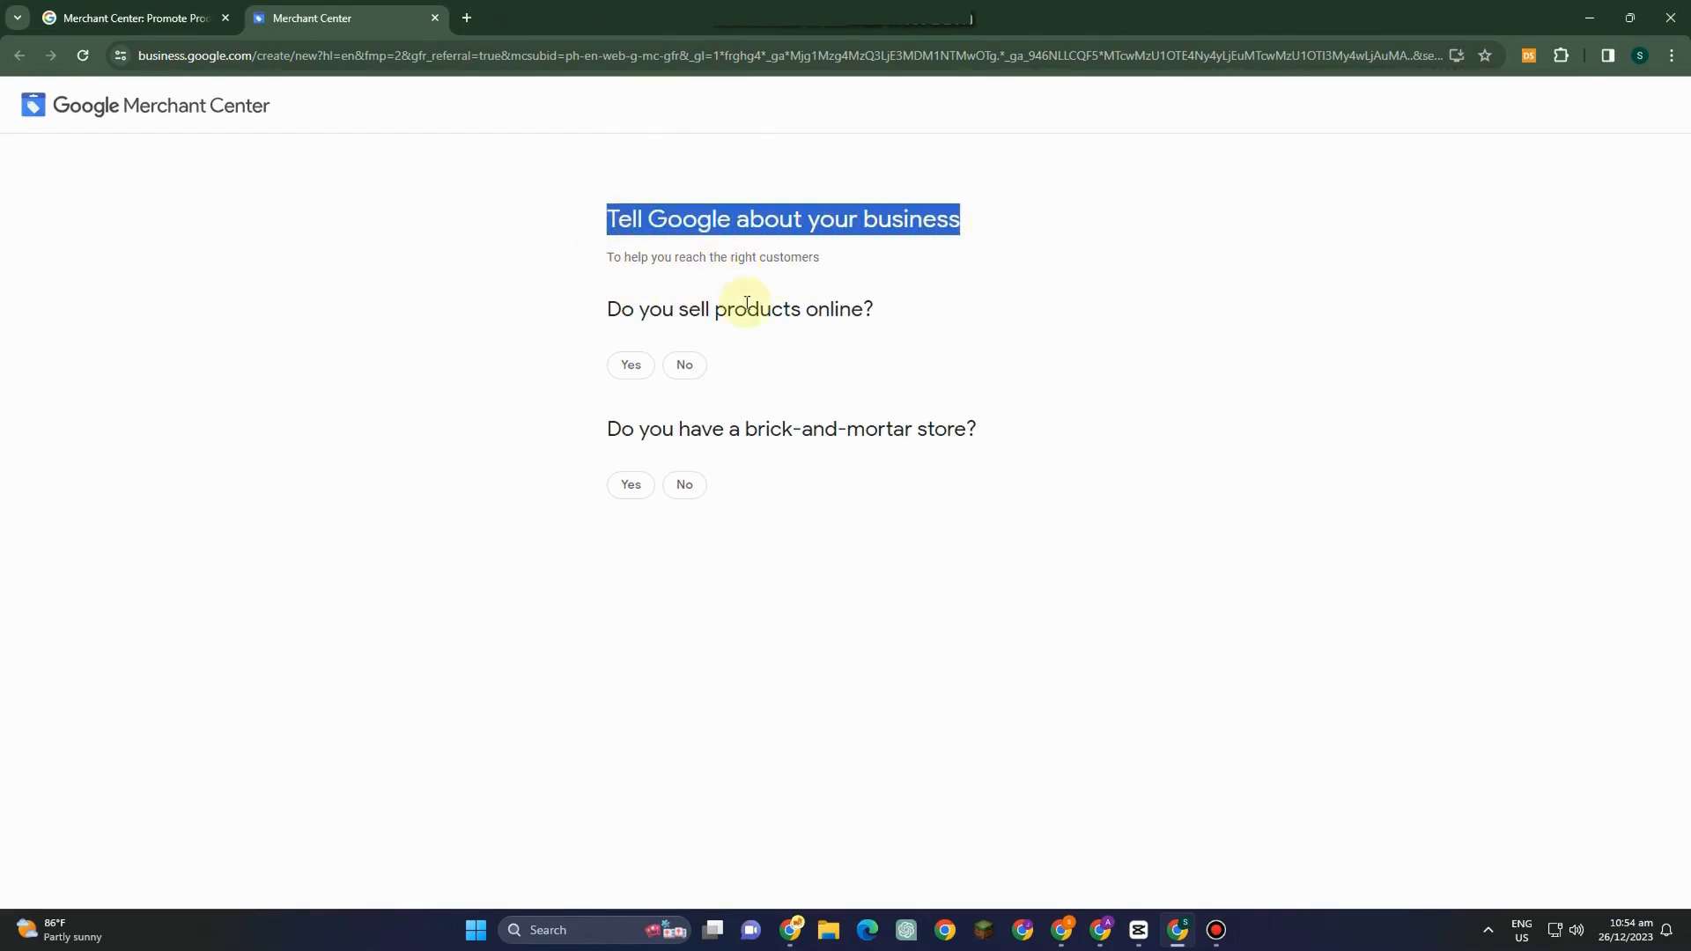
left_click(628, 365)
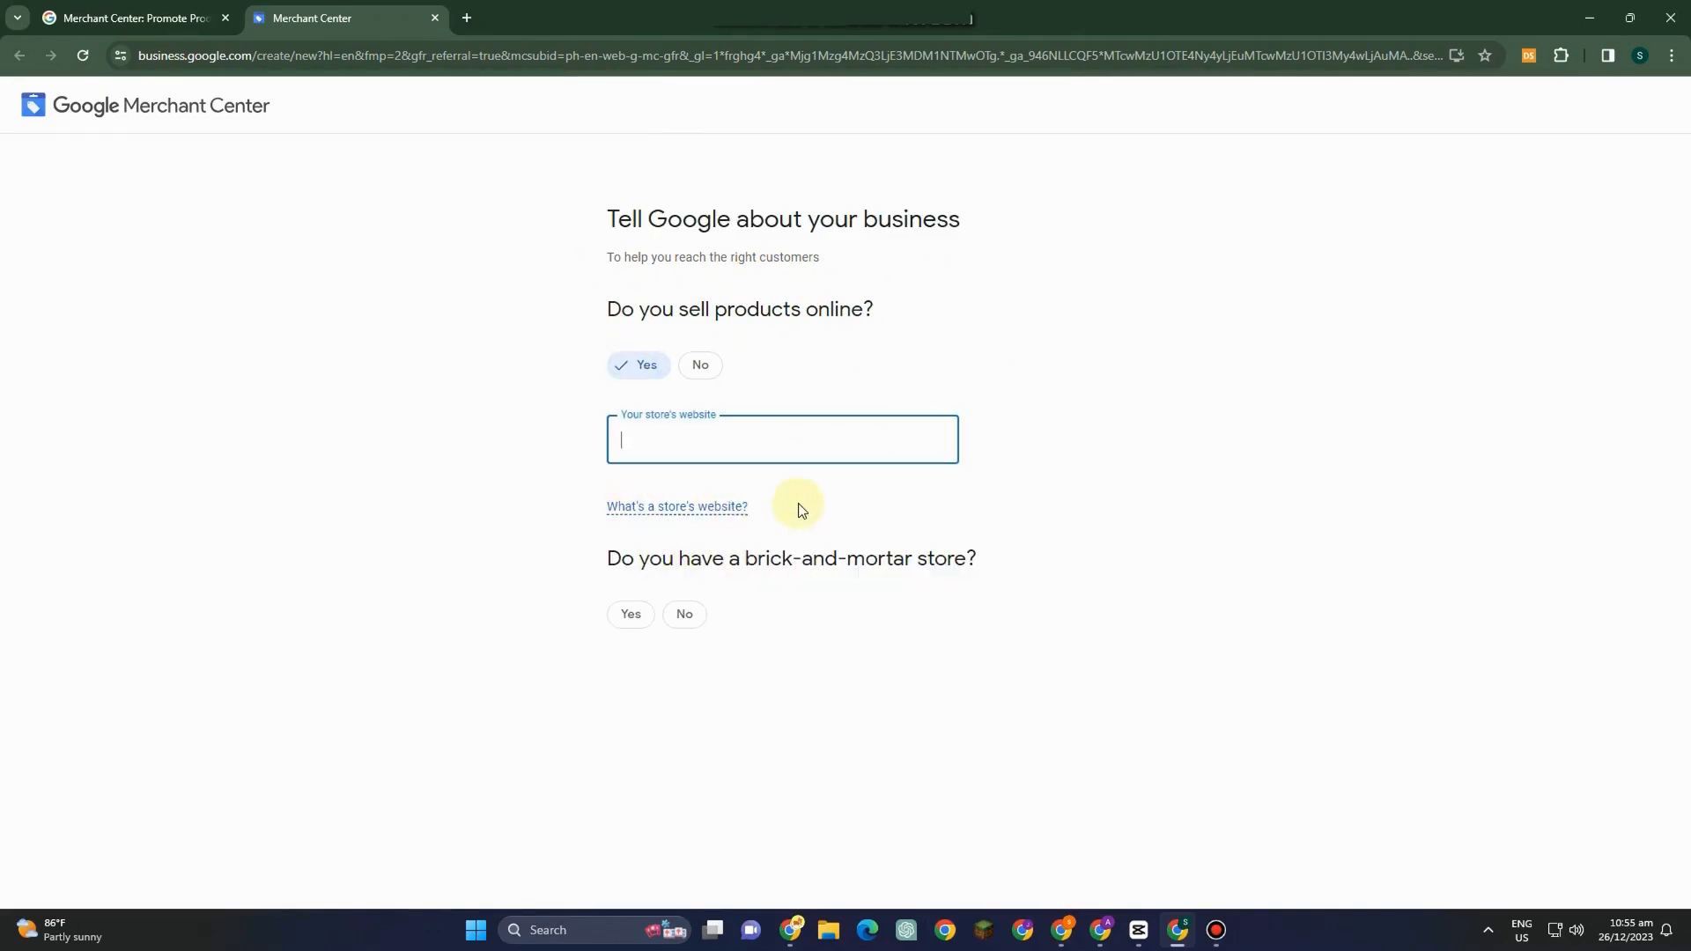
left_click(632, 616)
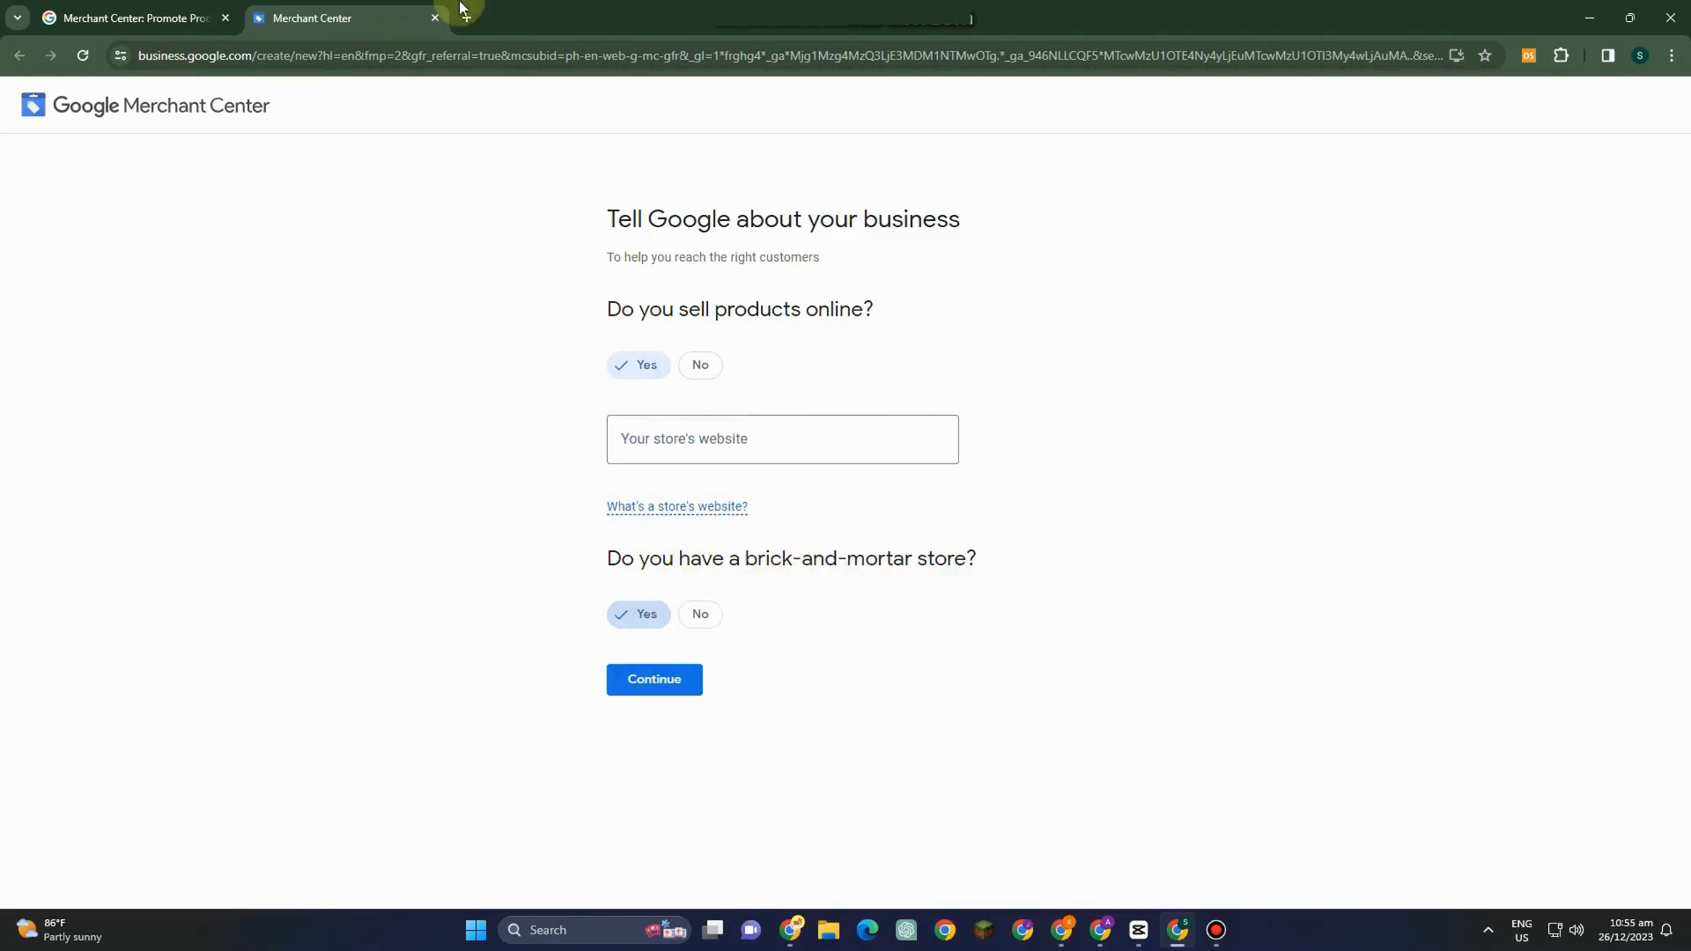
left_click(701, 366)
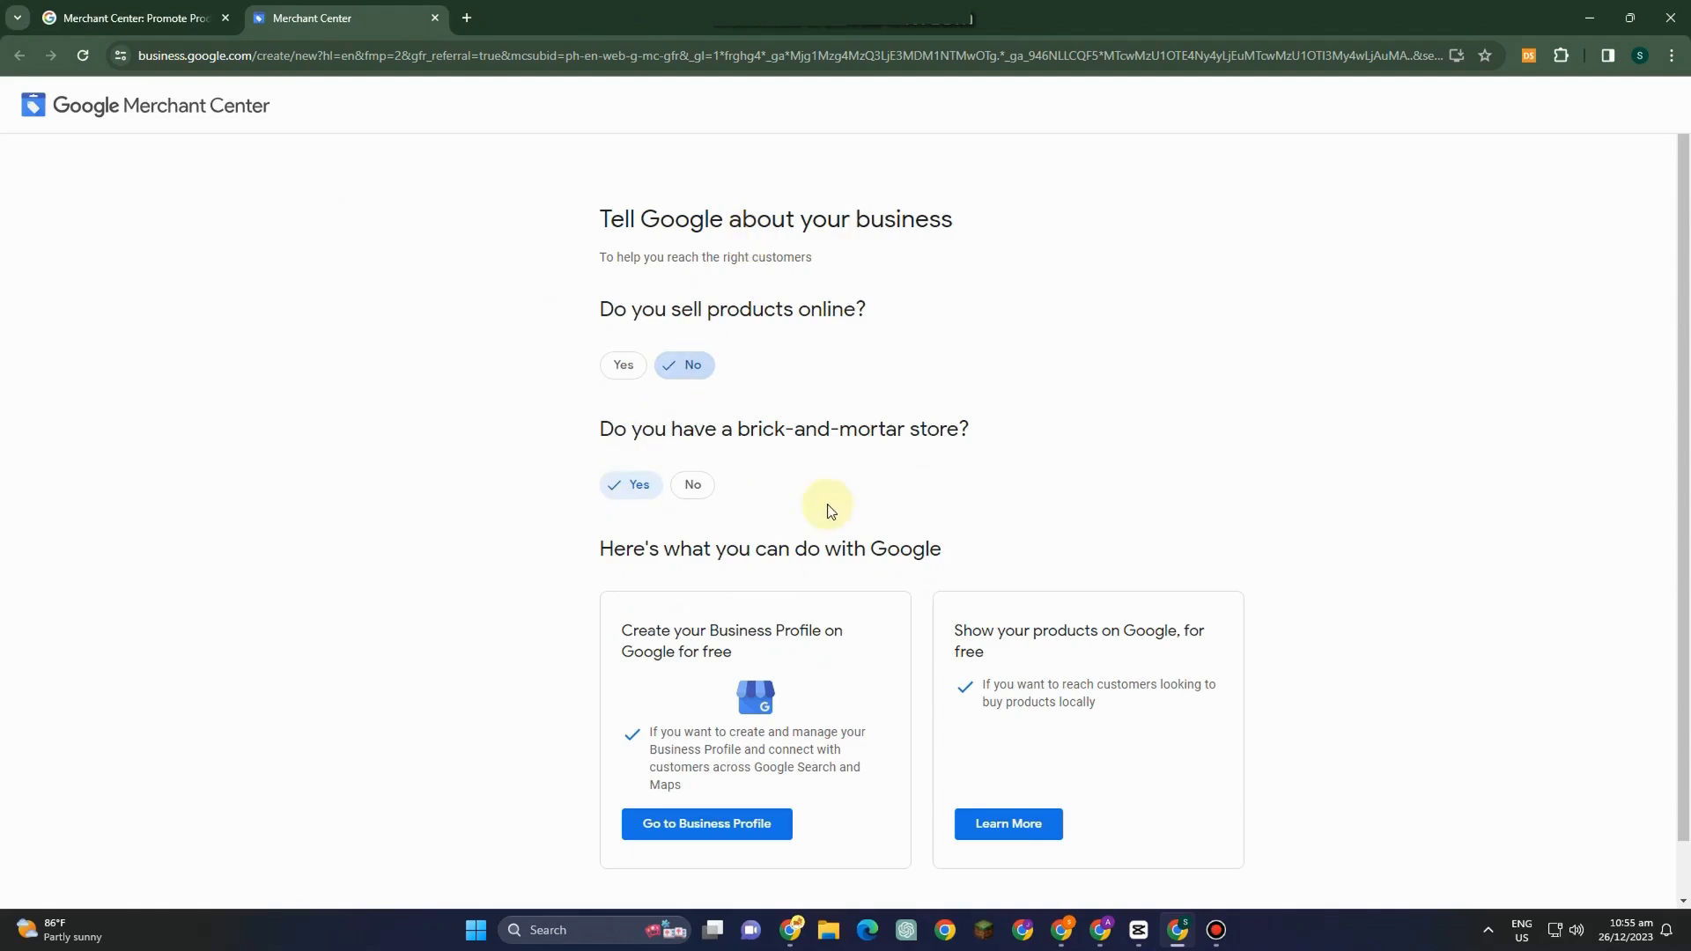
Answer No for a brick-and-mortar store and Yes for selling products online.
scroll(667, 645, "down", 1)
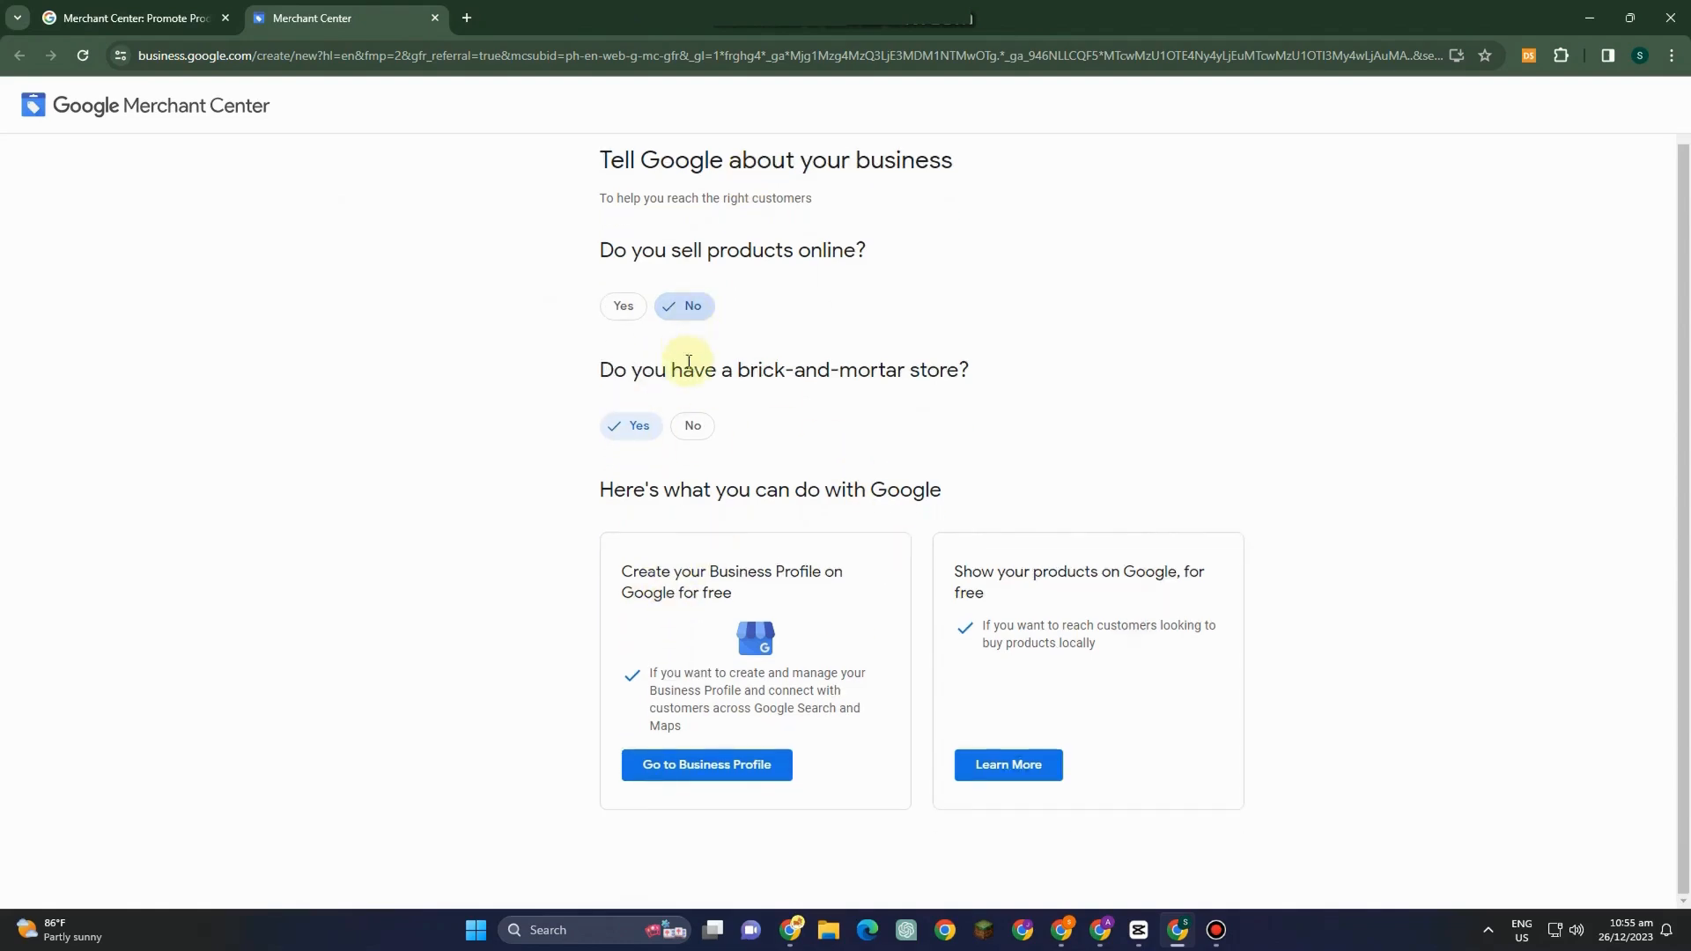
left_click(692, 426)
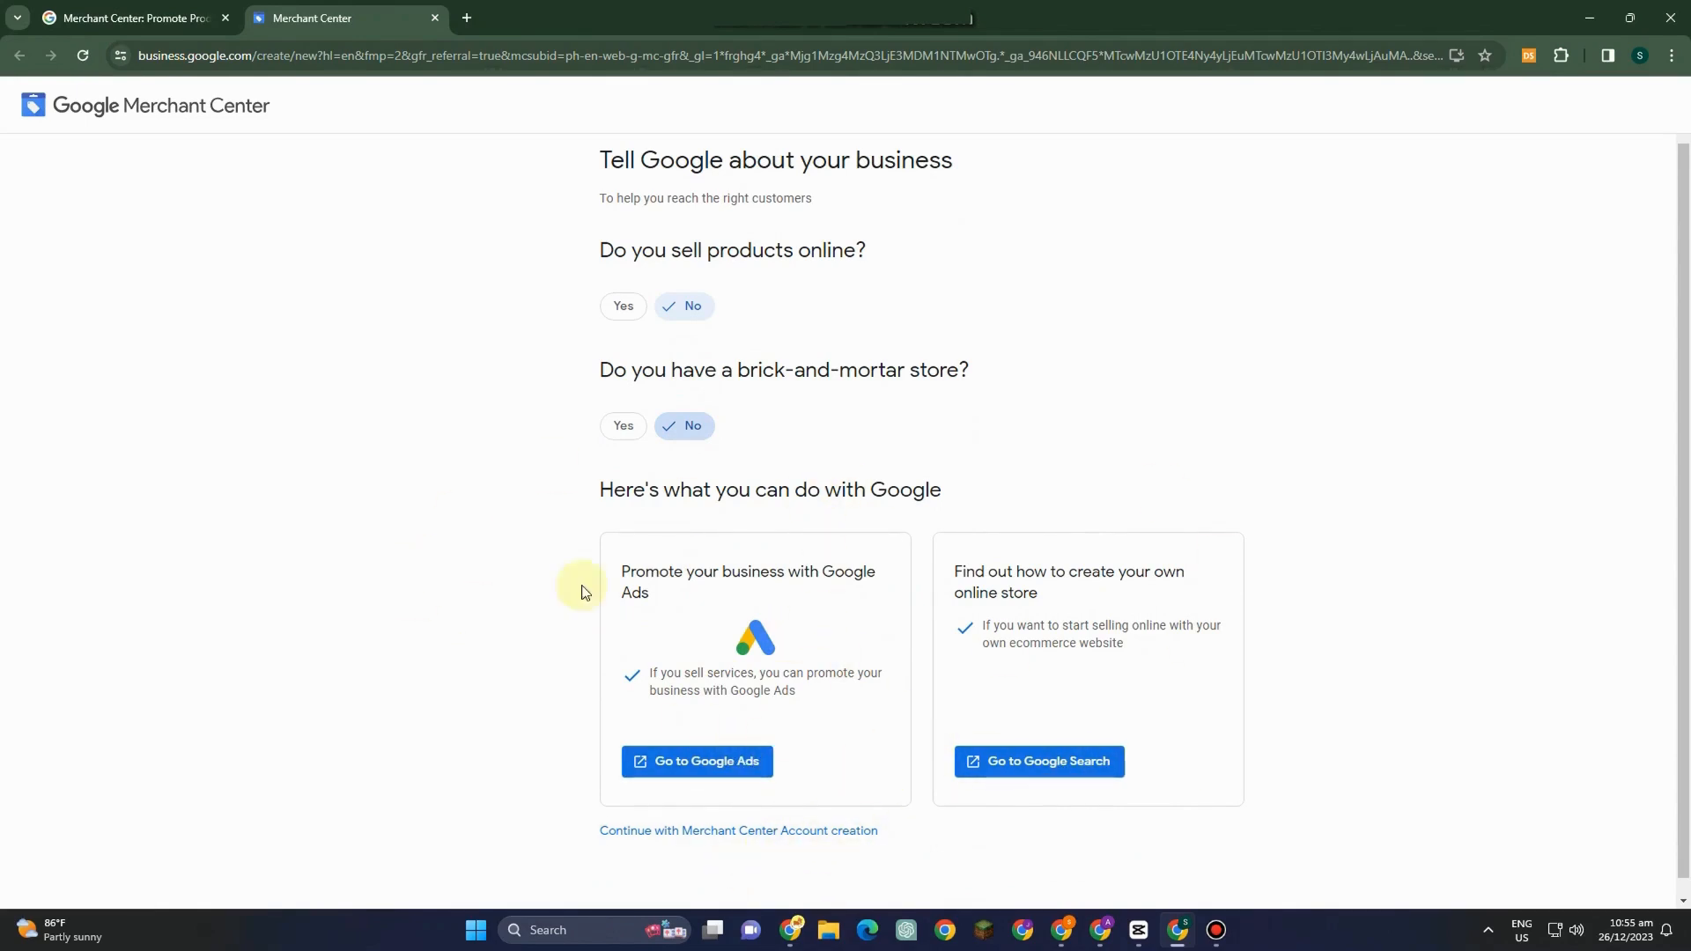
left_click(623, 305)
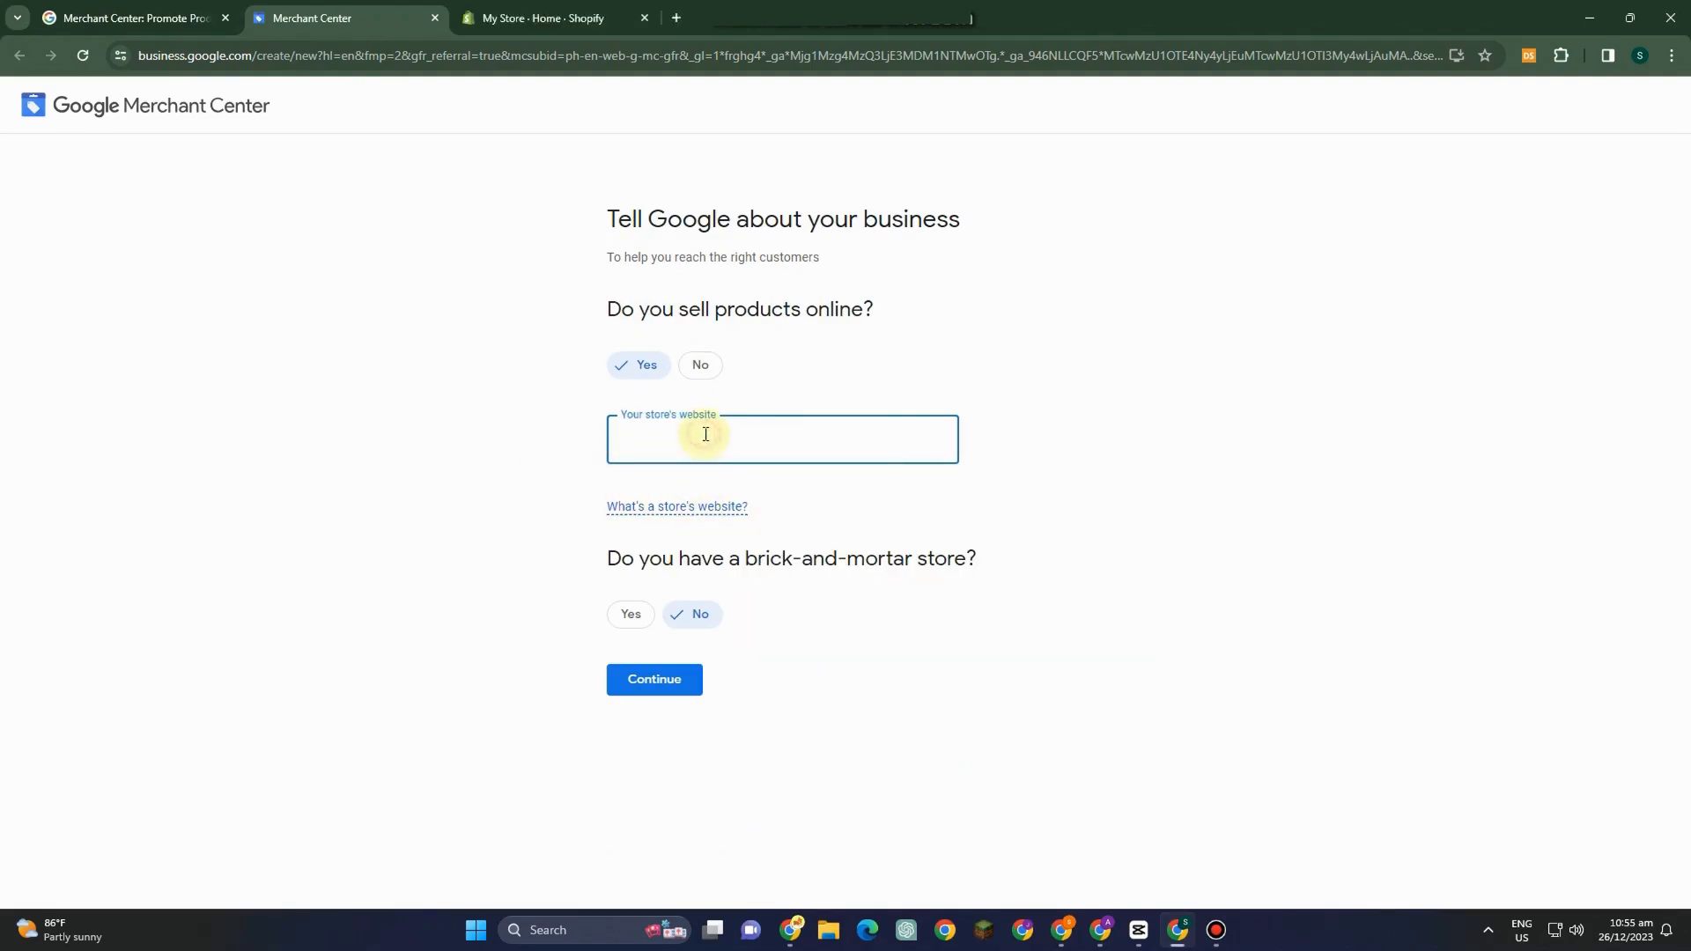
Paste the Shopify store's URL as the store's website and continue.
key("ctrl+v")
mouse_move(1061, 940)
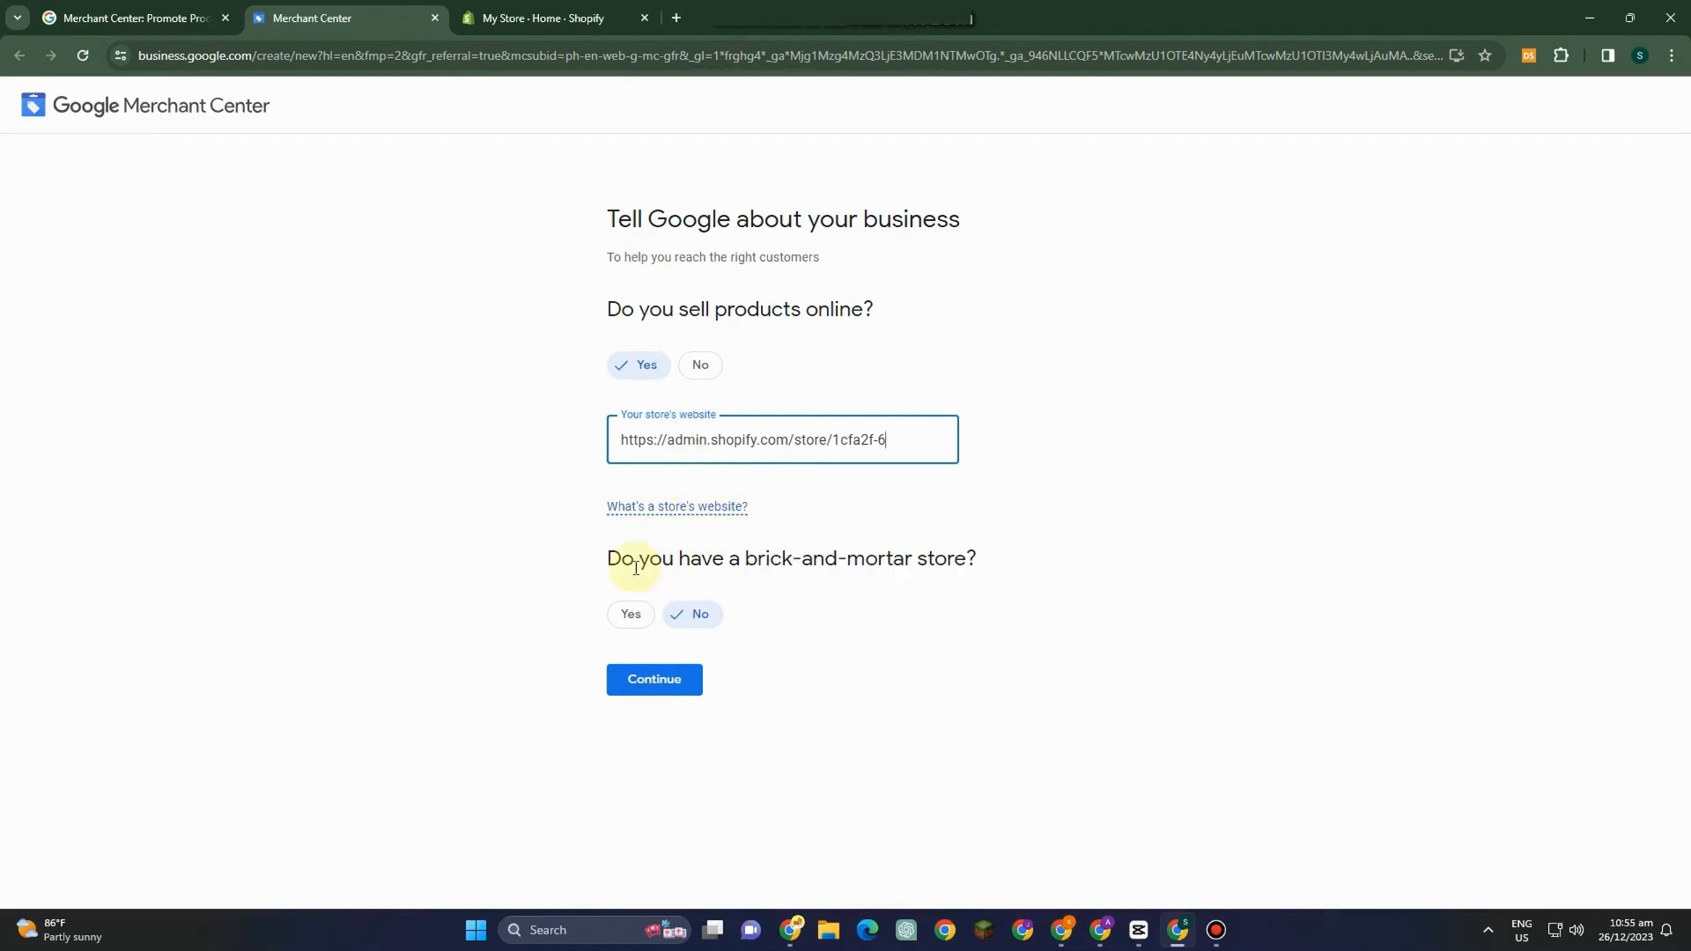
left_click(687, 683)
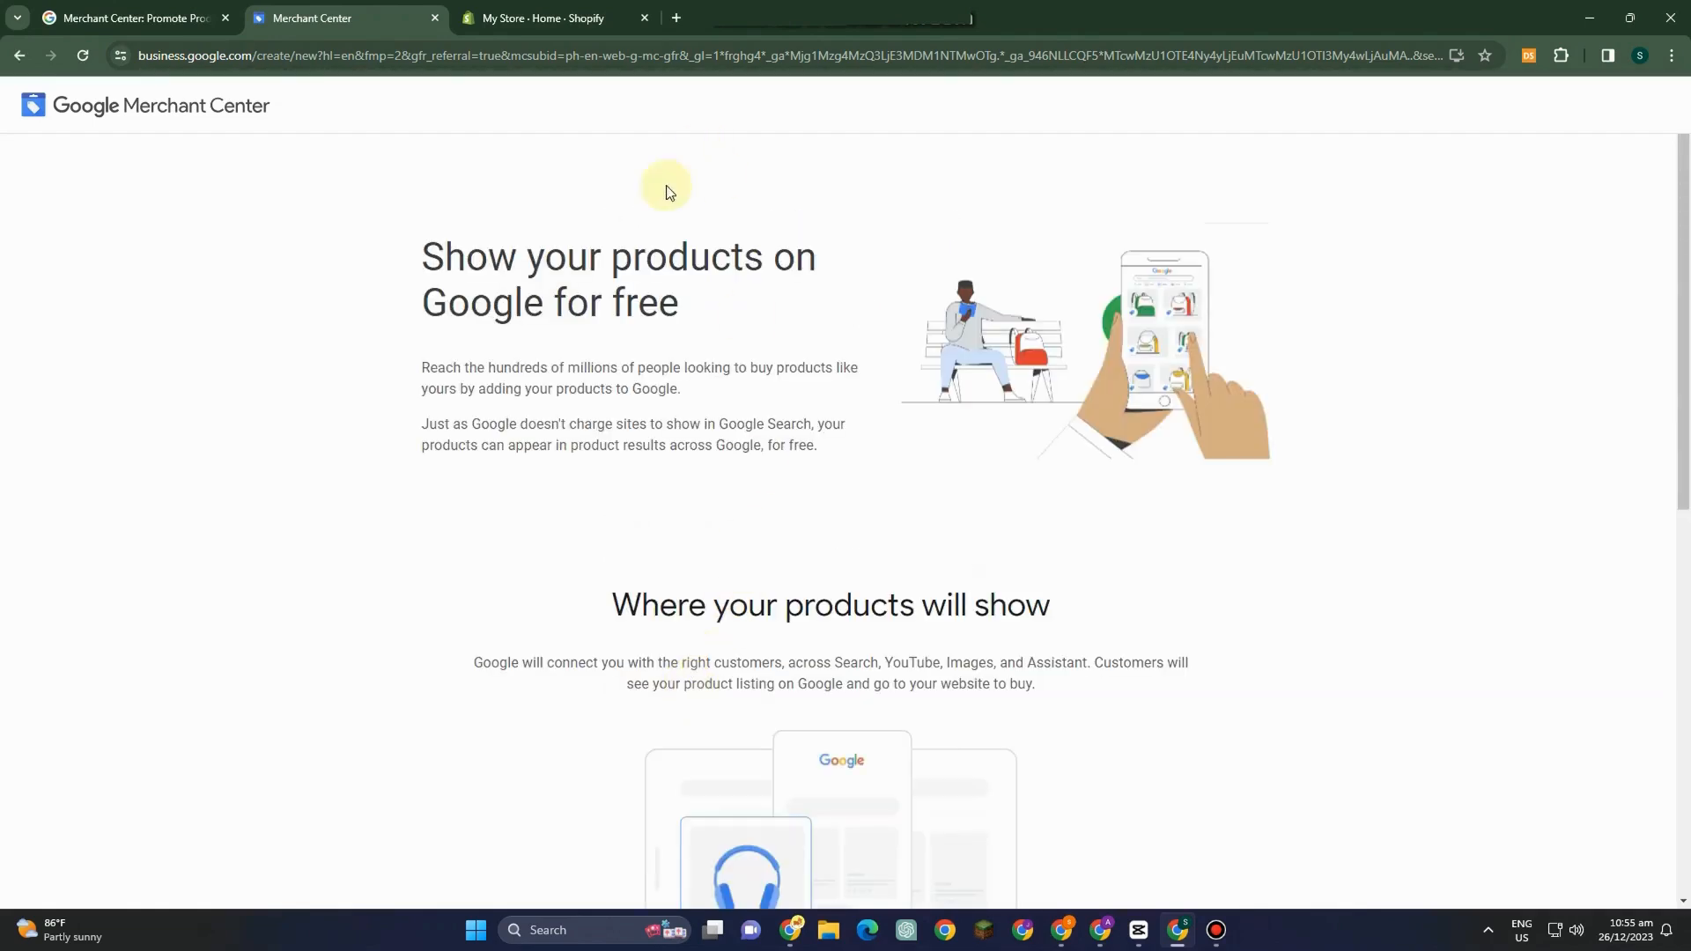
Read the free product listings overview and the What you need requirements, including the note for those without a store.
left_click_drag(398, 260, 573, 386)
left_click_drag(424, 385, 869, 392)
scroll(711, 386, "down", 1)
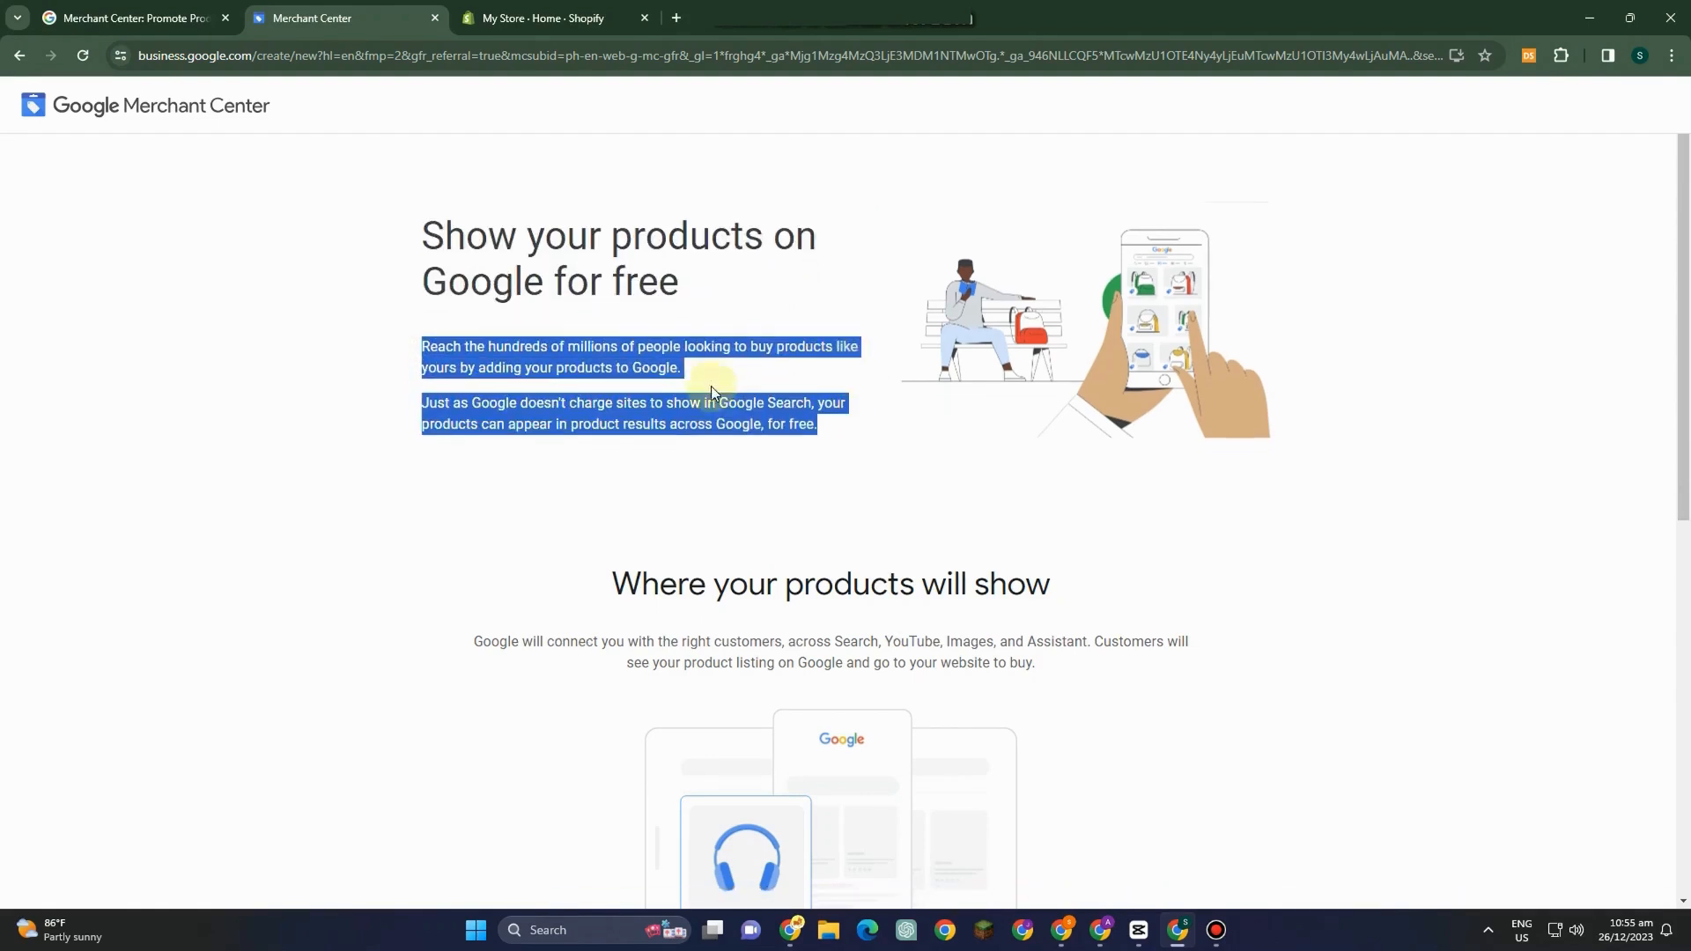
left_click_drag(384, 342, 853, 374)
scroll(559, 382, "down", 2)
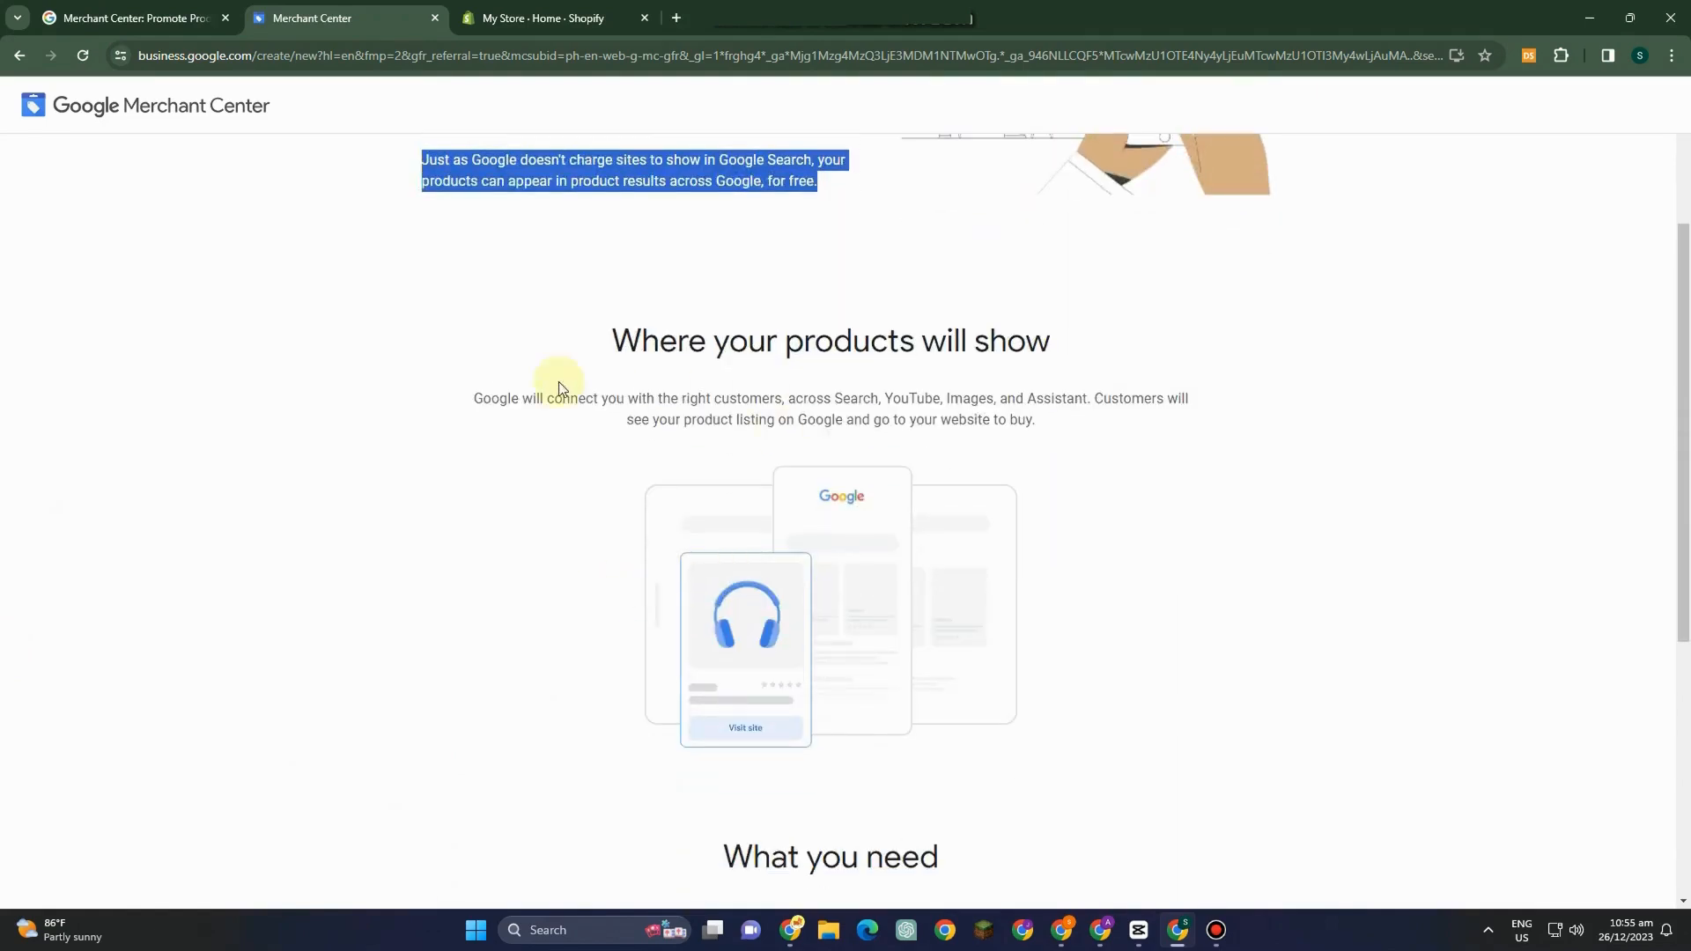
scroll(574, 414, "down", 1)
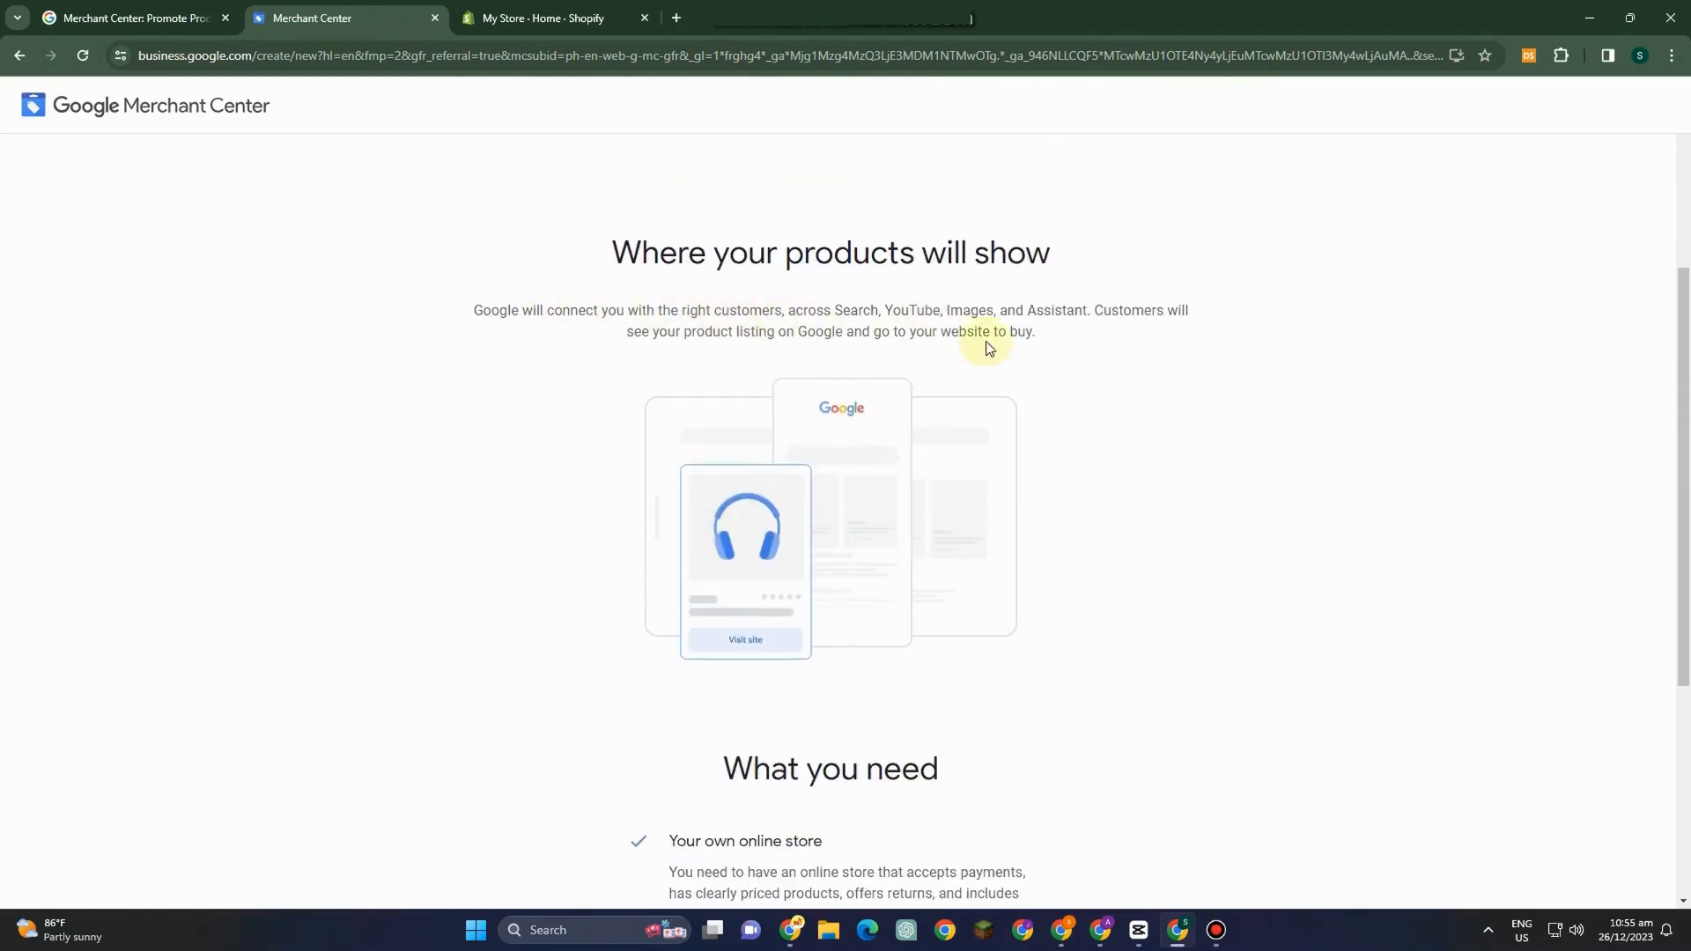
scroll(1295, 701, "down", 5)
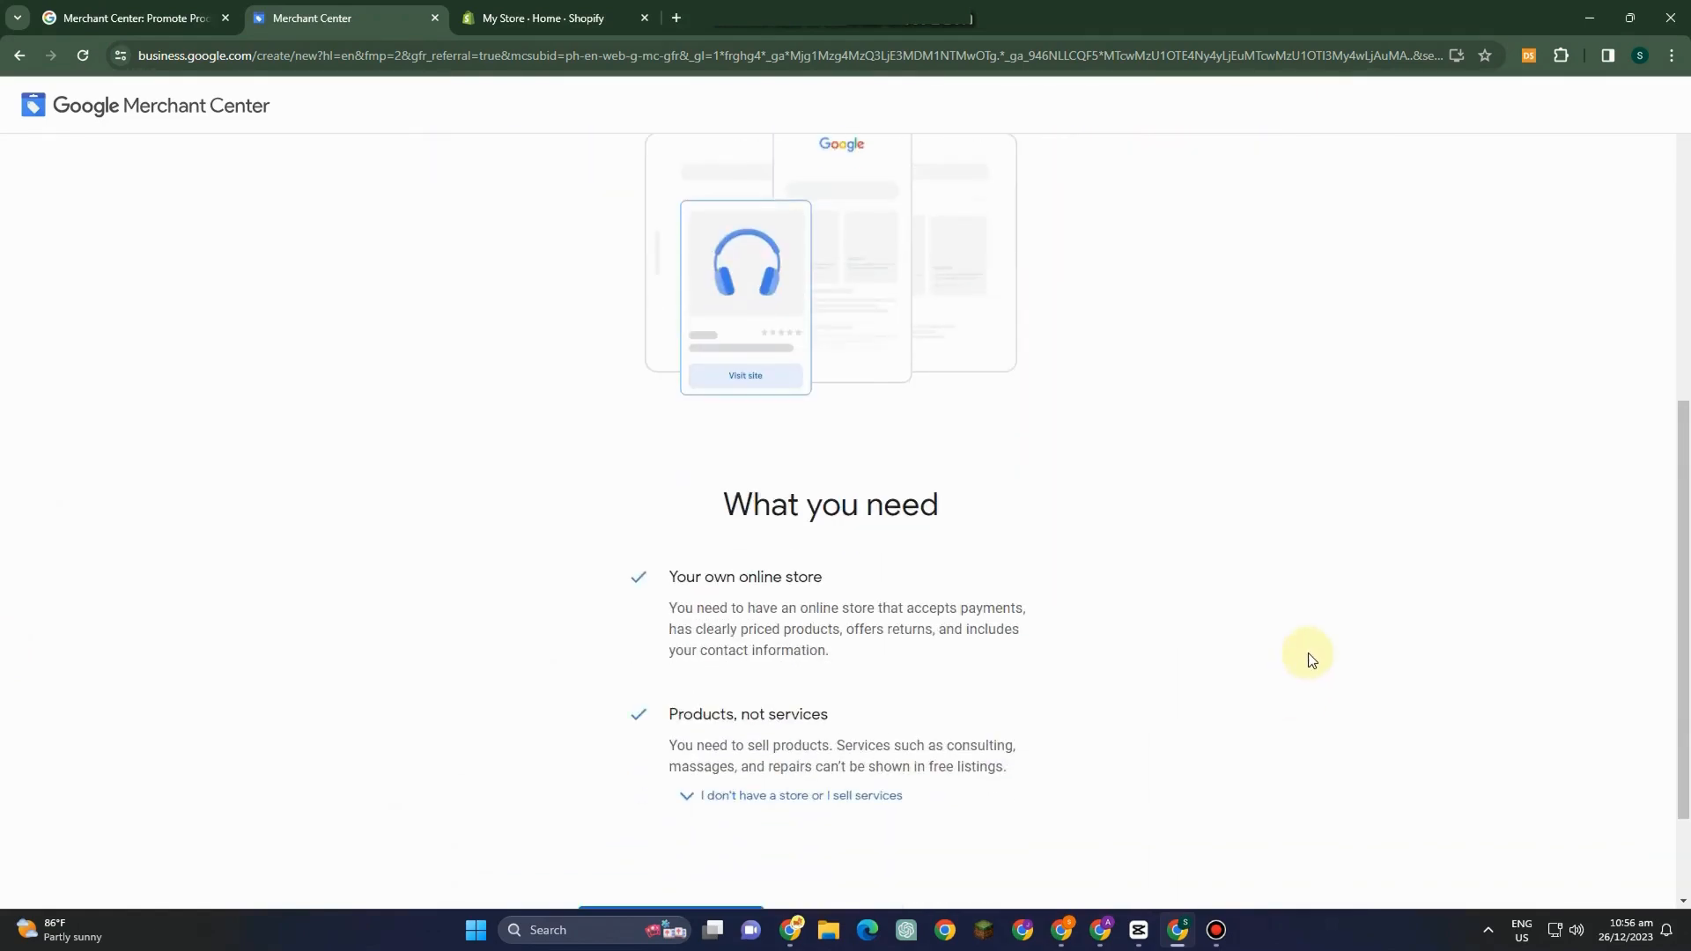
left_click_drag(685, 428, 1007, 445)
left_click(1008, 438)
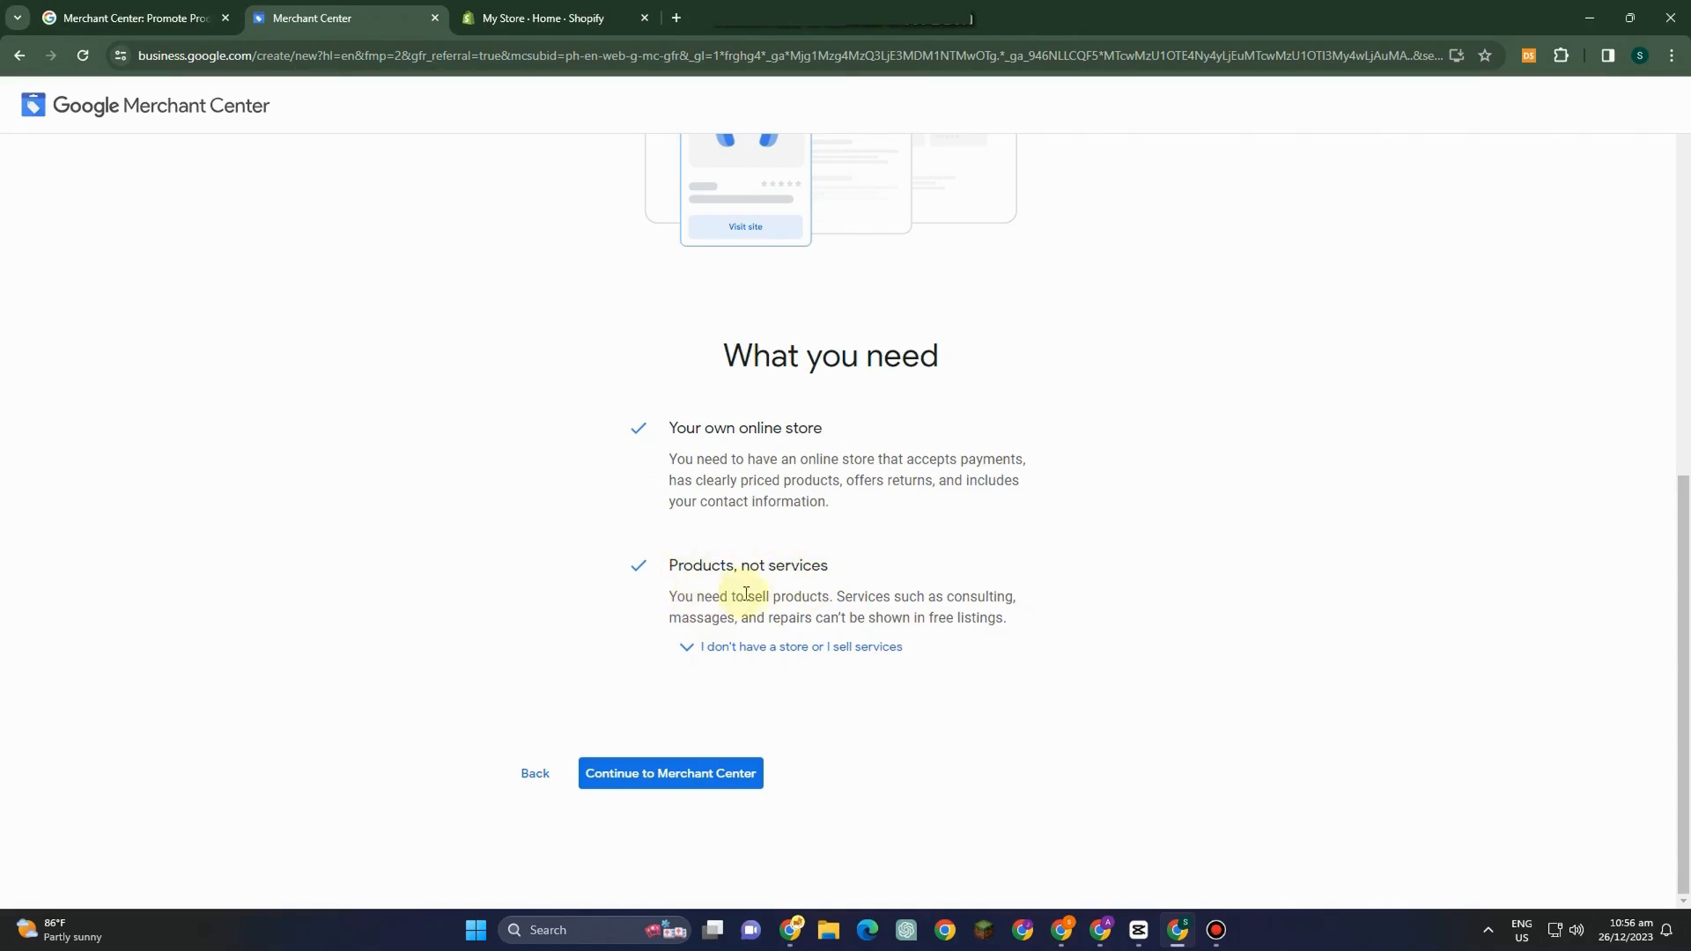
left_click_drag(665, 603, 853, 602)
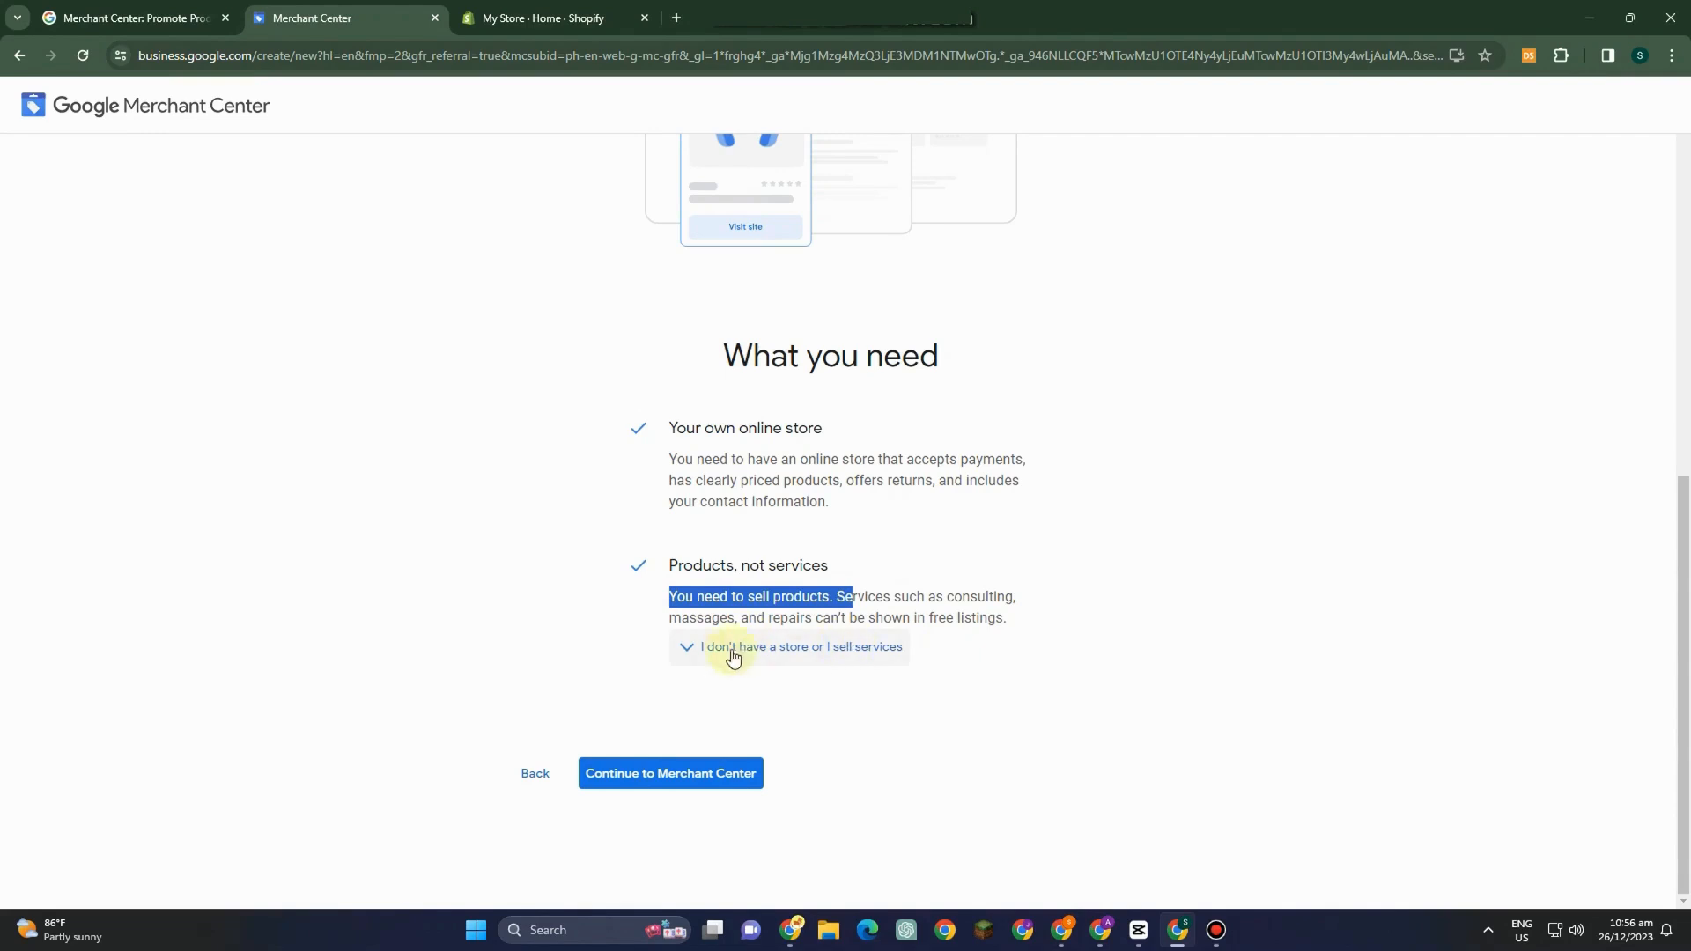
left_click(685, 654)
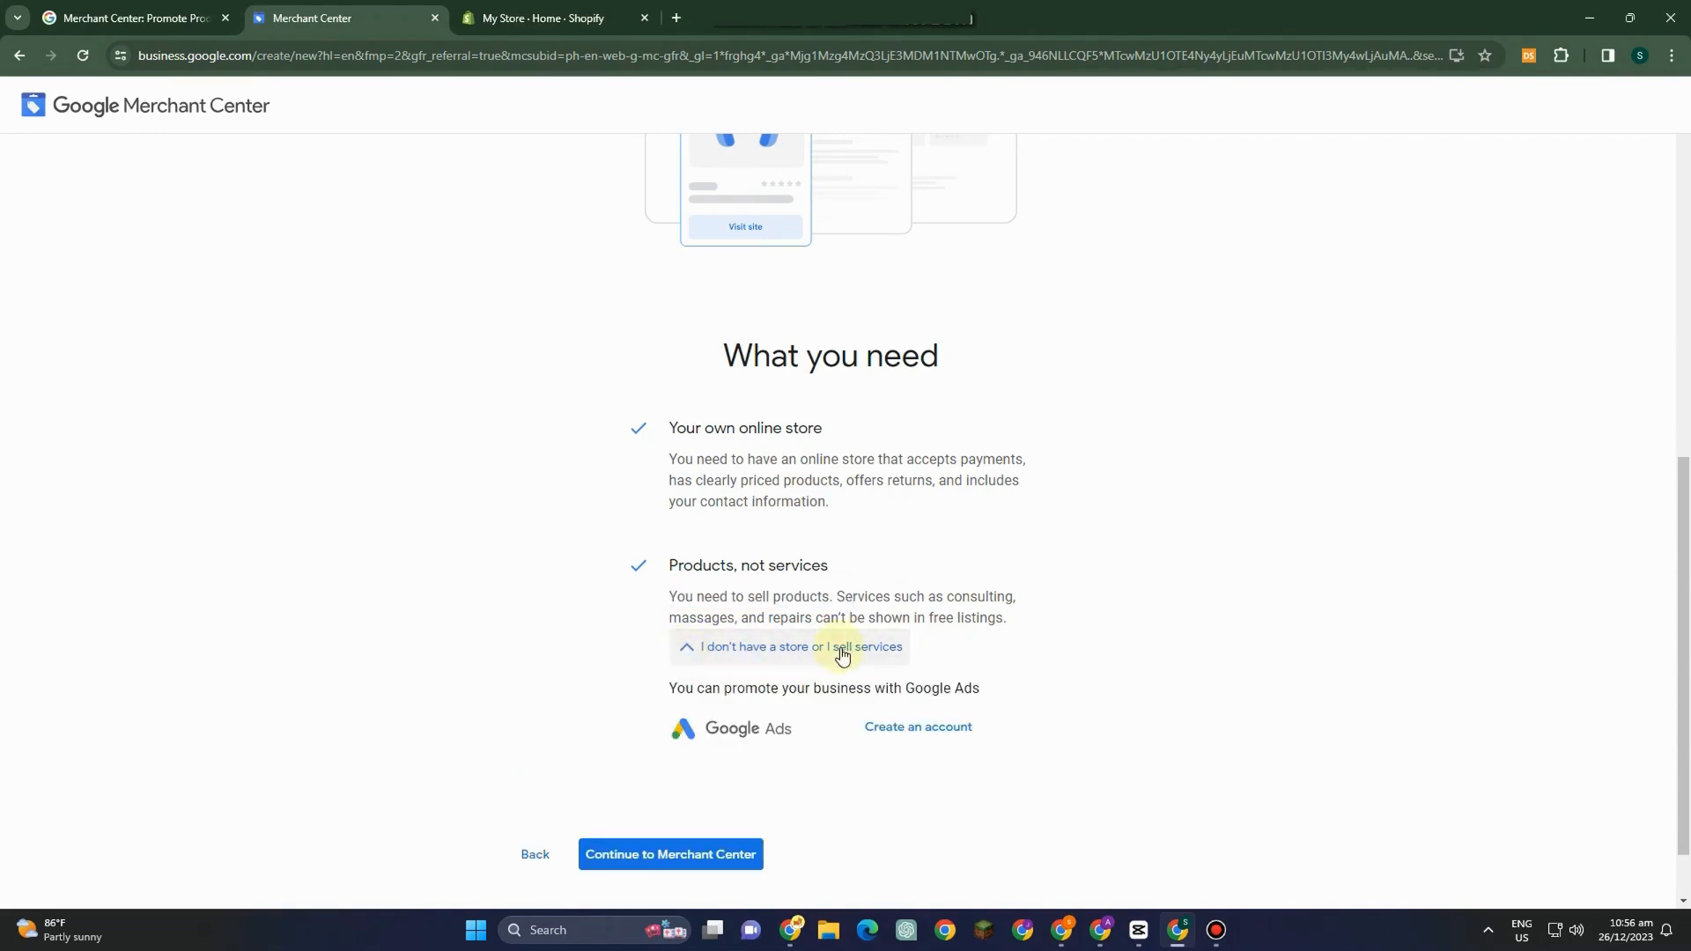
scroll(1017, 613, "down", 1)
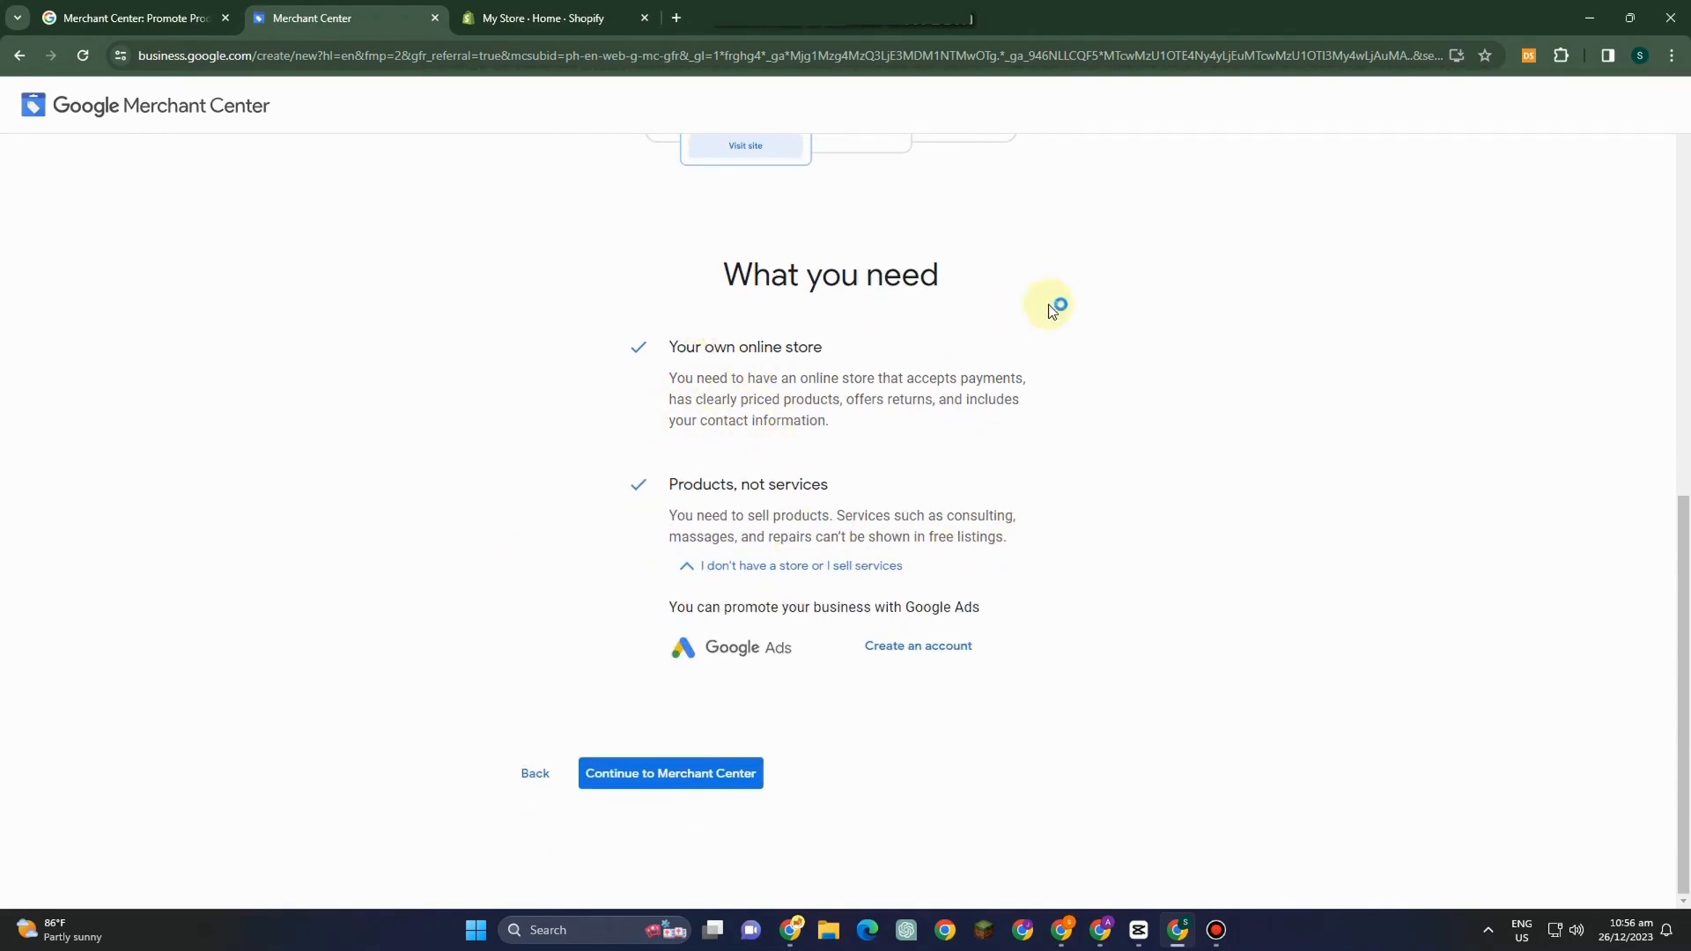
Opt into personalized email notifications and survey invitations, continue to Merchant Center, and start with the welcome dialog.
left_click(664, 774)
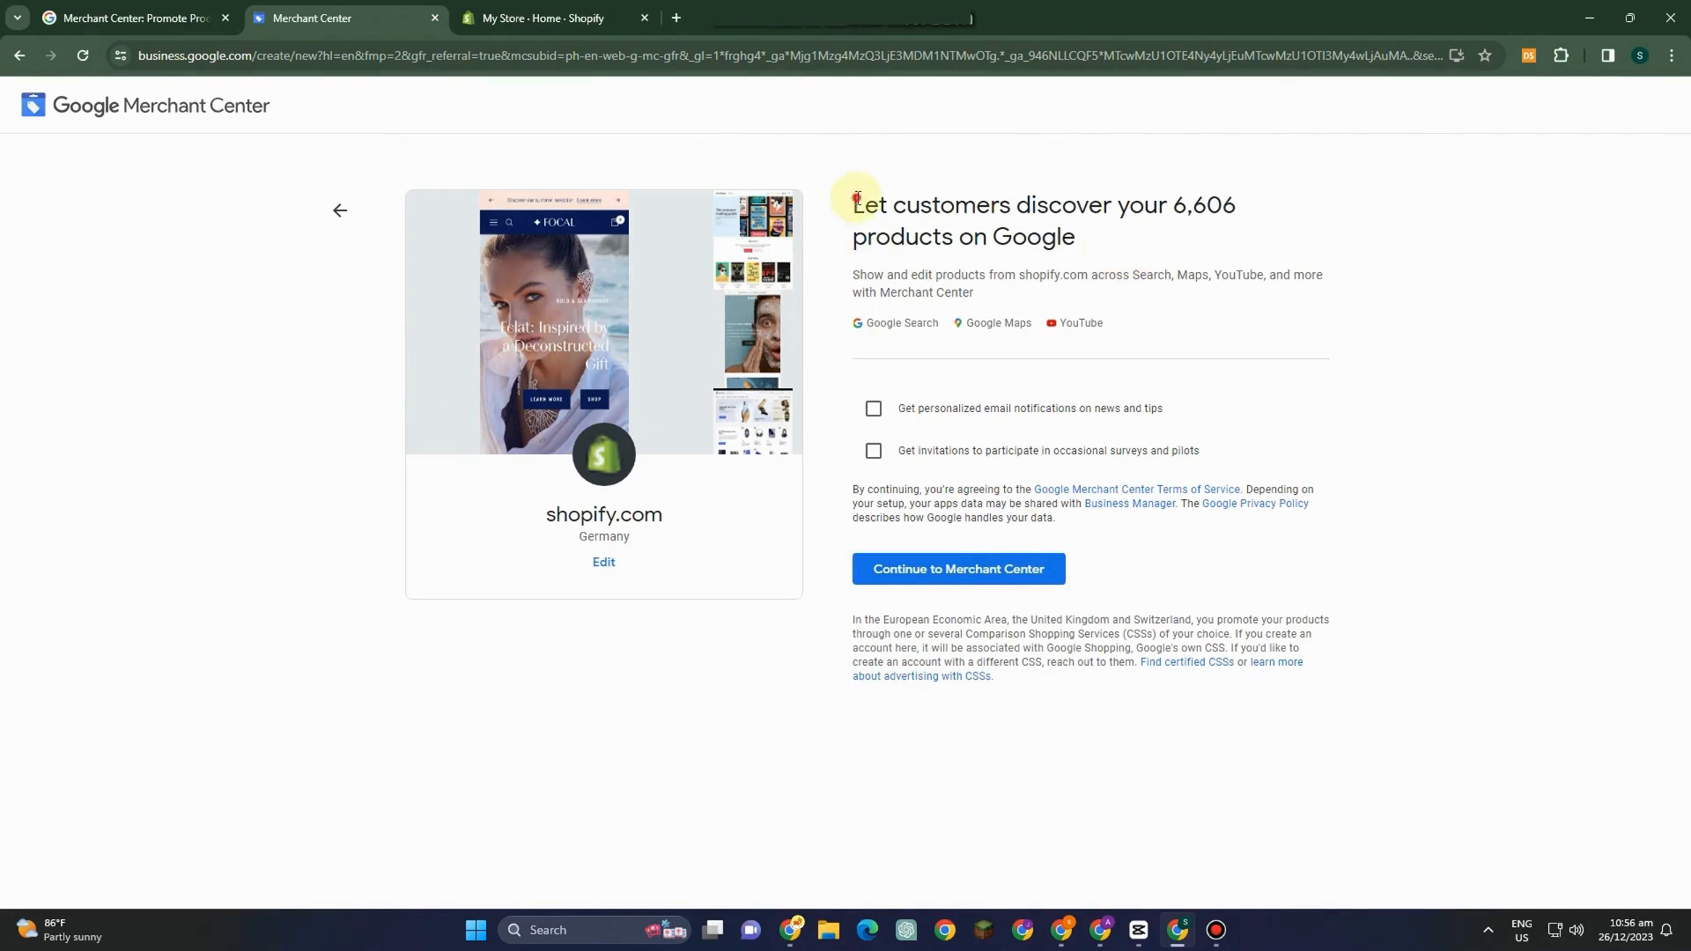
left_click_drag(857, 197, 1291, 238)
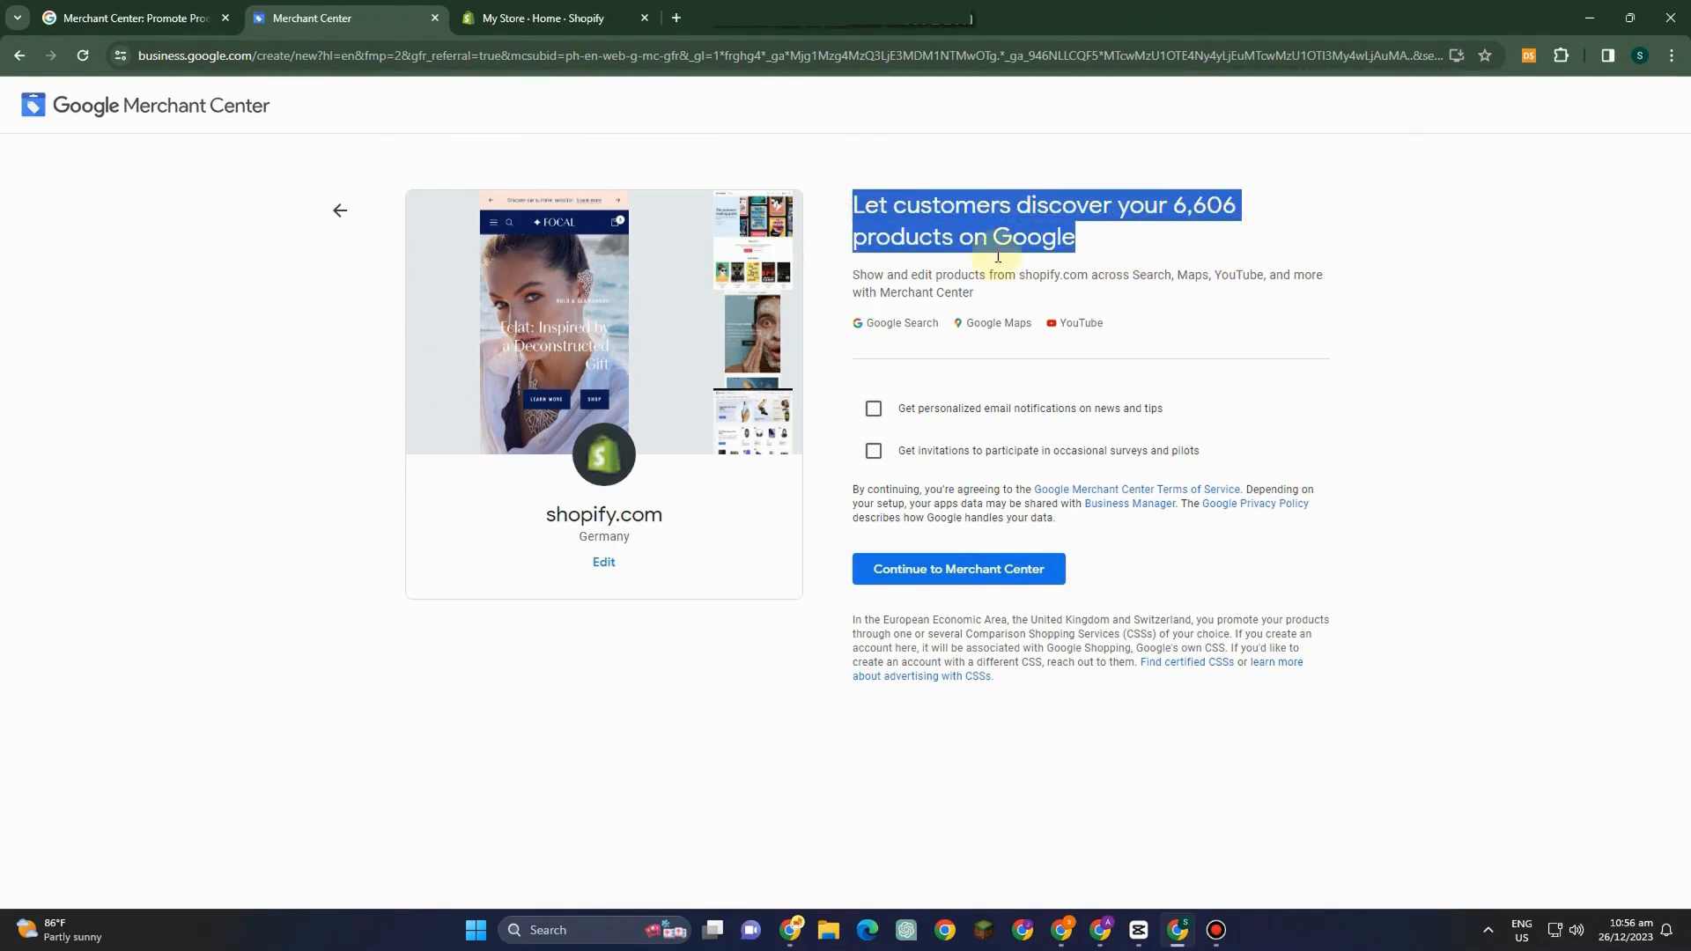
left_click(900, 415)
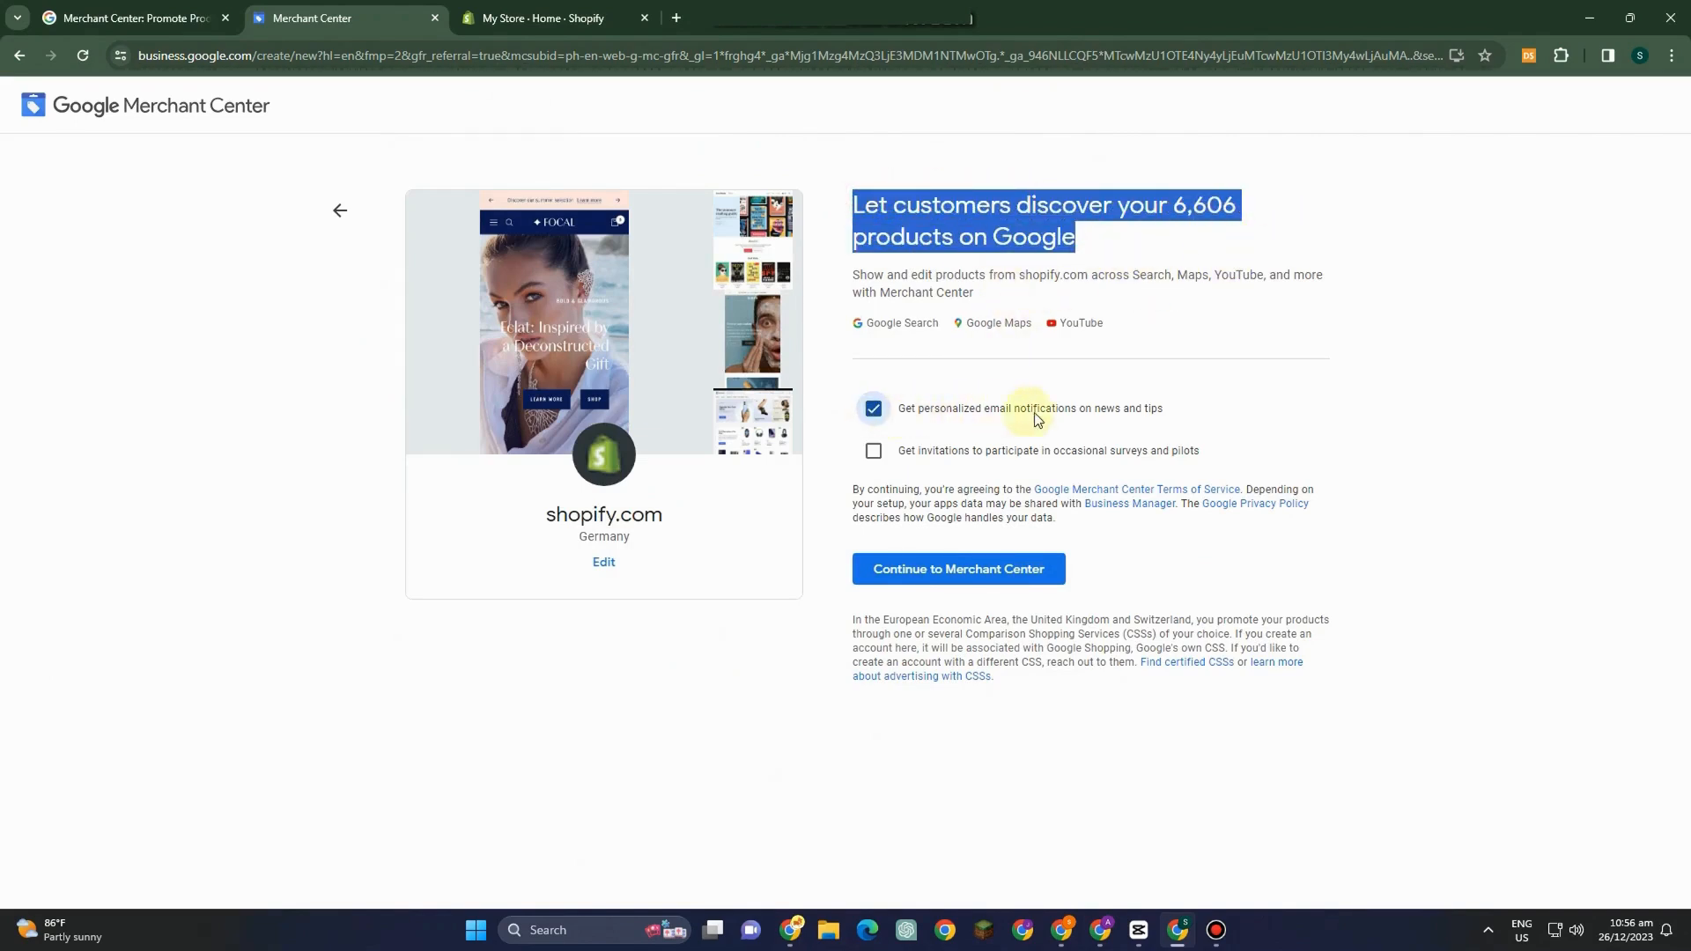
left_click(871, 452)
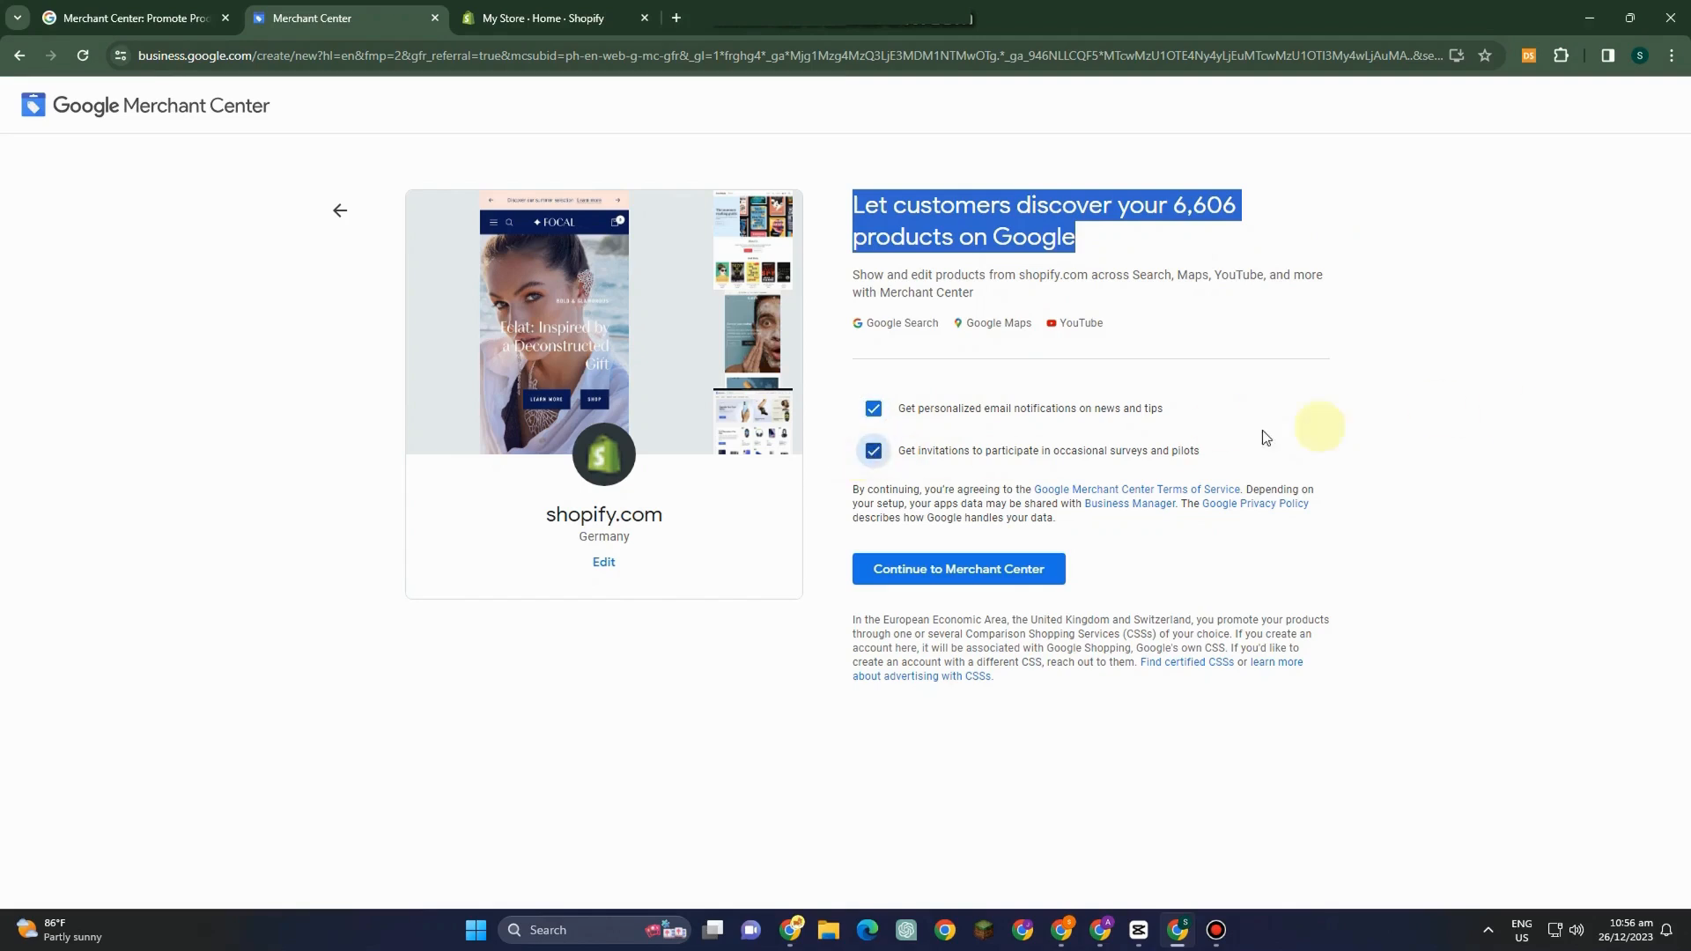
left_click(940, 571)
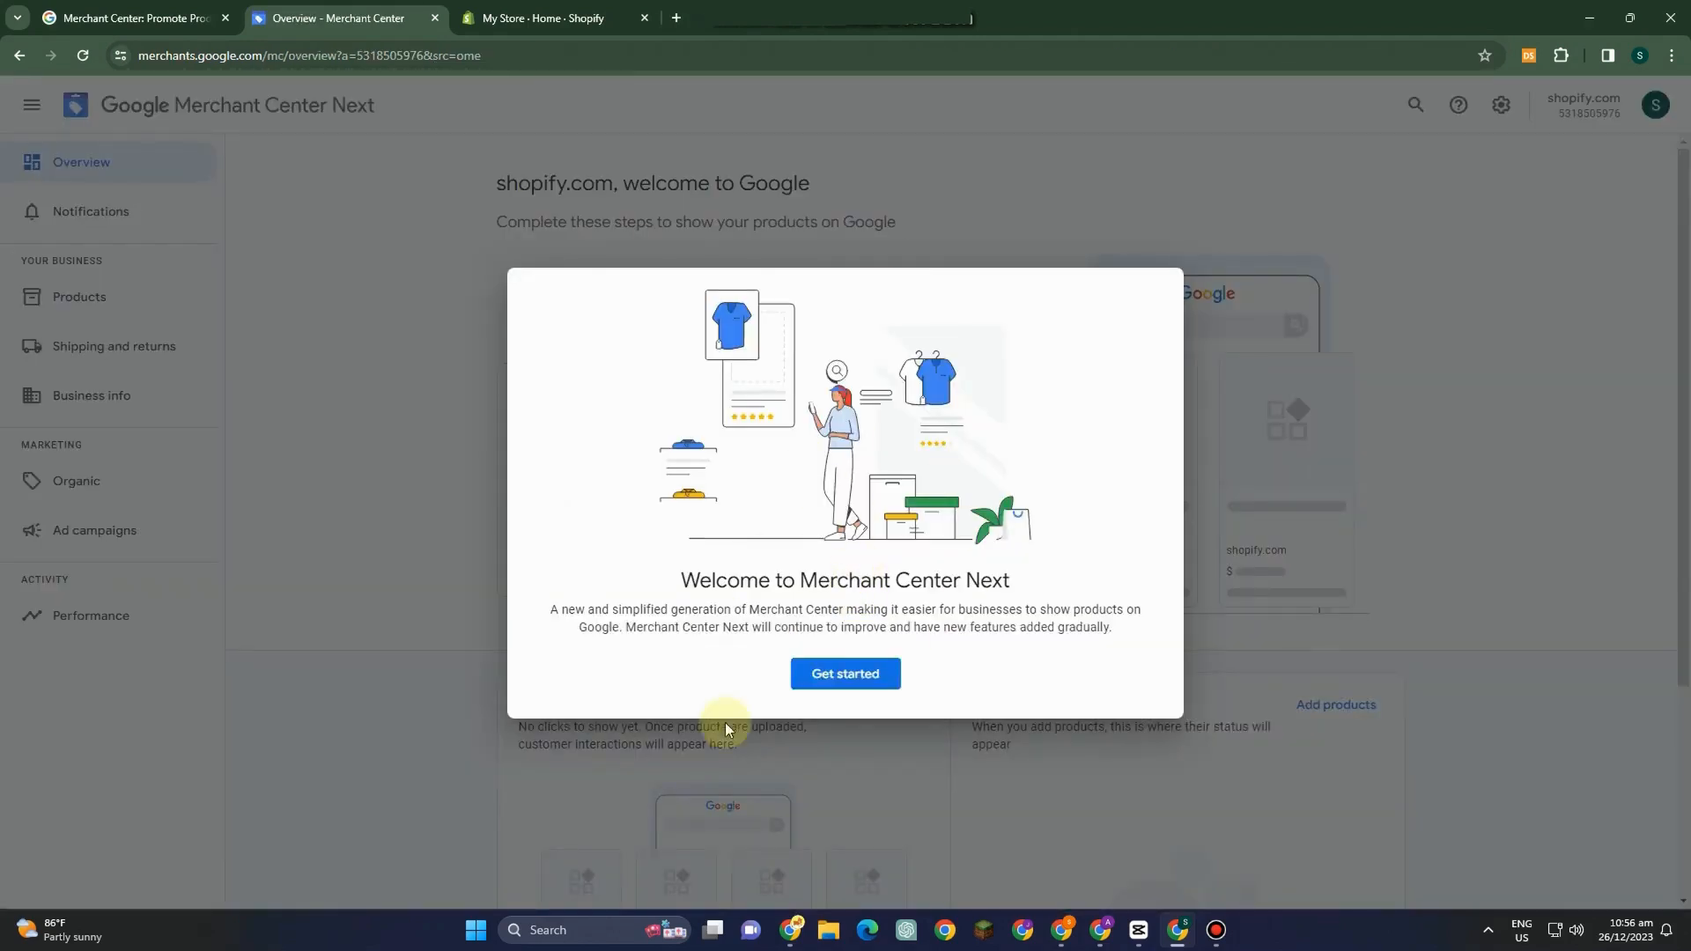
left_click(806, 673)
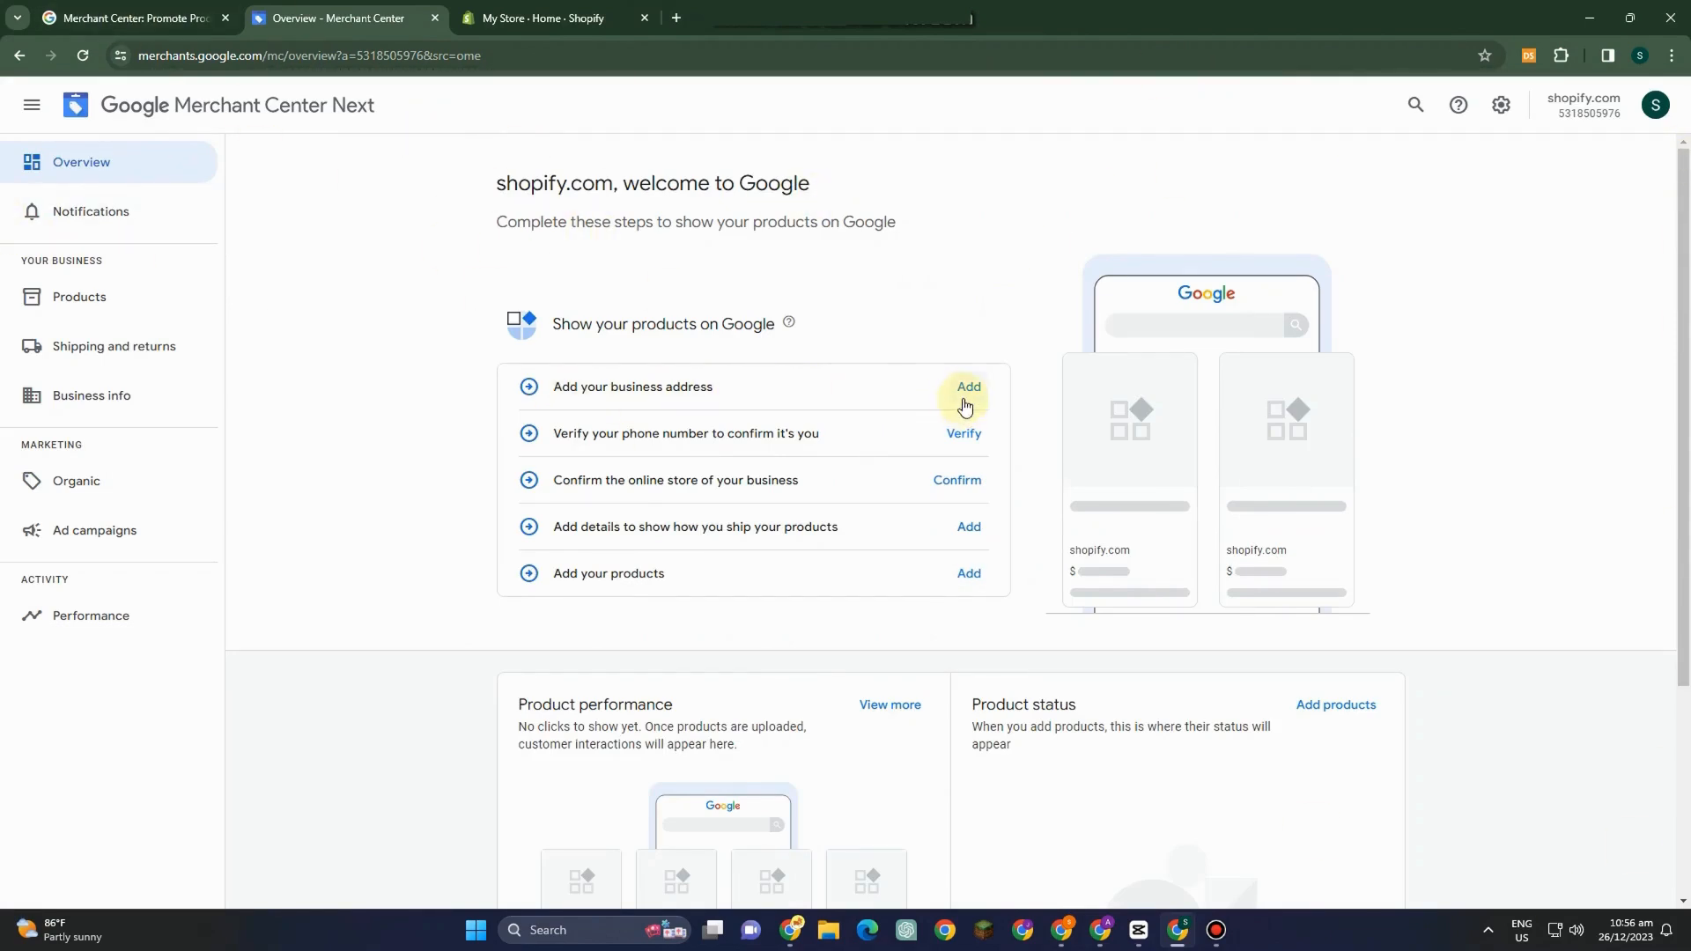
Open the business address form, cancel it, and review the overview's setup checklist.
left_click(968, 386)
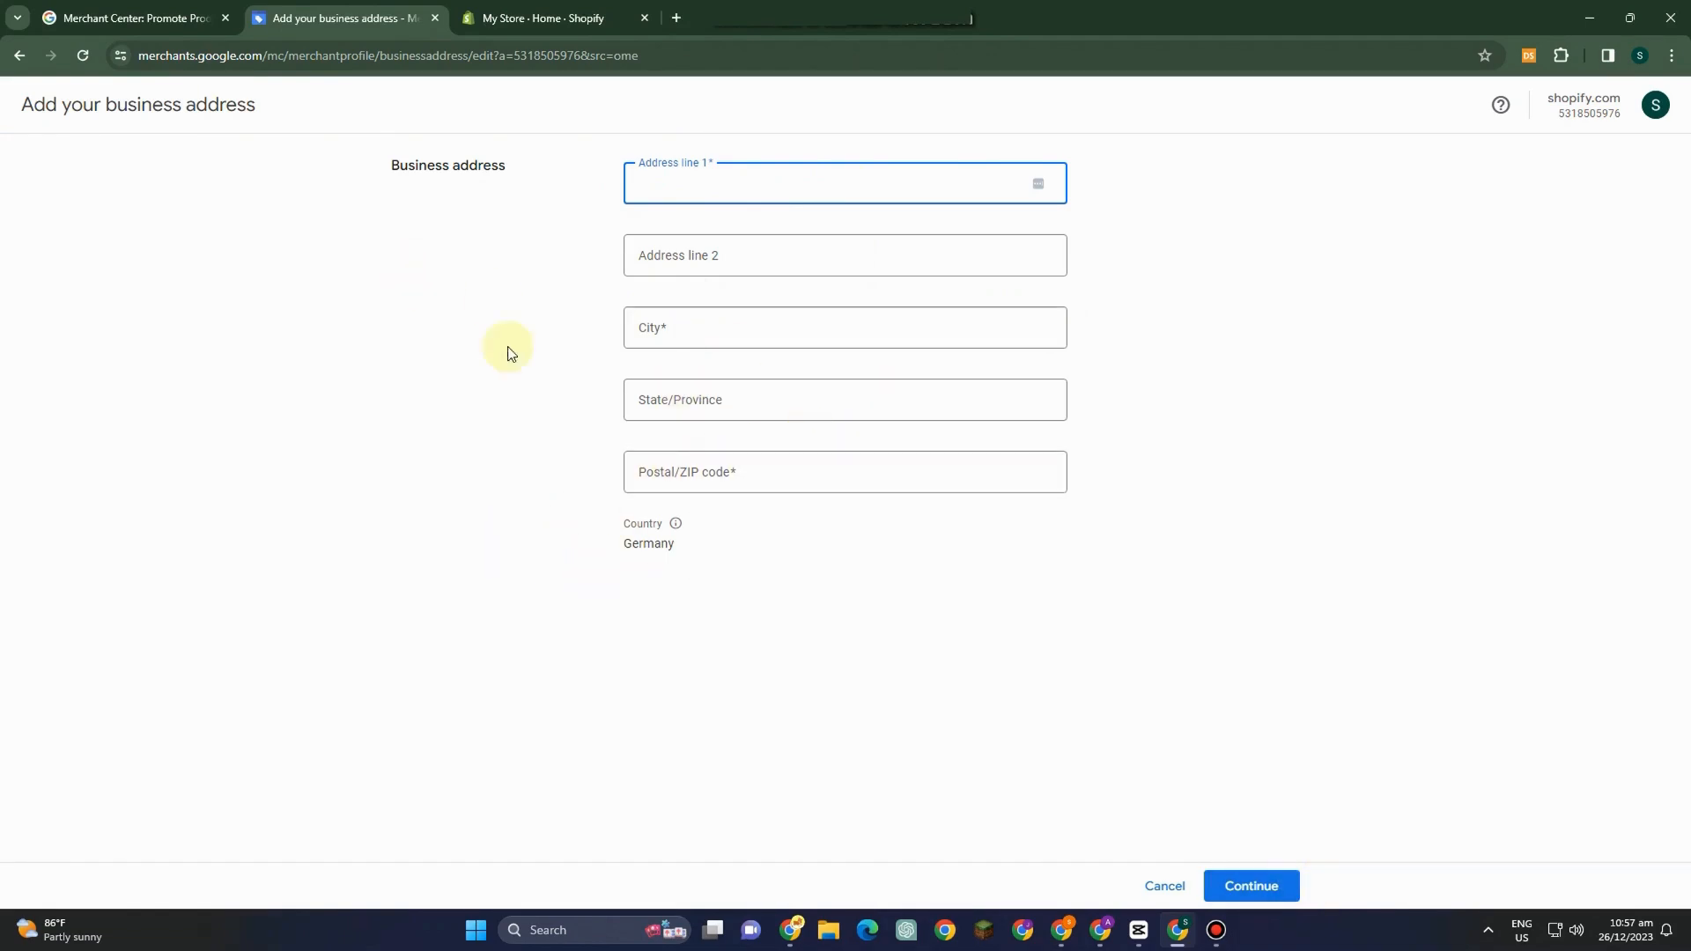
left_click(1157, 884)
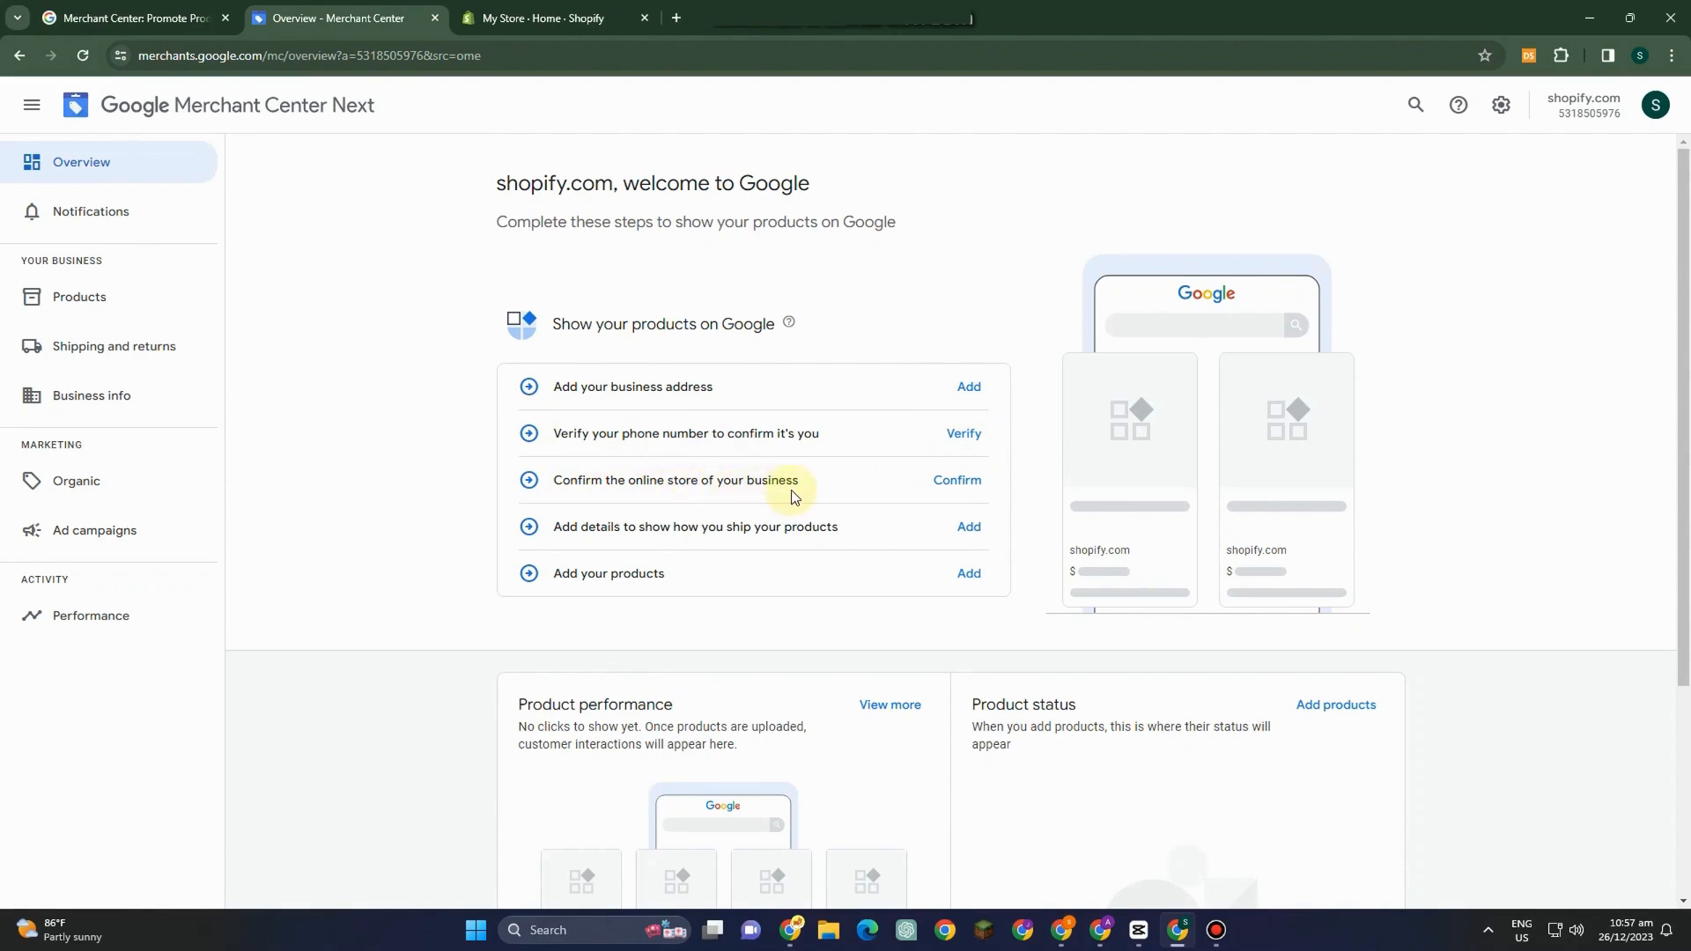
scroll(783, 532, "down", 1)
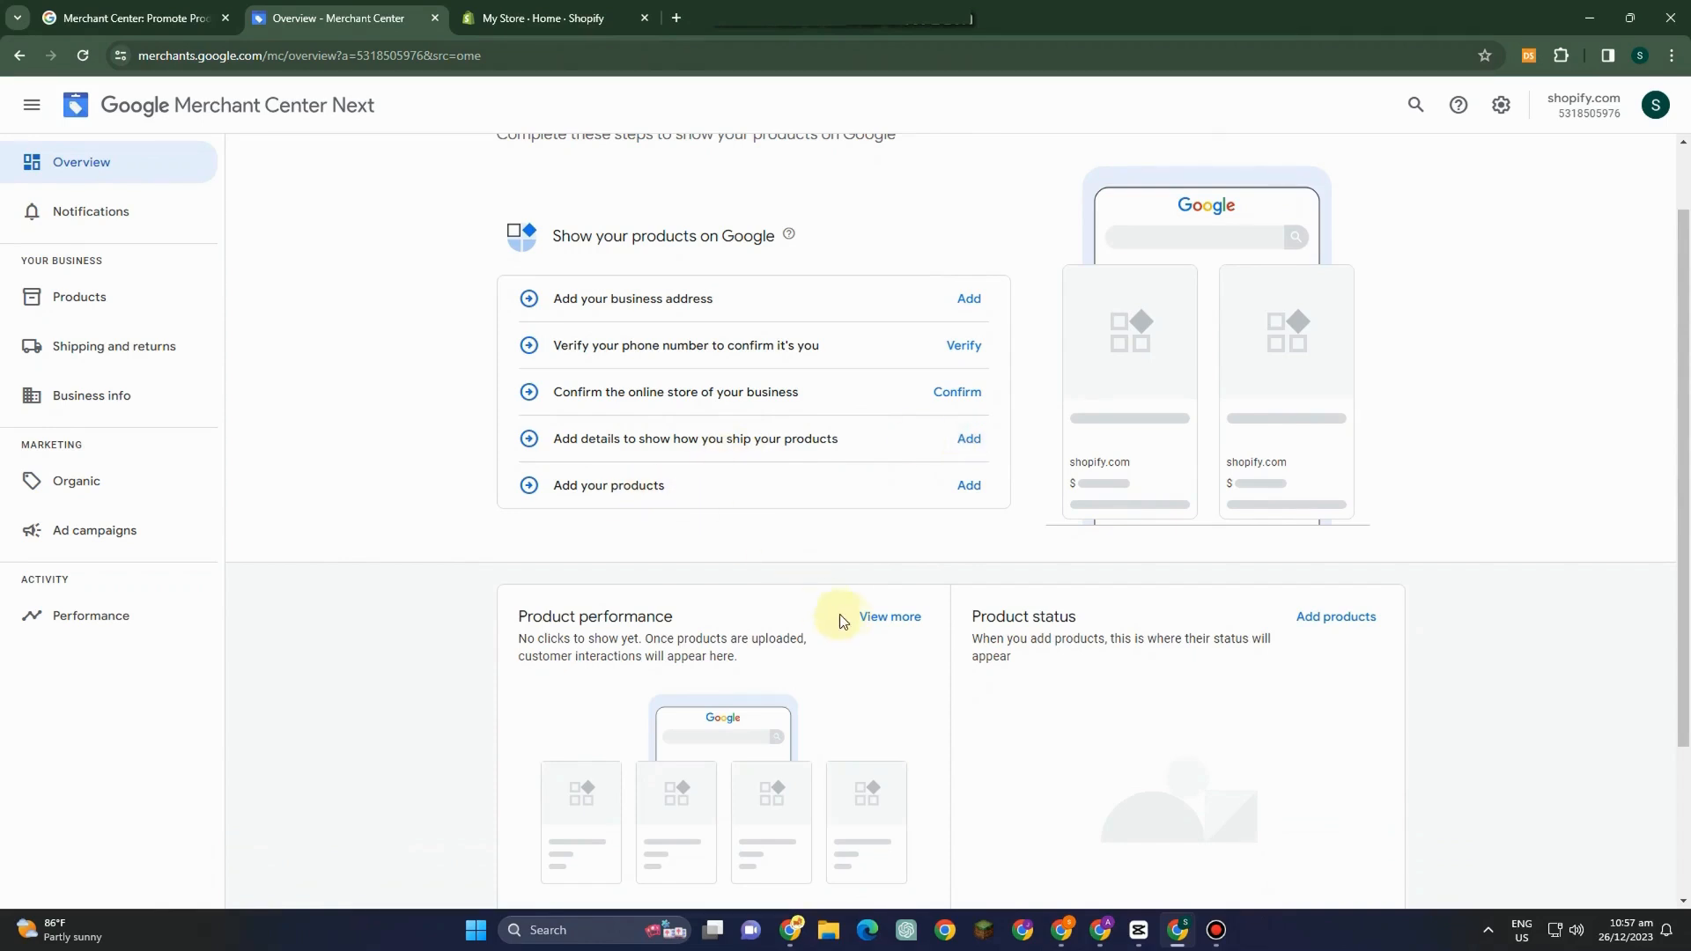
scroll(839, 614, "down", 2)
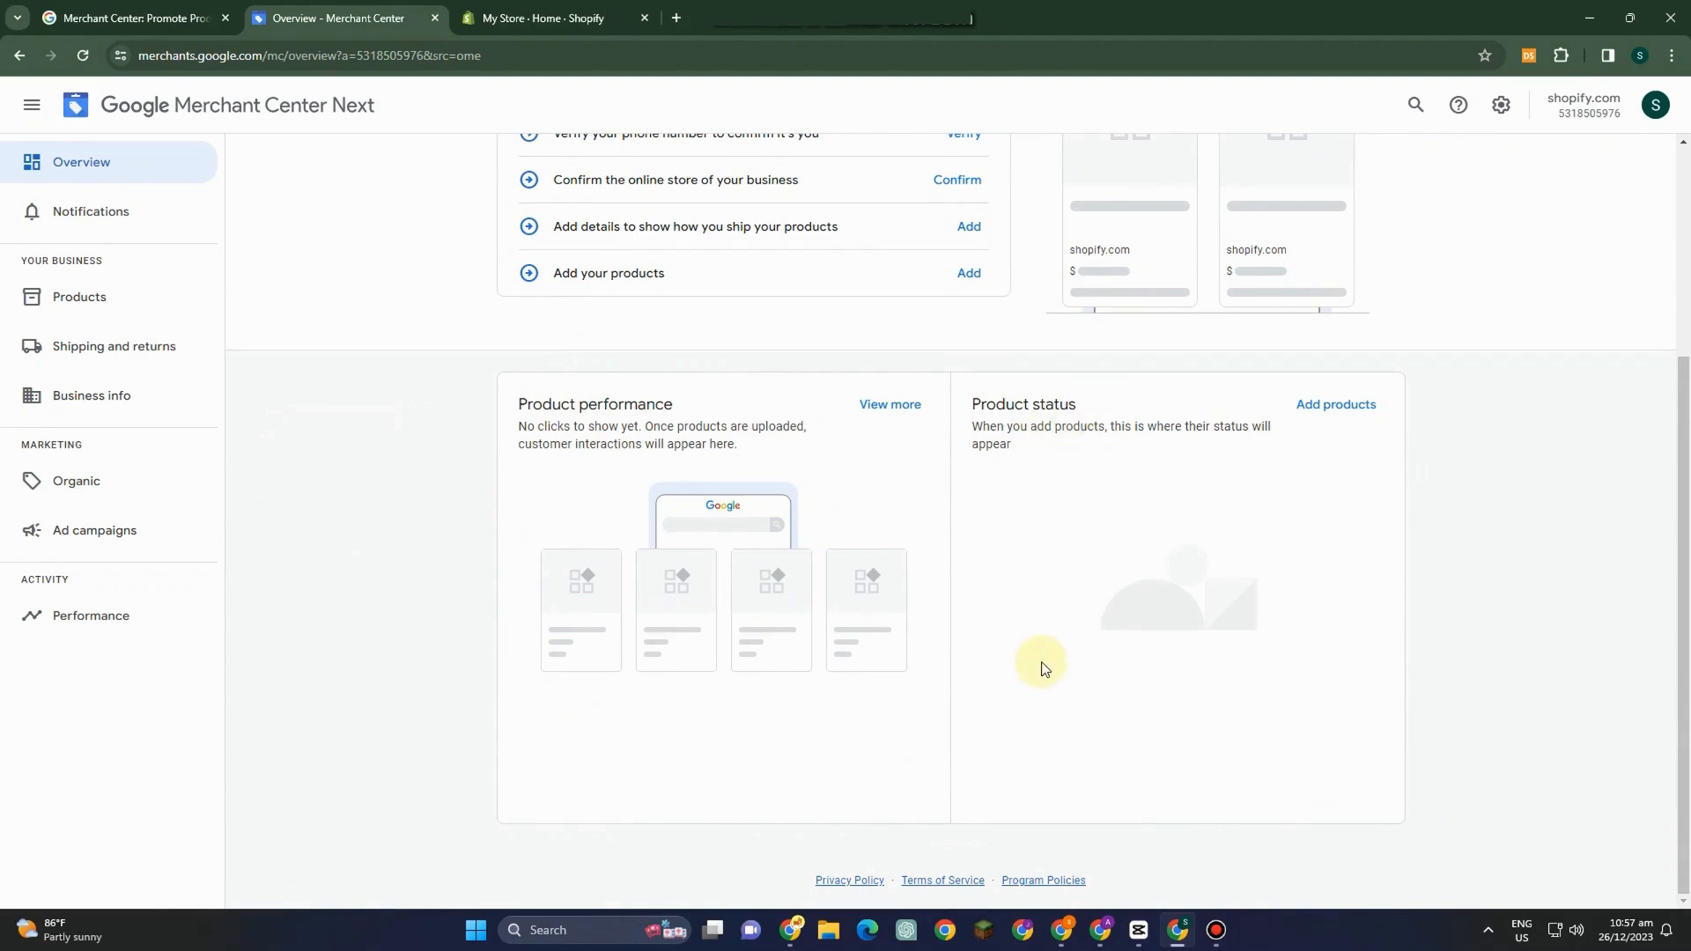
scroll(1123, 690, "up", 3)
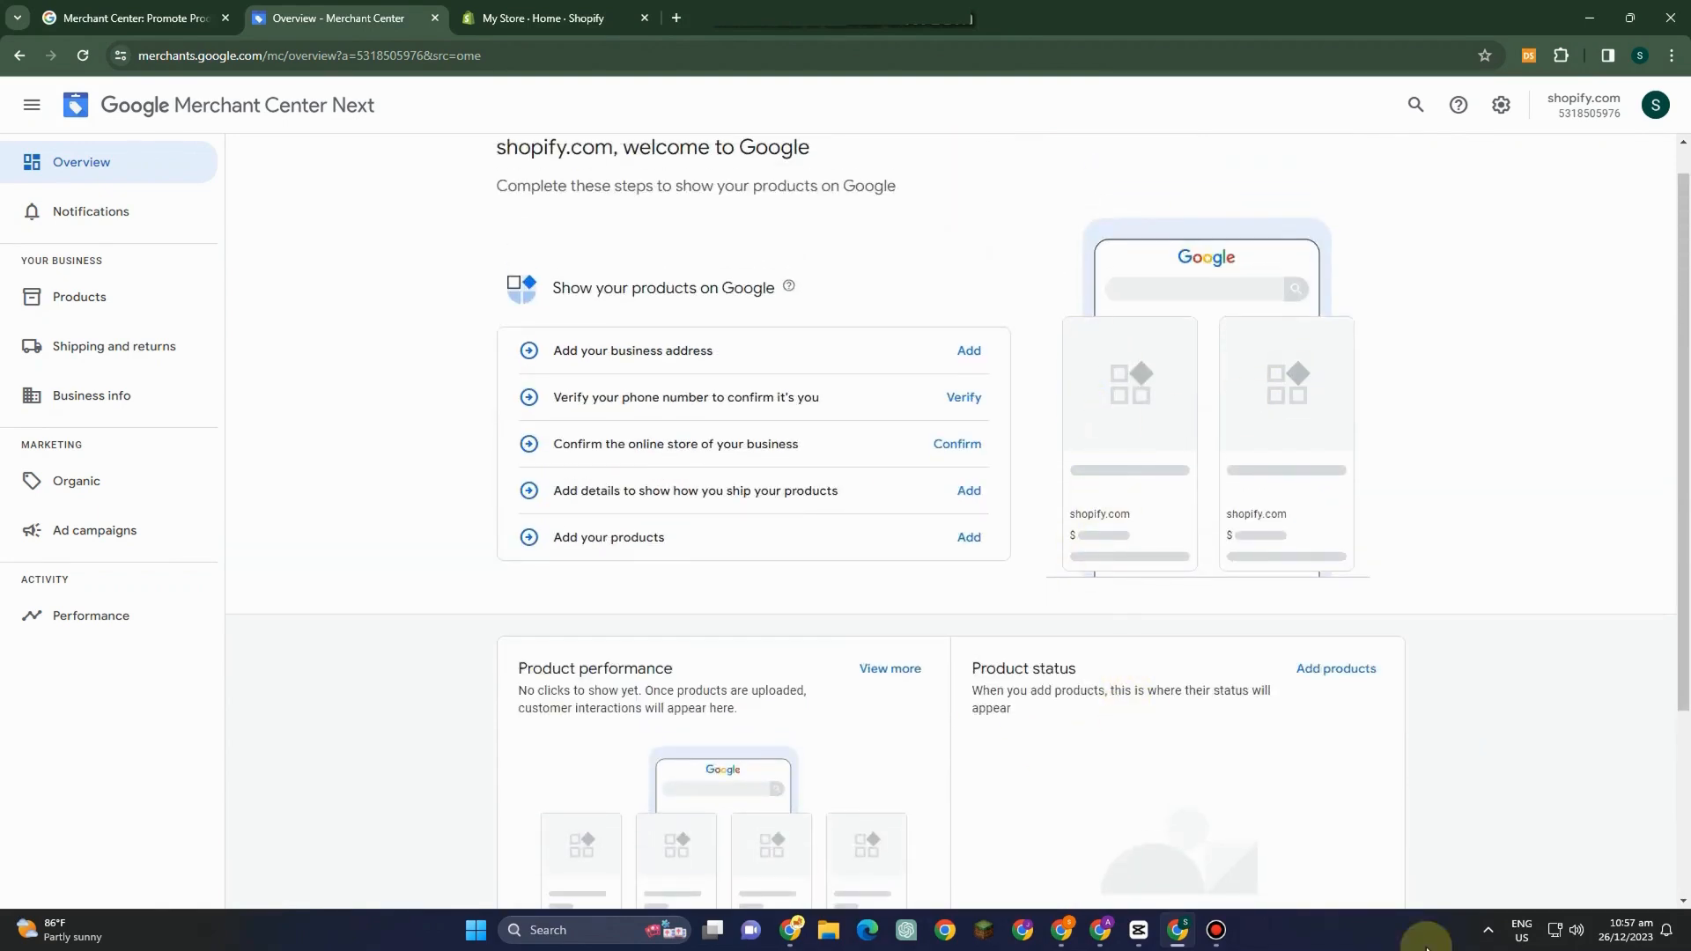
Browse the Notifications page and the Products tabs: All products, Needs attention, Sales tax and Automatic improvements.
left_click(114, 228)
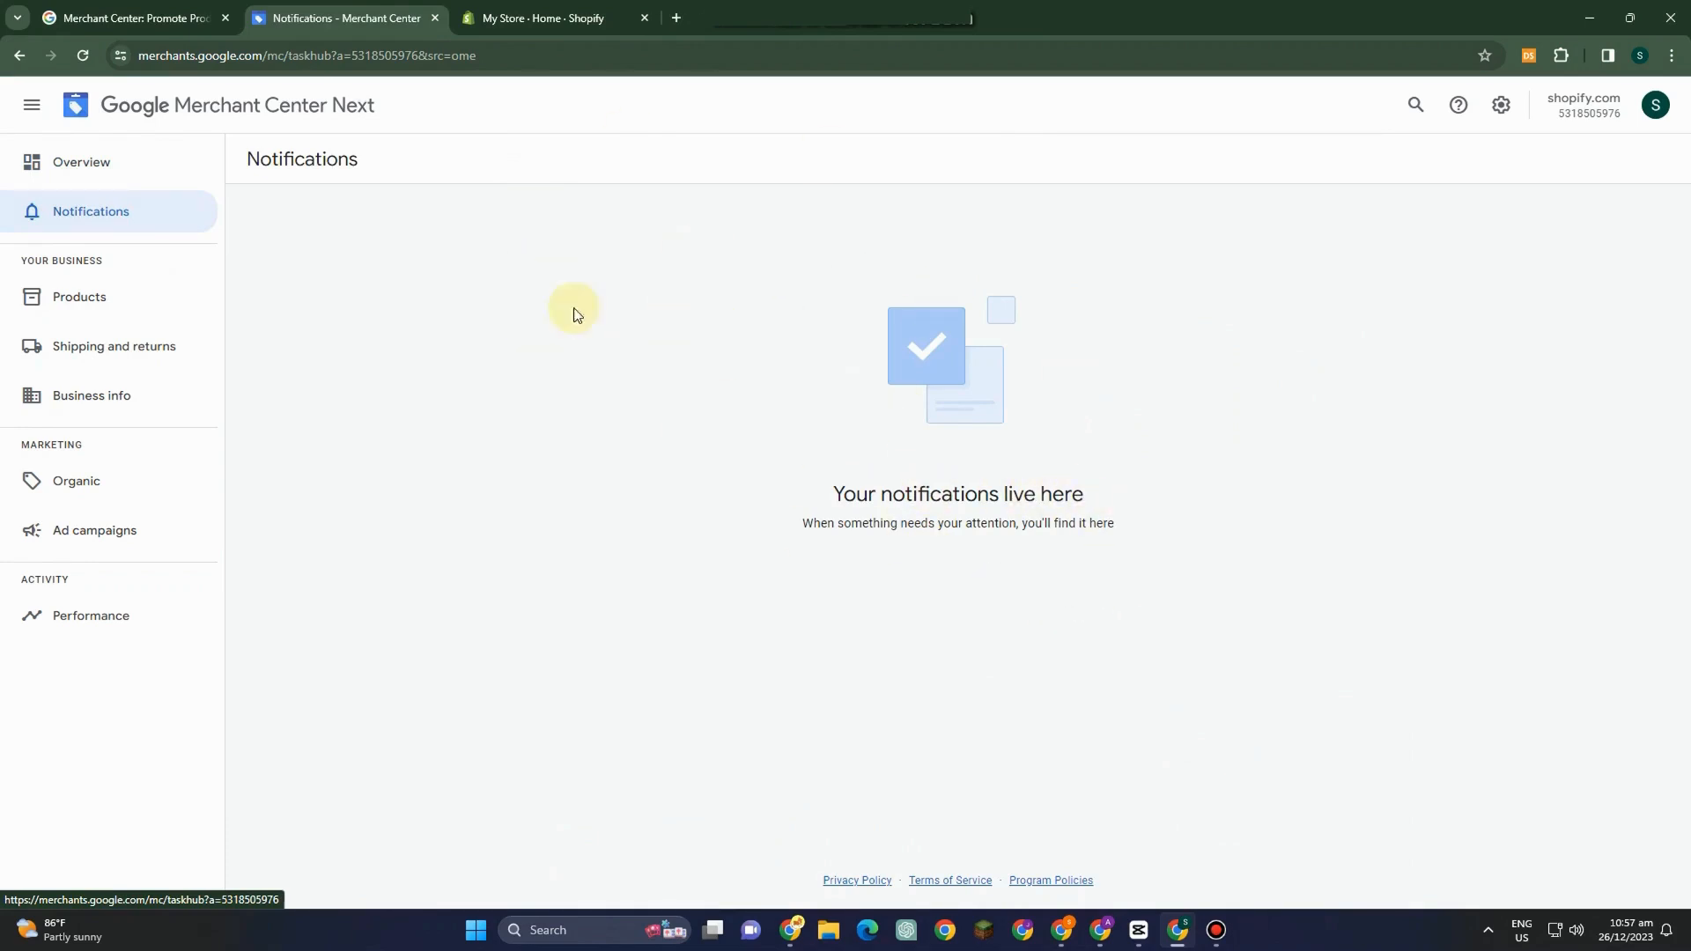
left_click(79, 304)
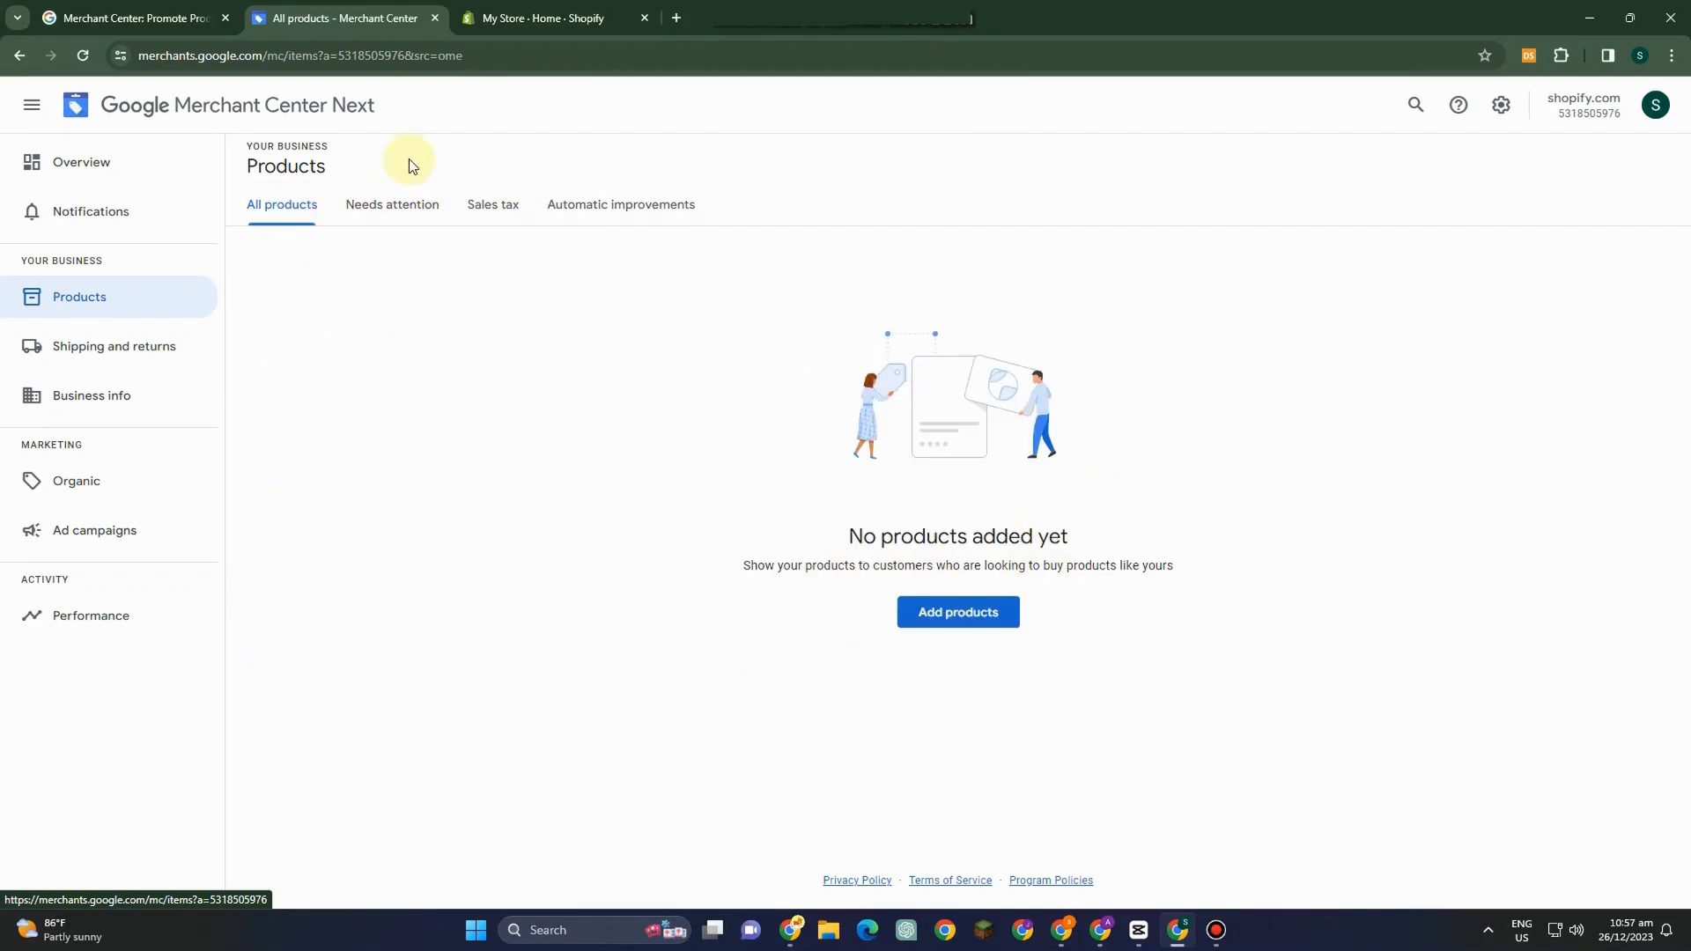
left_click(378, 213)
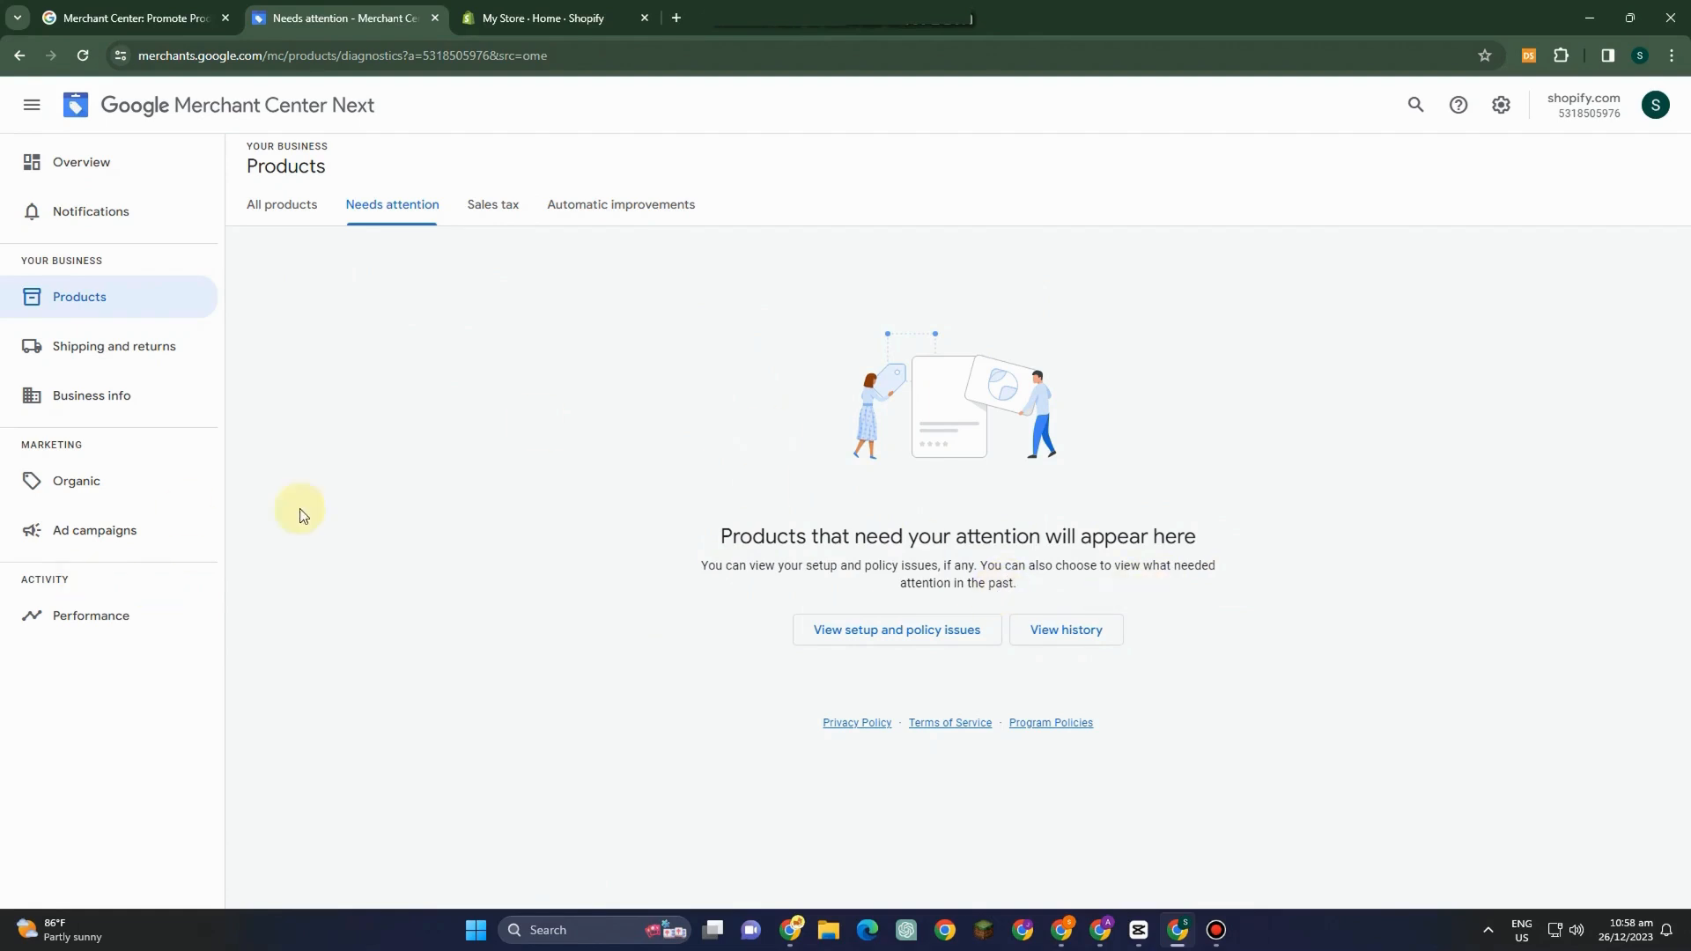
left_click(495, 204)
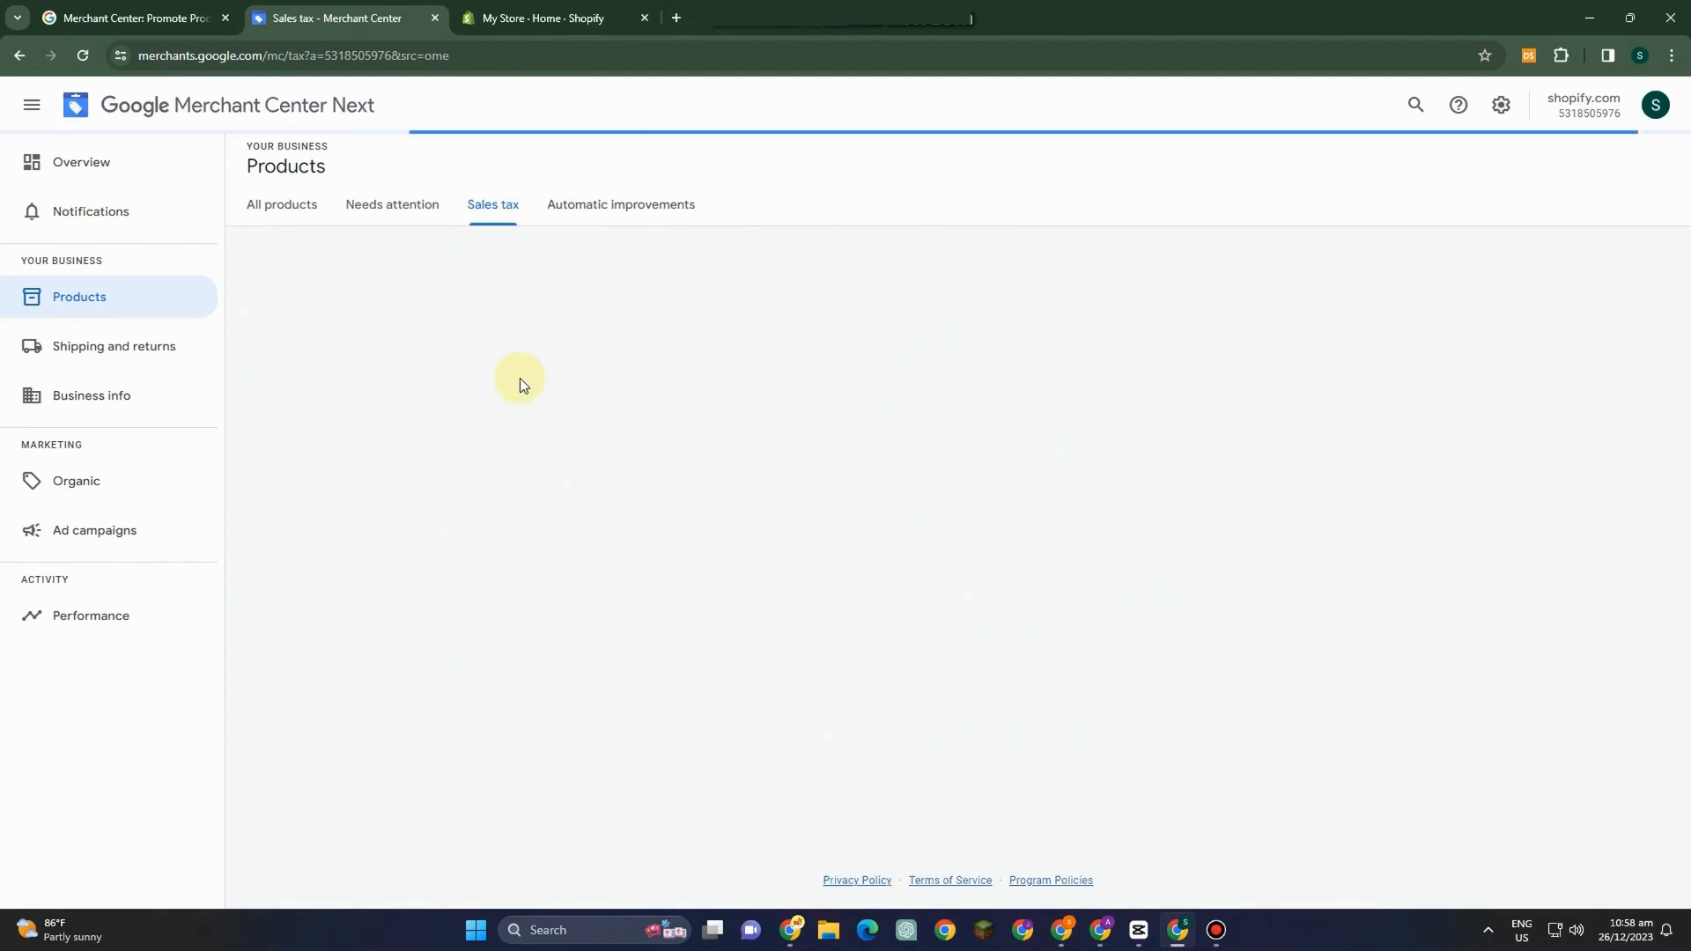
left_click(628, 210)
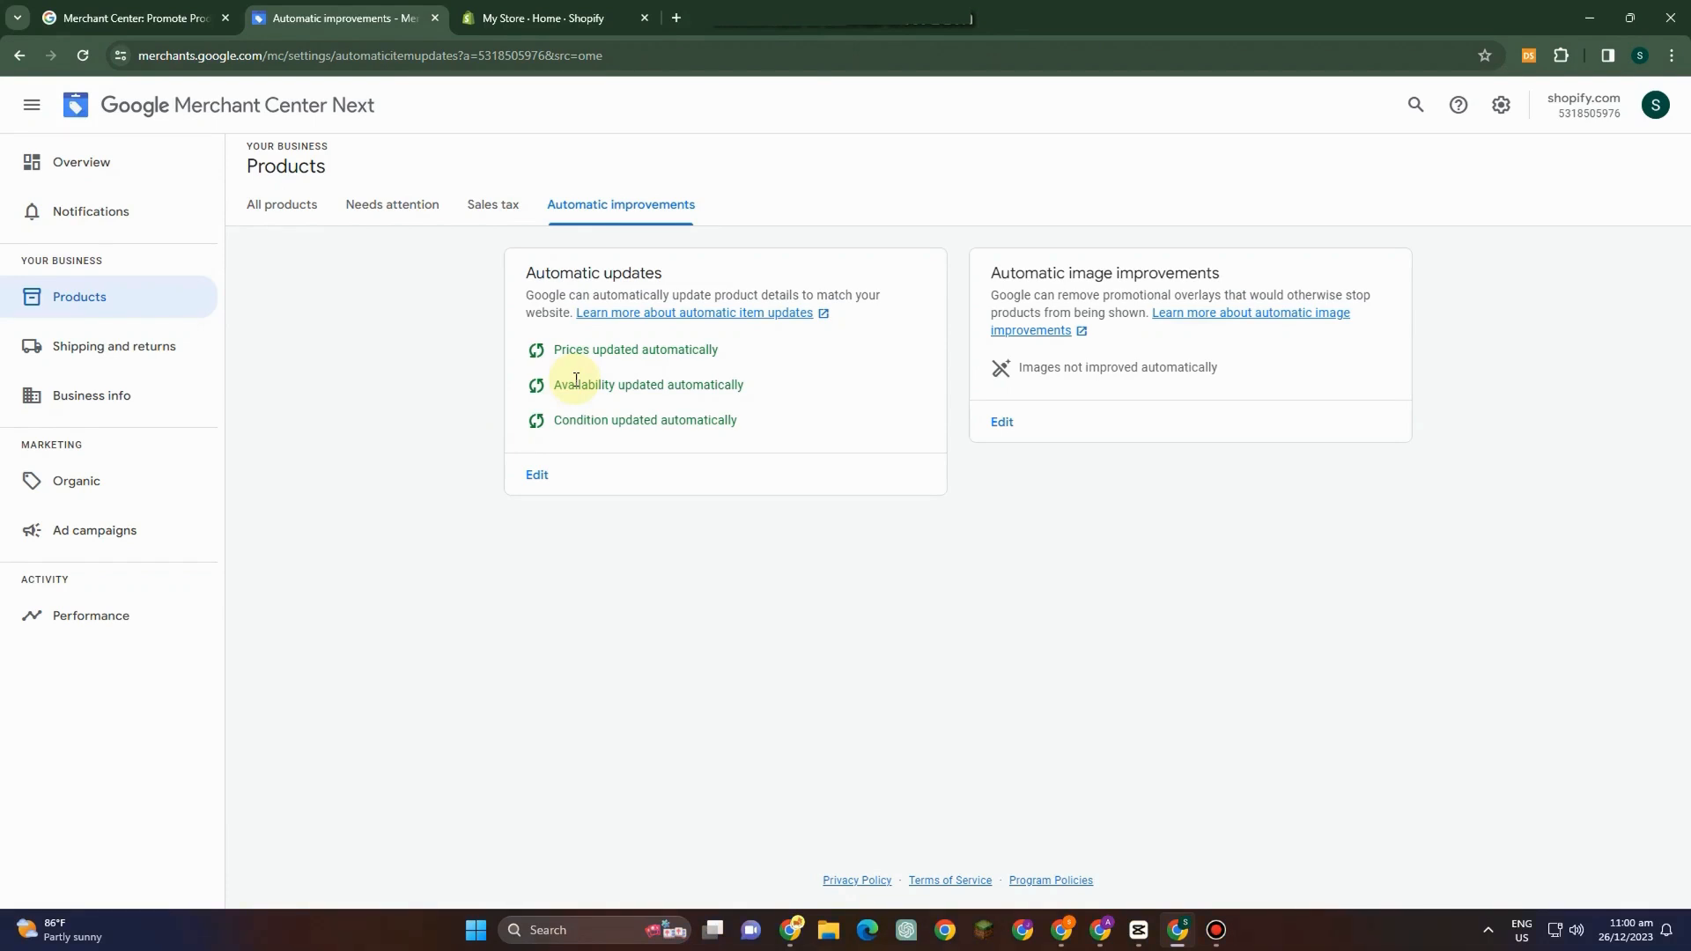
Start adding shipping information under Shipping and returns and open the country list without selecting any country.
left_click(123, 344)
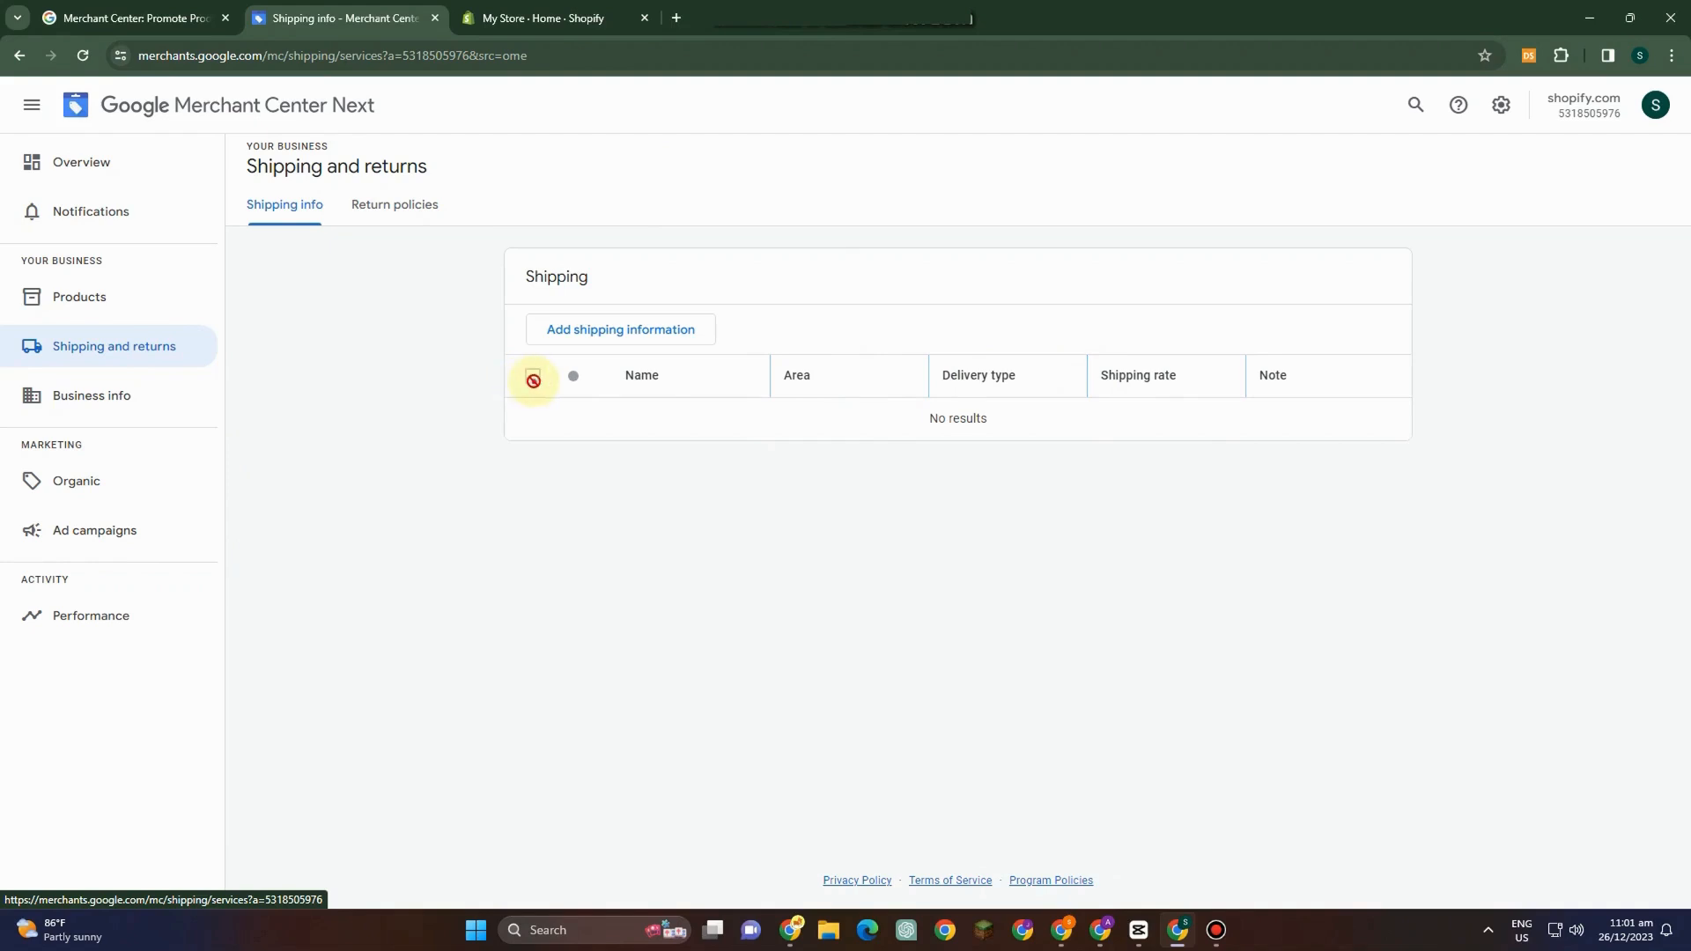
left_click(657, 333)
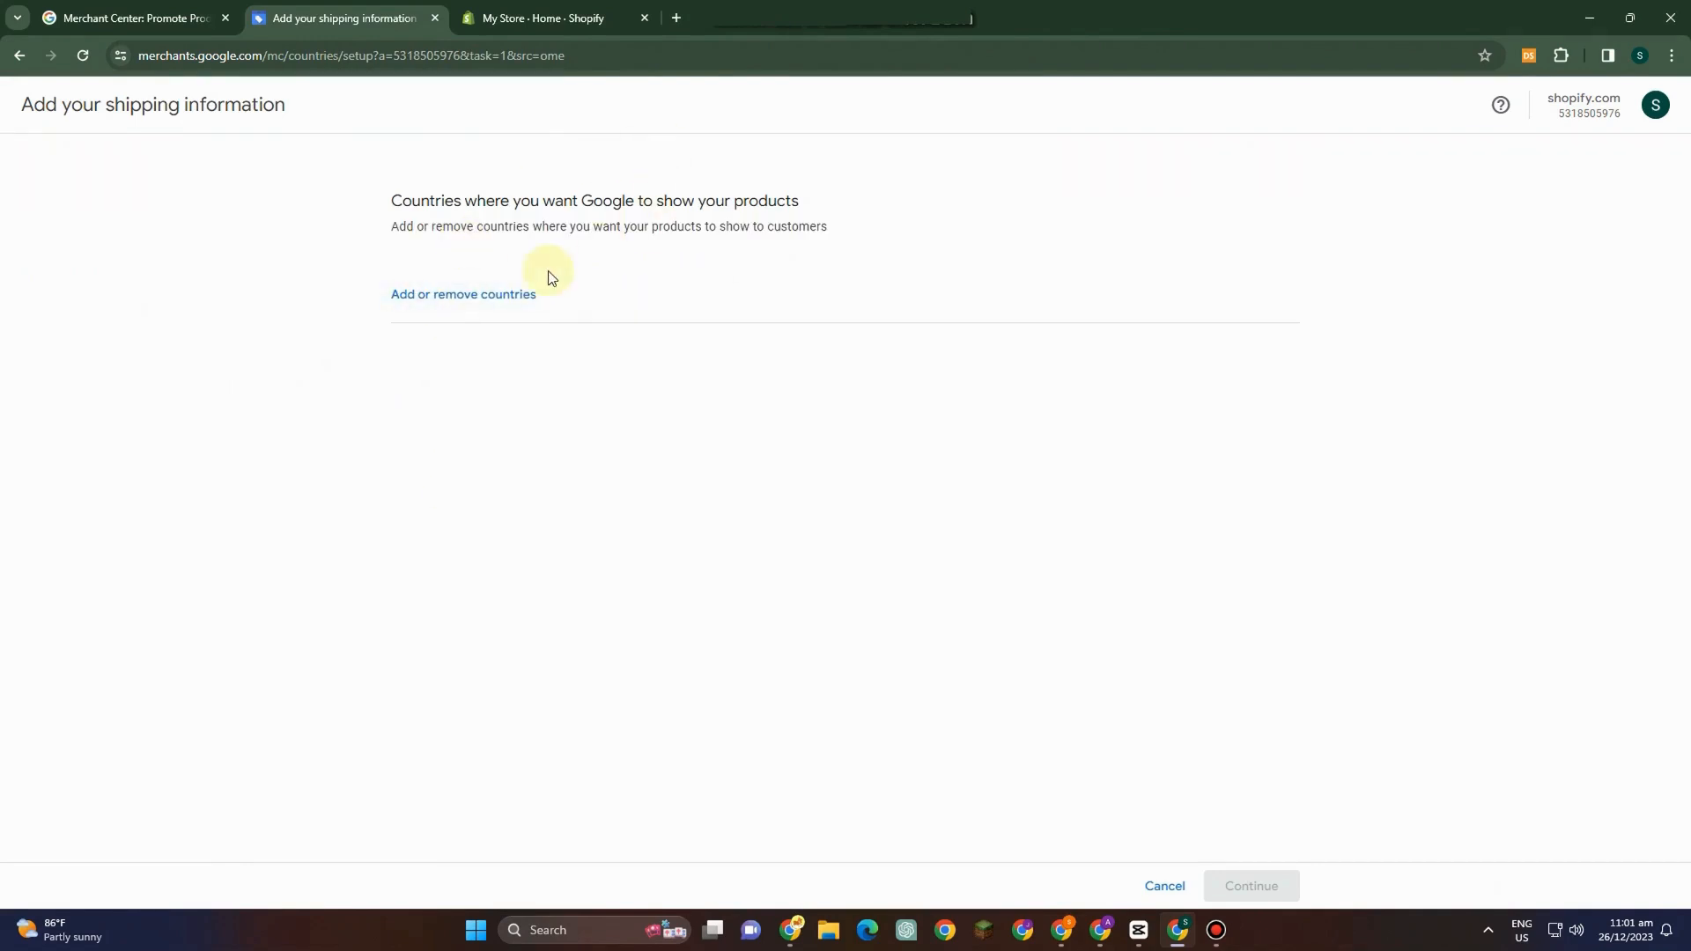
left_click(489, 296)
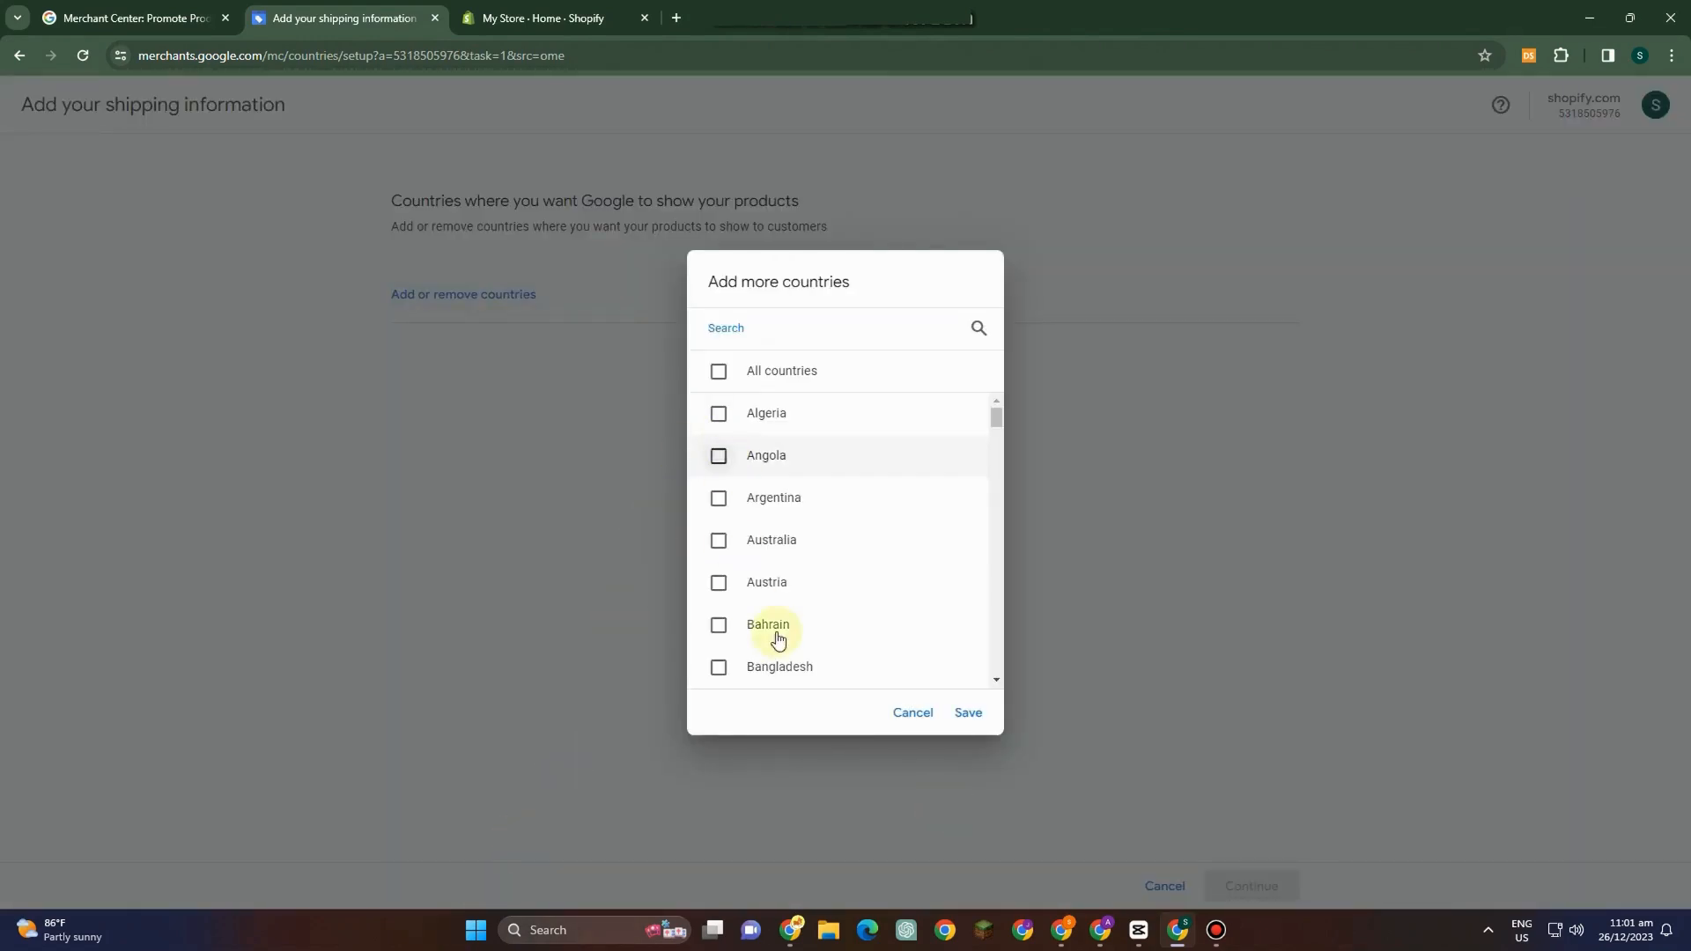
left_click(913, 713)
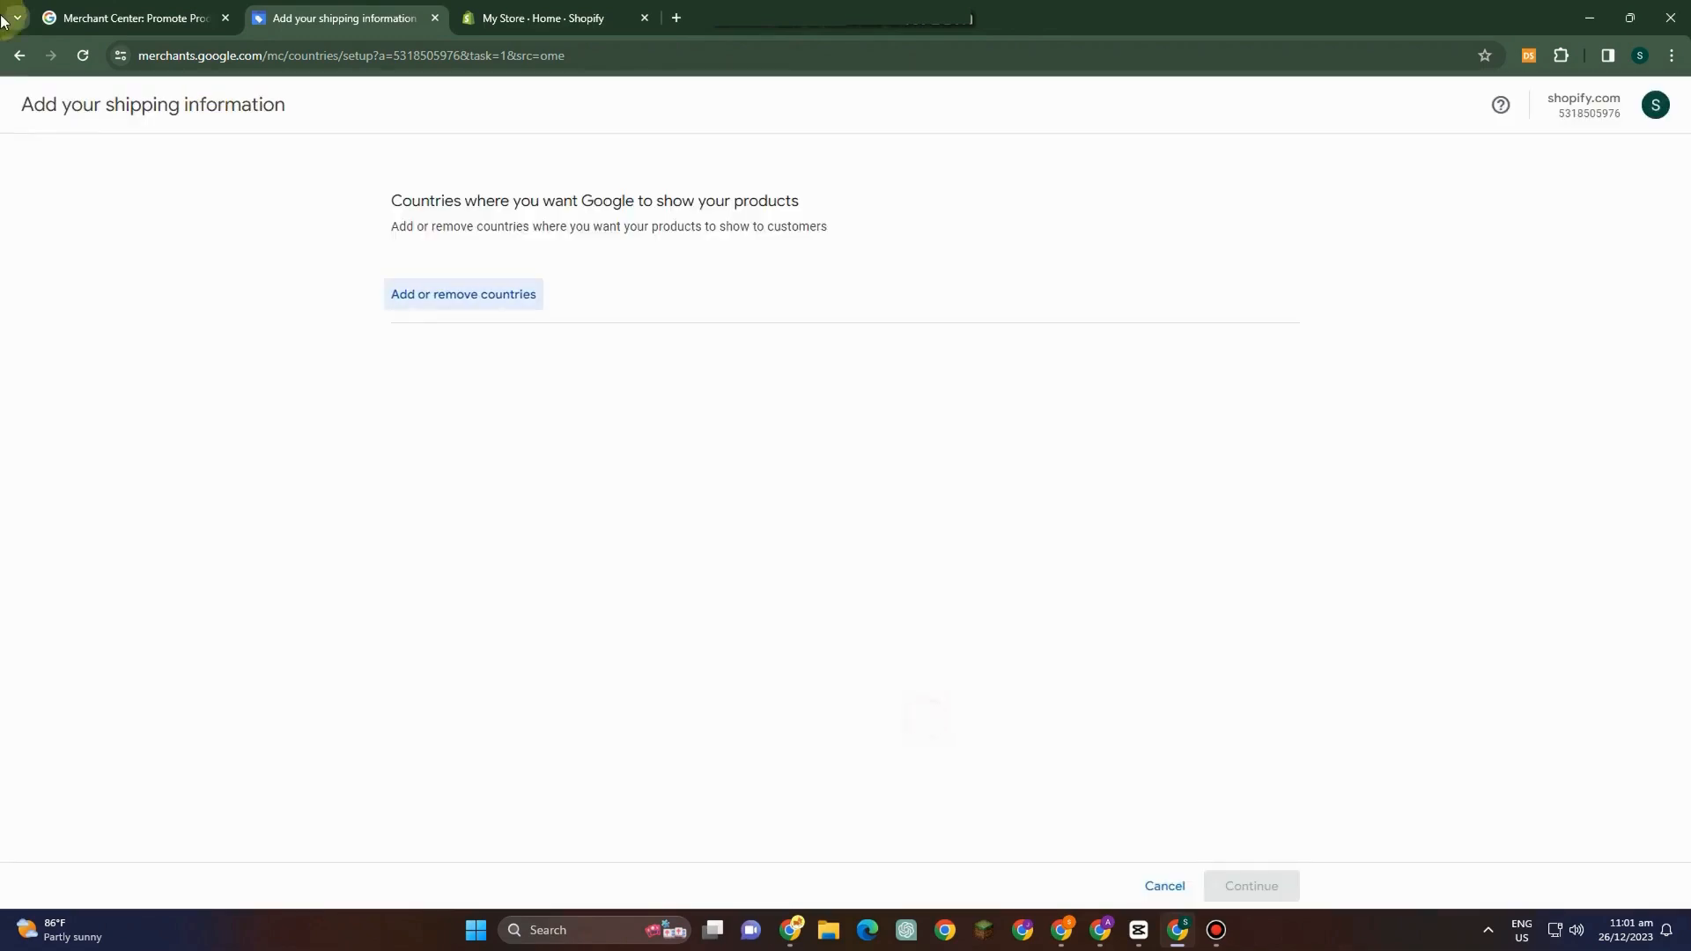
Leave the shipping information setup and open the Return policies tab under Shipping and returns.
left_click(19, 55)
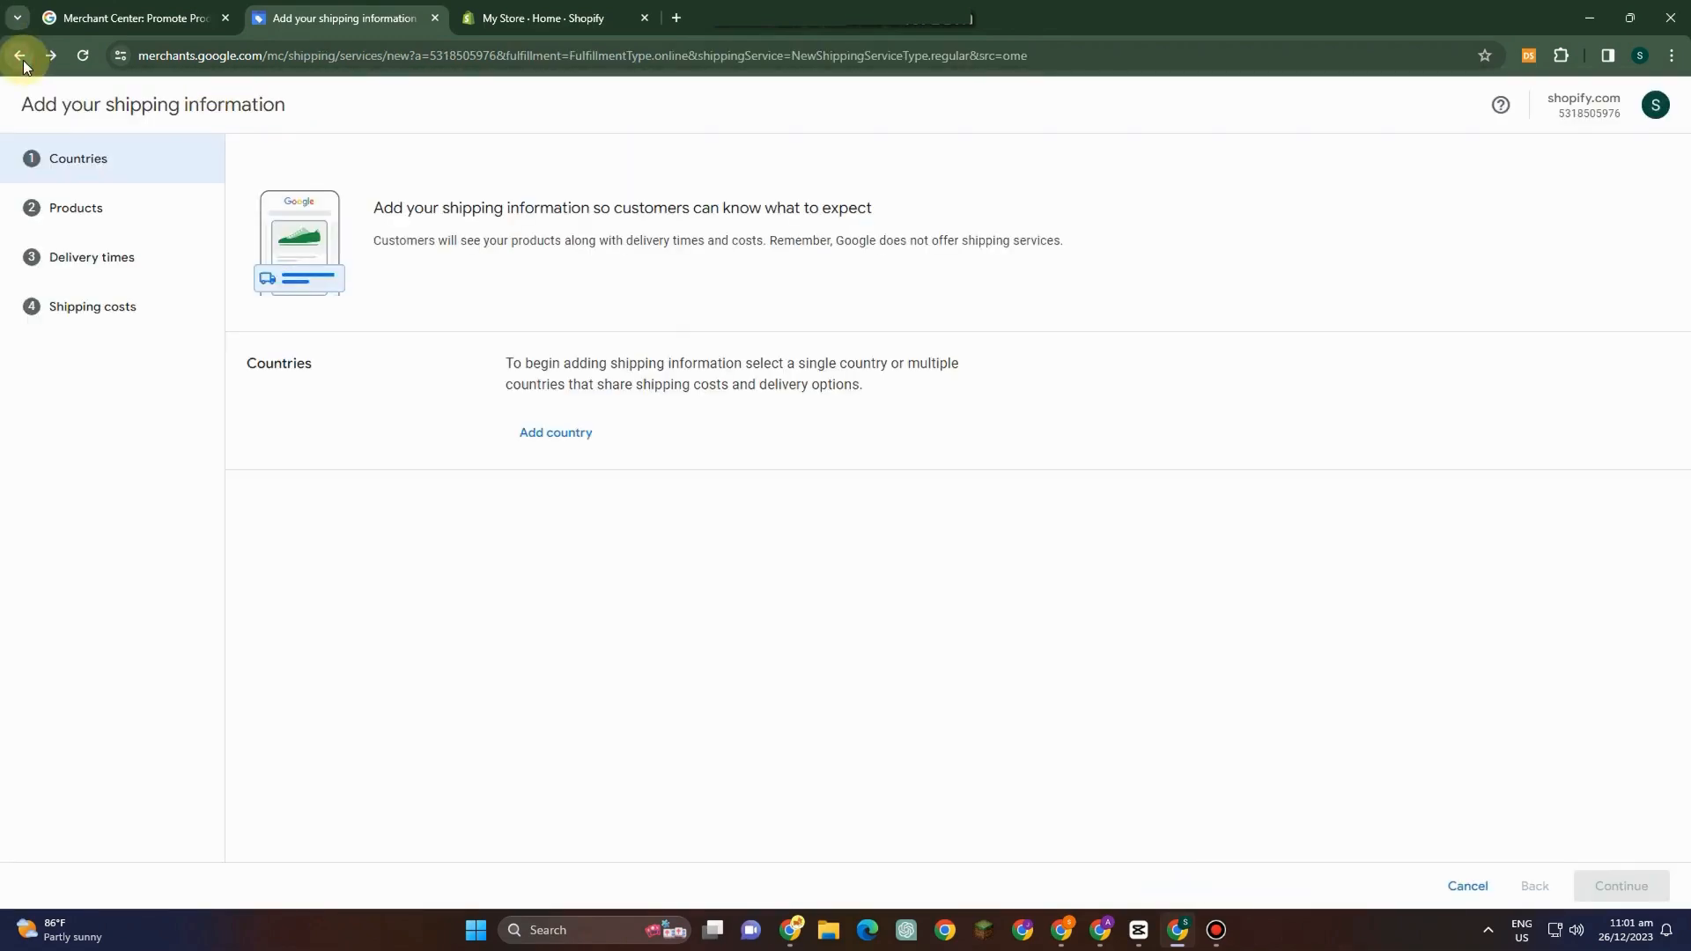
left_click(19, 55)
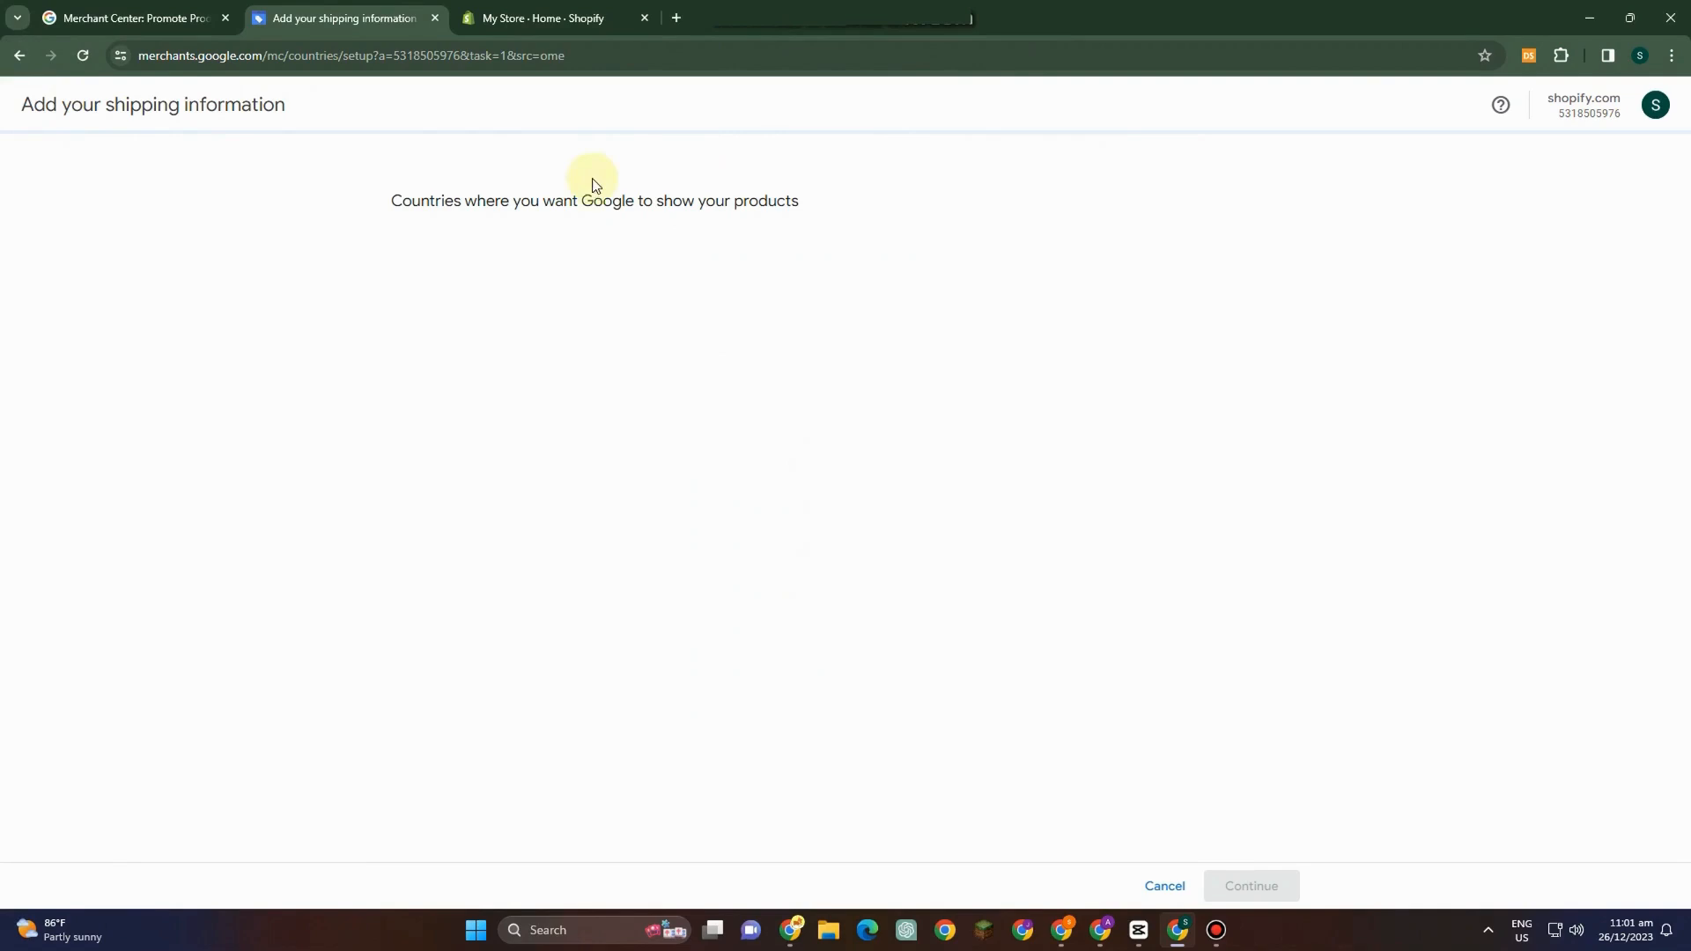
left_click(16, 58)
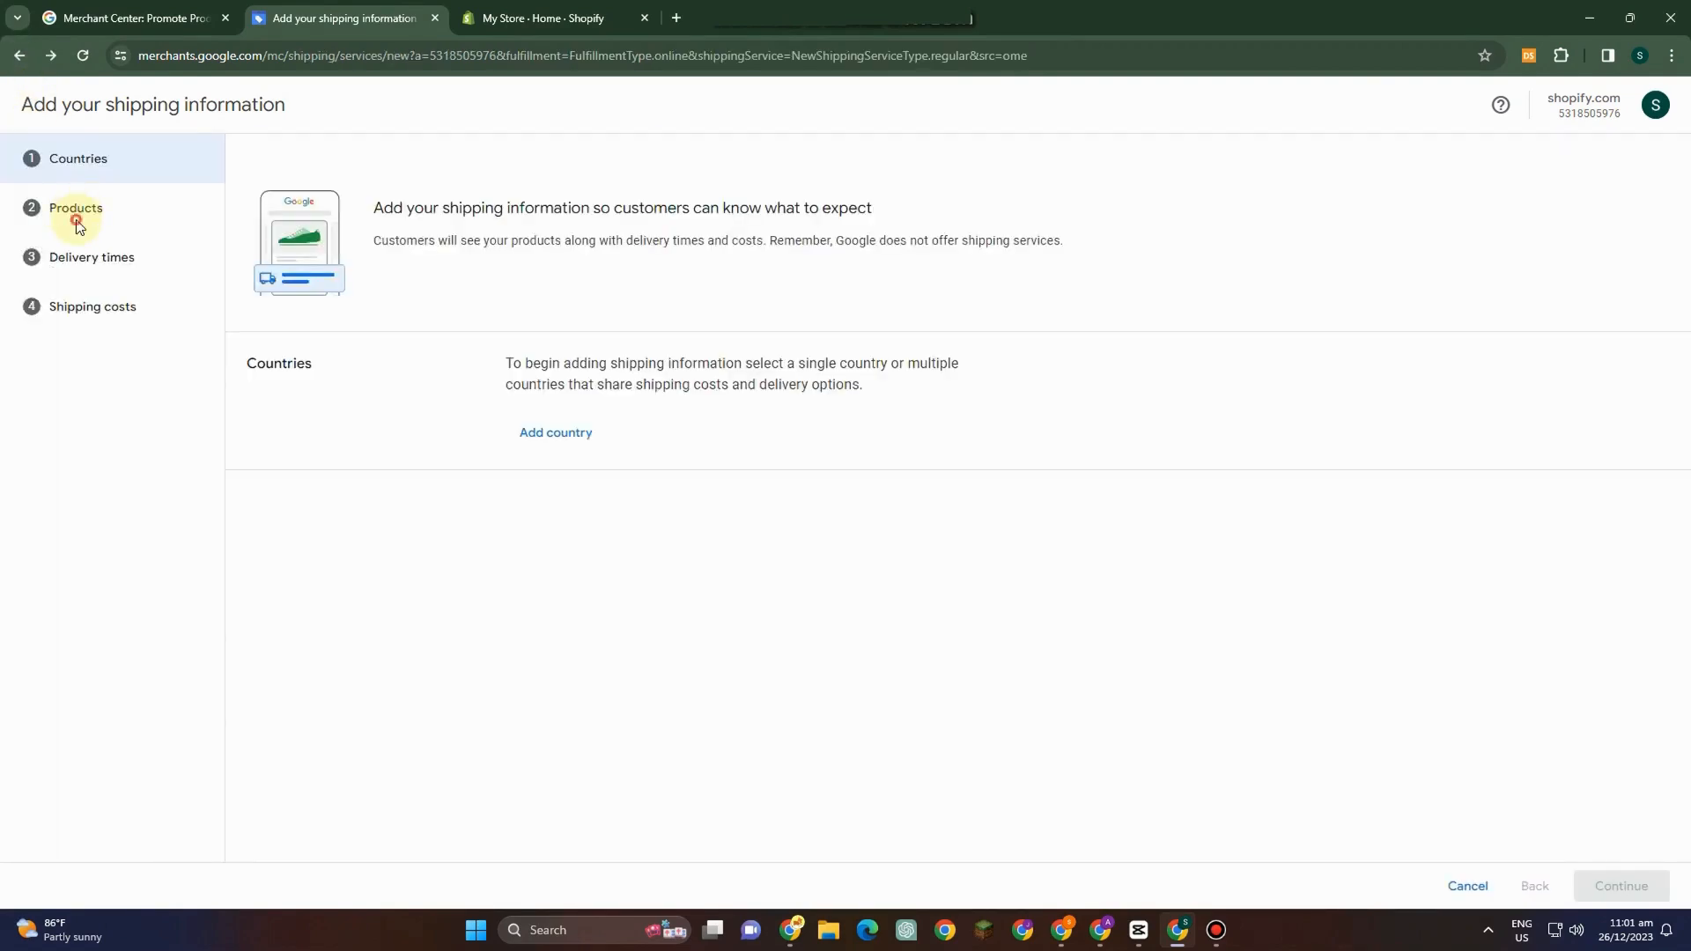
left_click(76, 211)
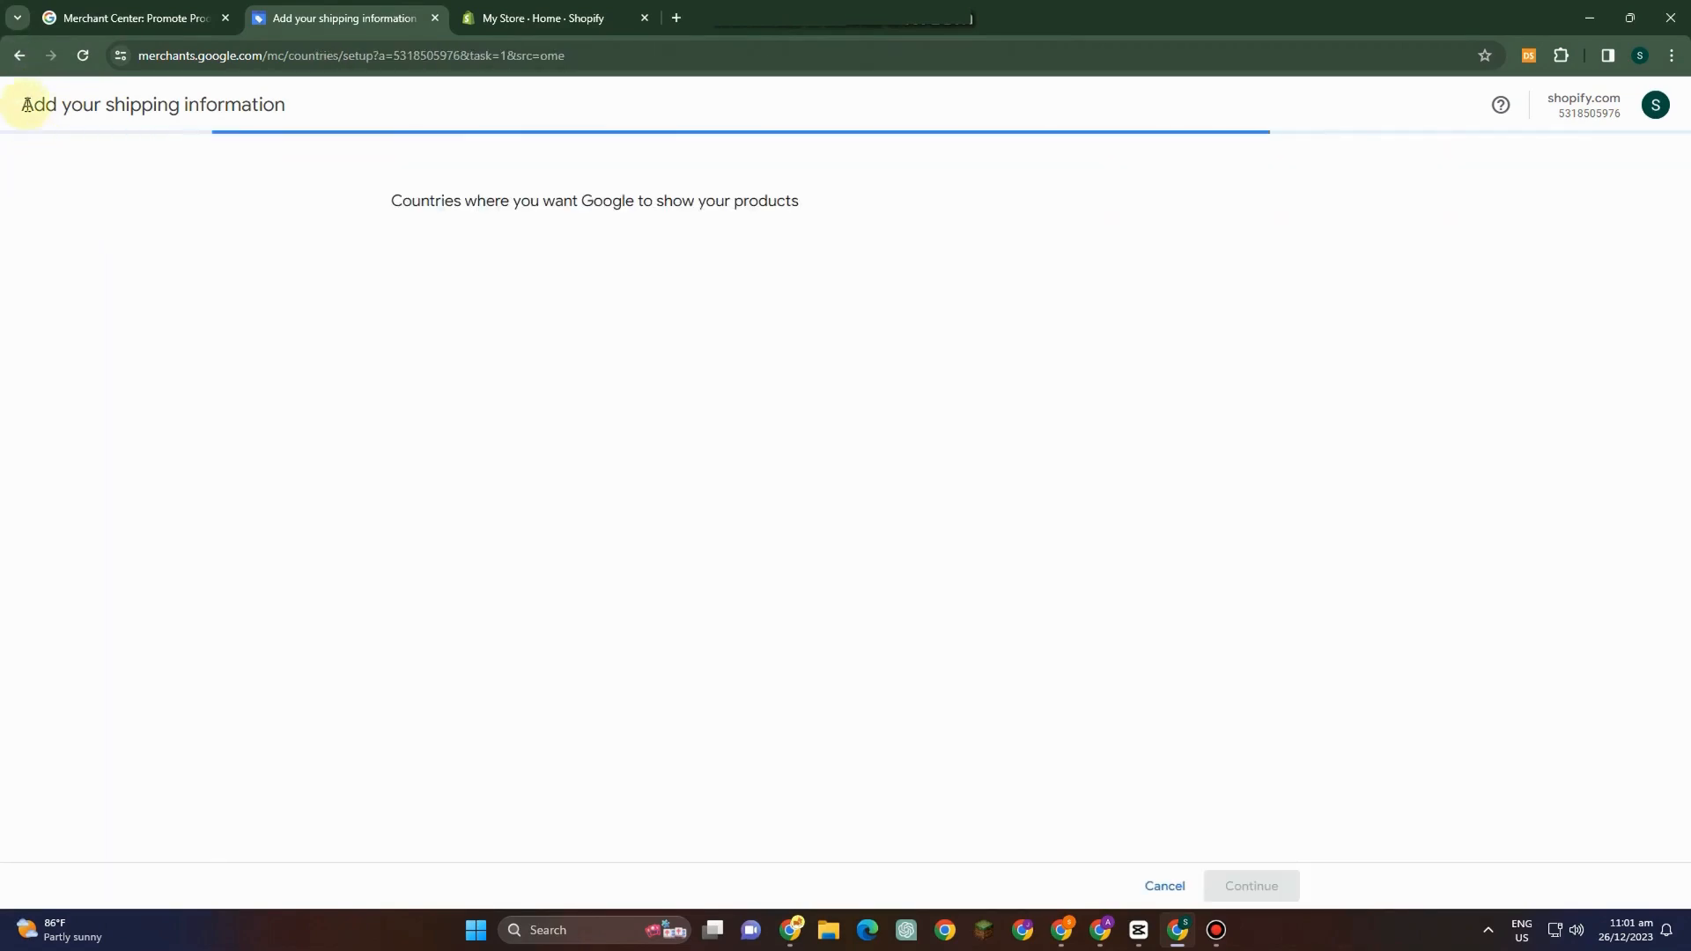
left_click(16, 57)
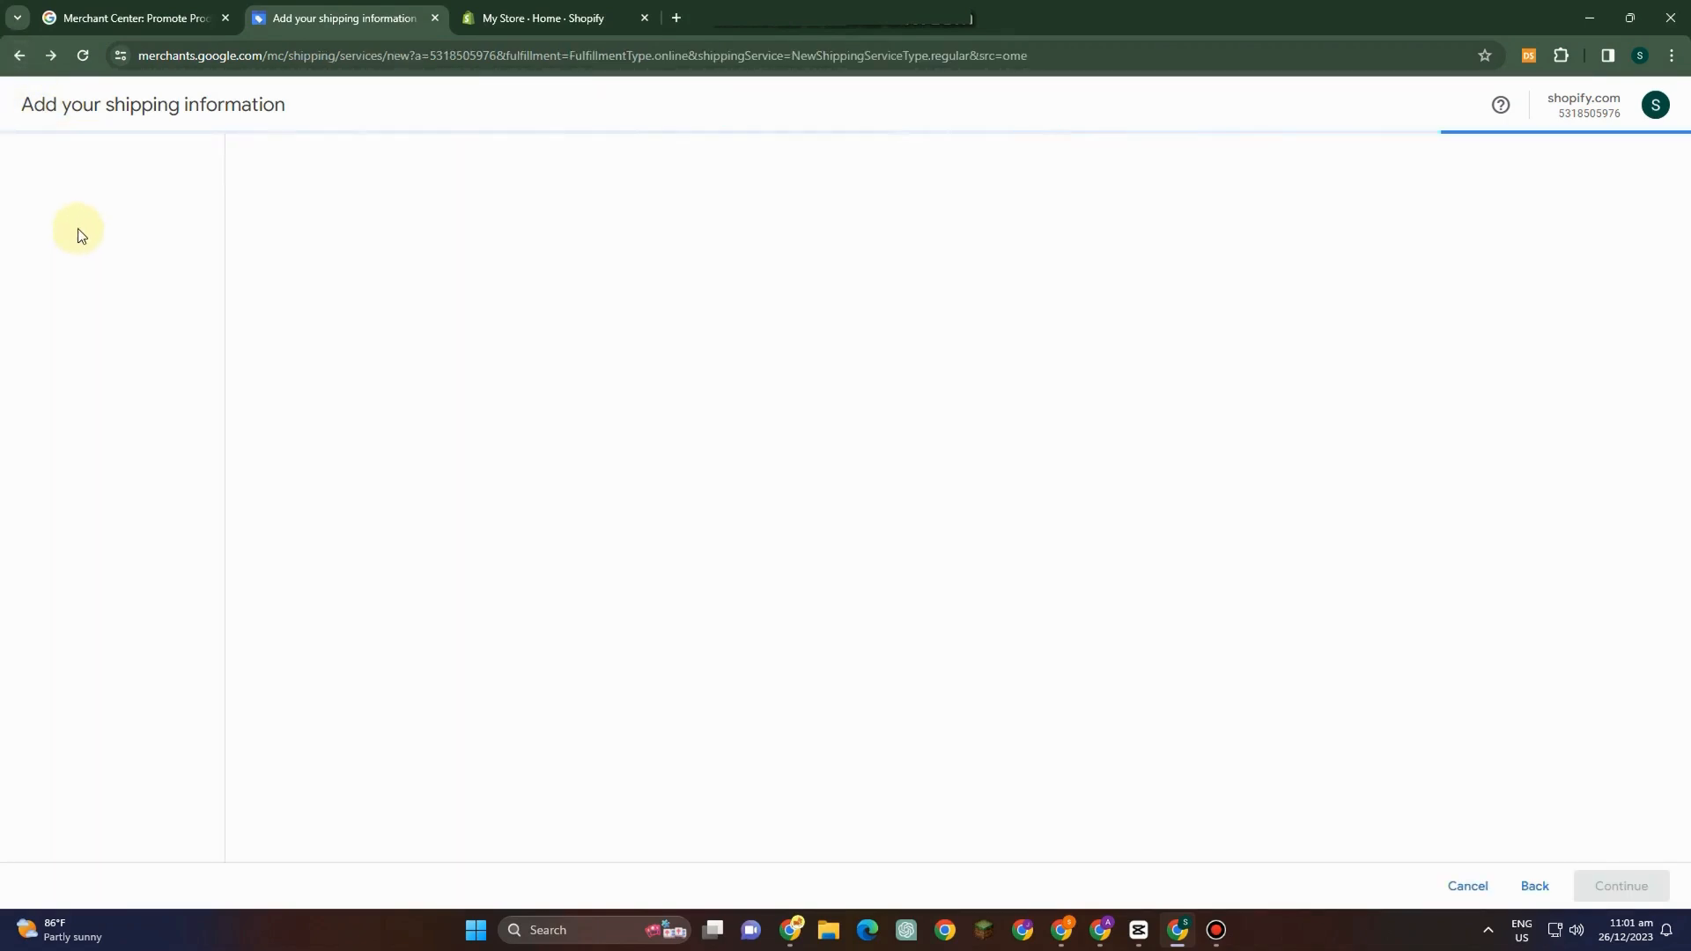
left_click(16, 55)
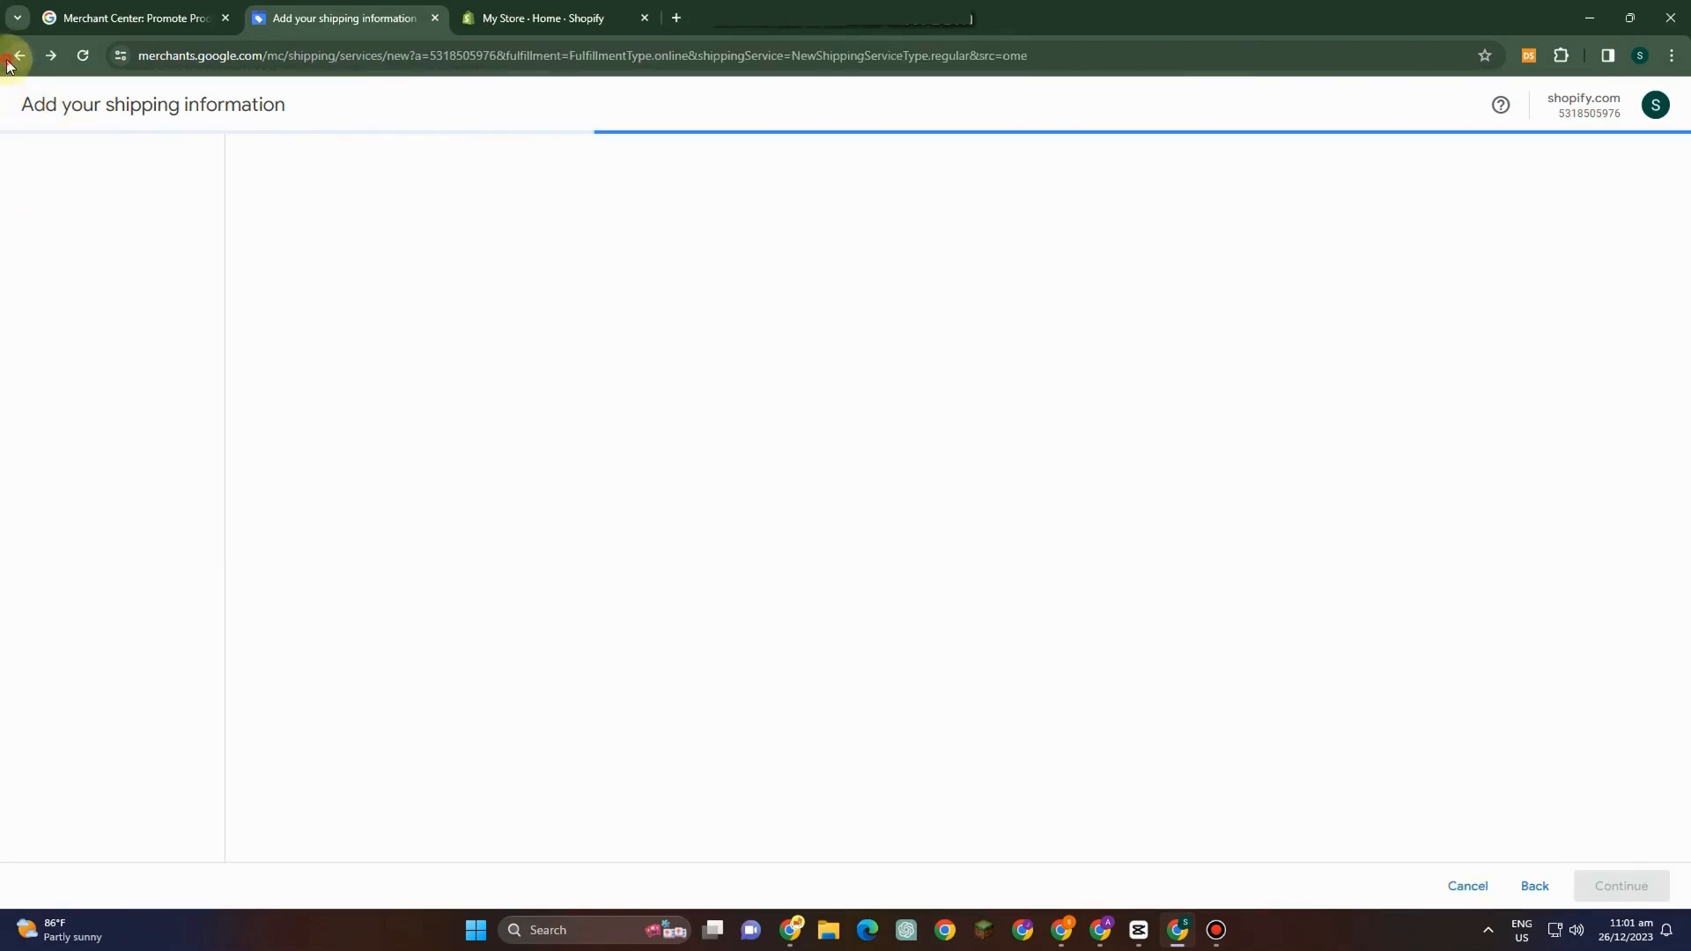
left_click(370, 204)
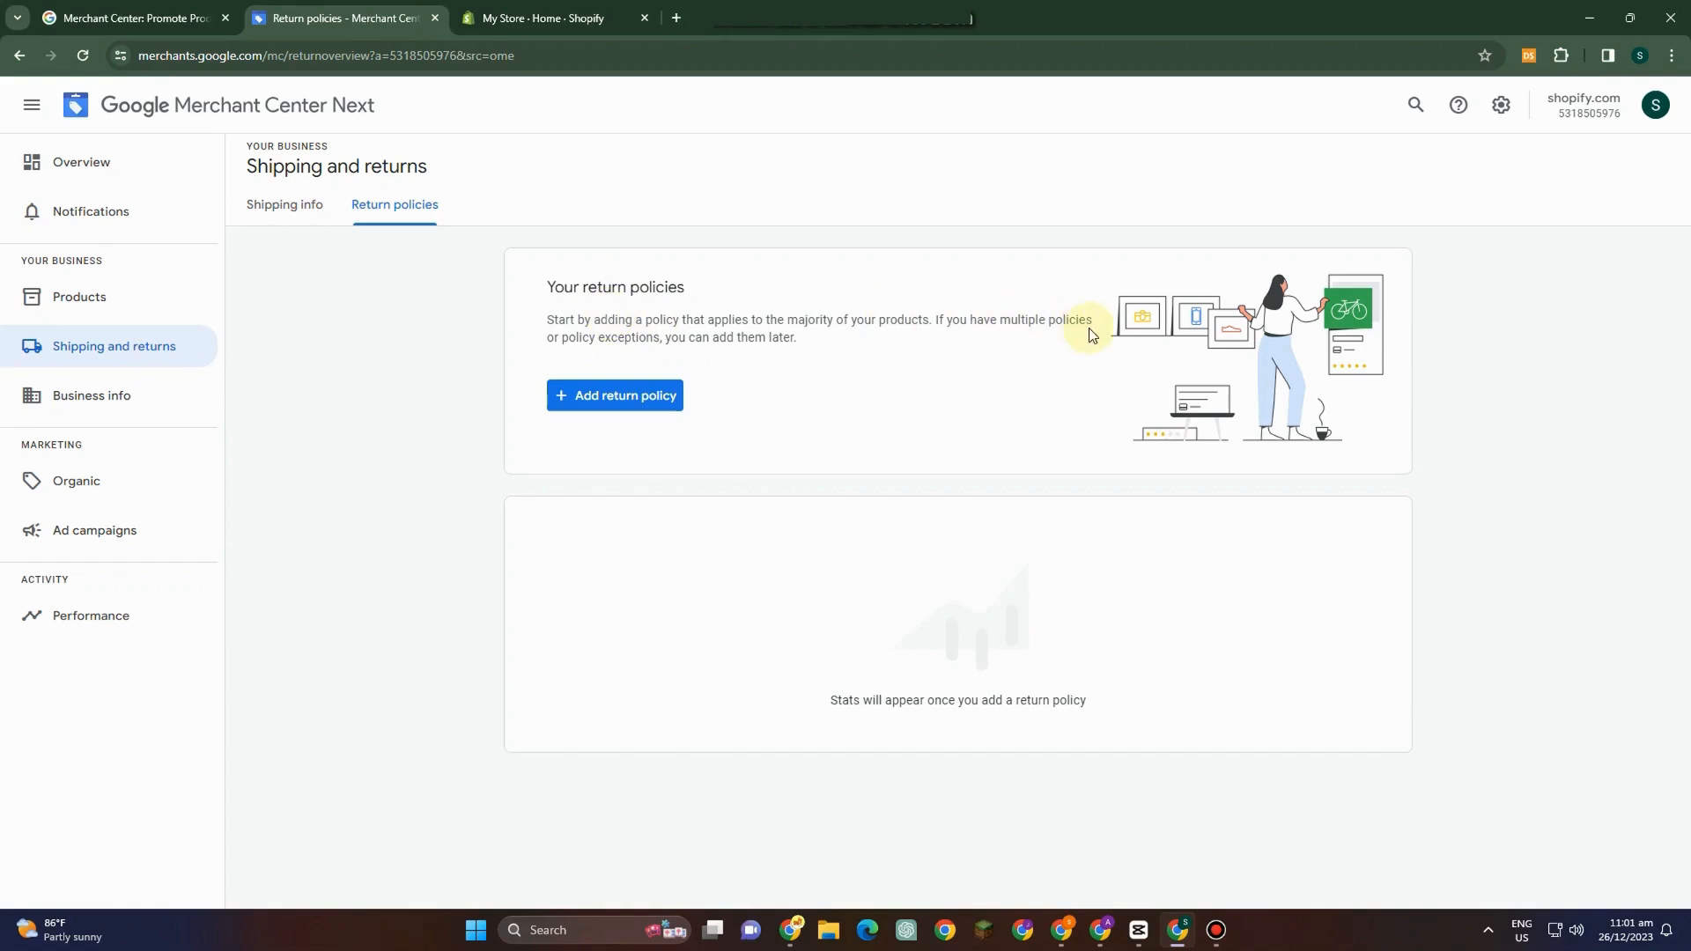
Open Business info and open the online store confirmation page in a new tab.
left_click(95, 396)
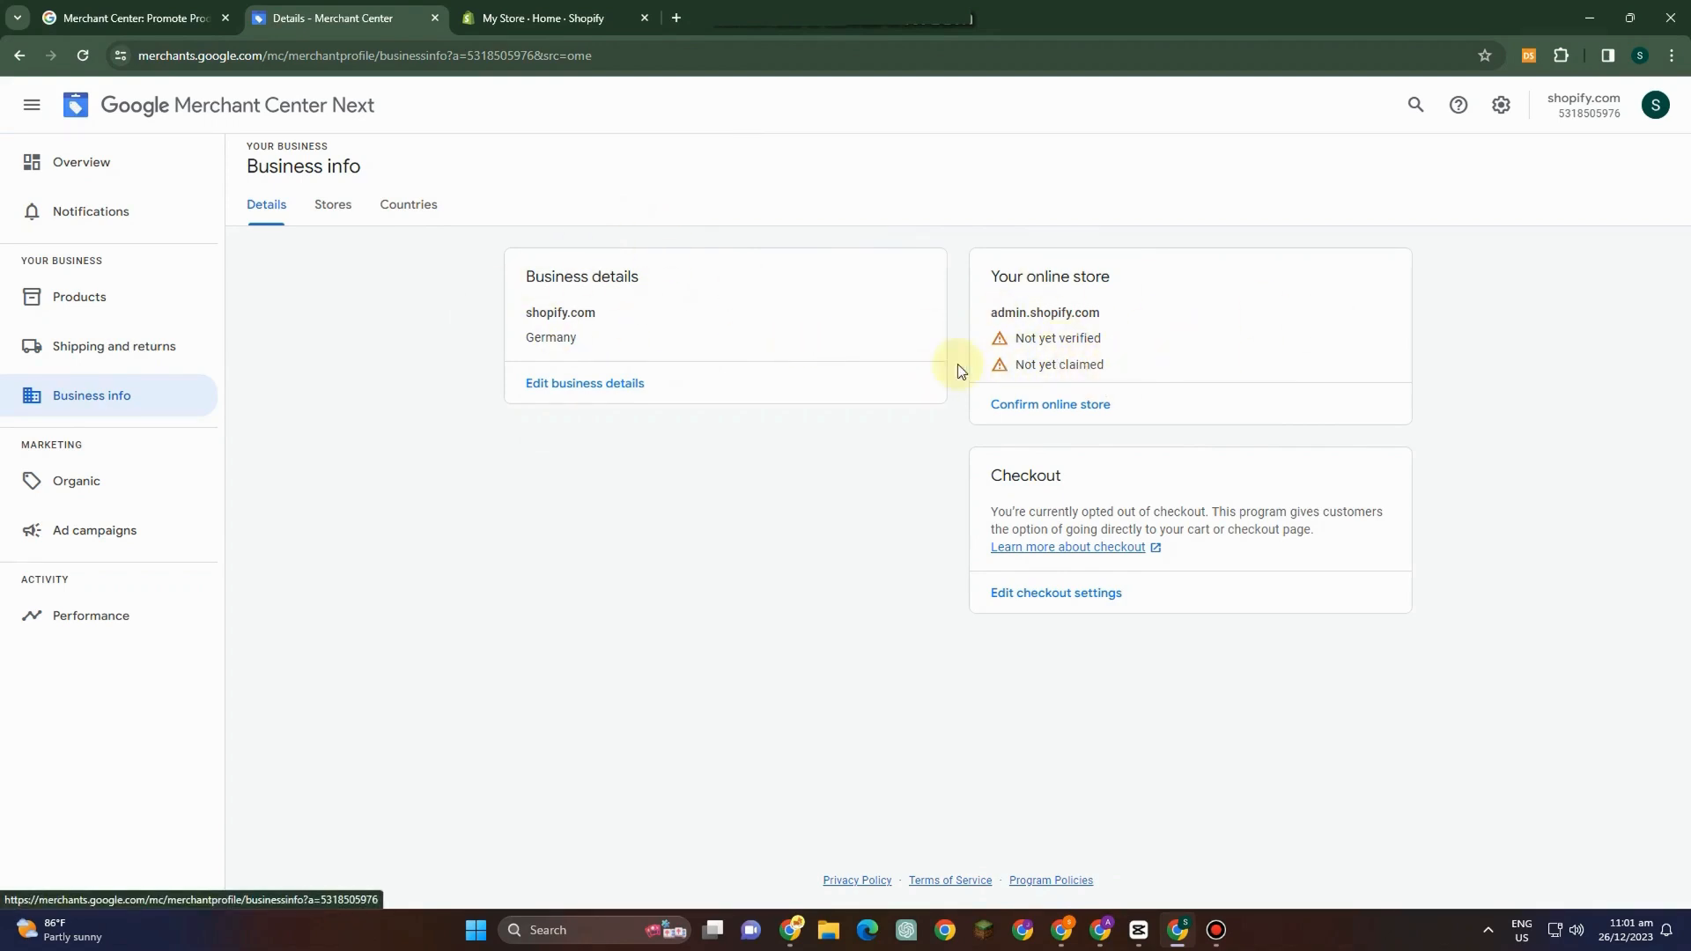
right_click(1072, 403)
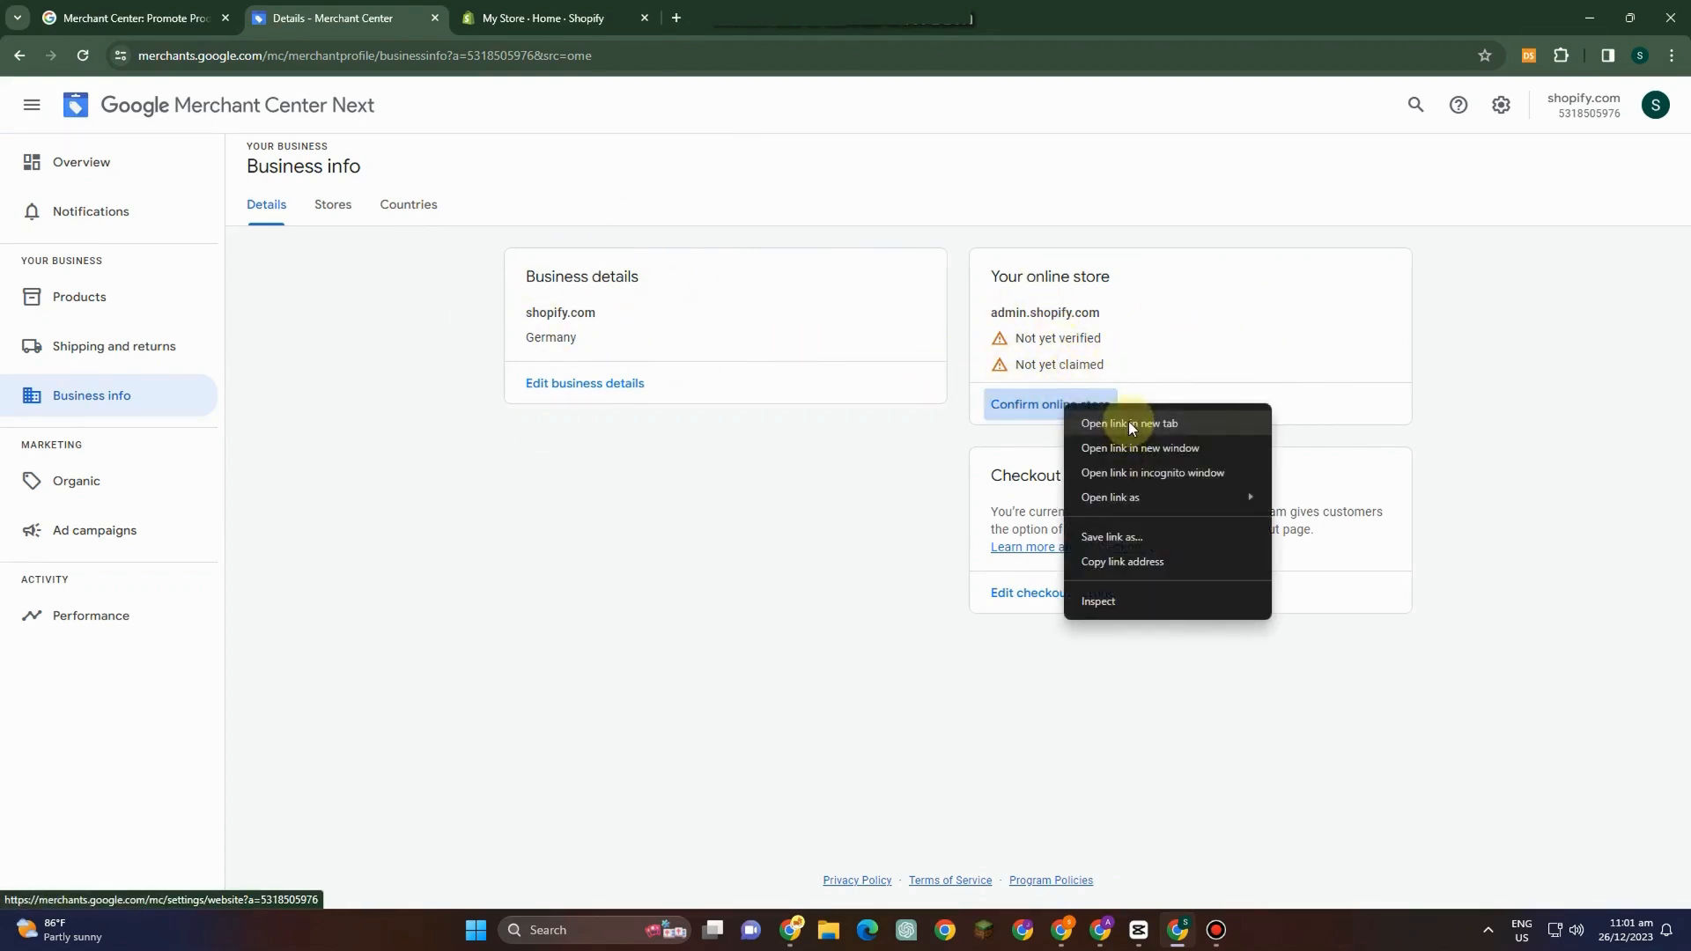
left_click(1128, 422)
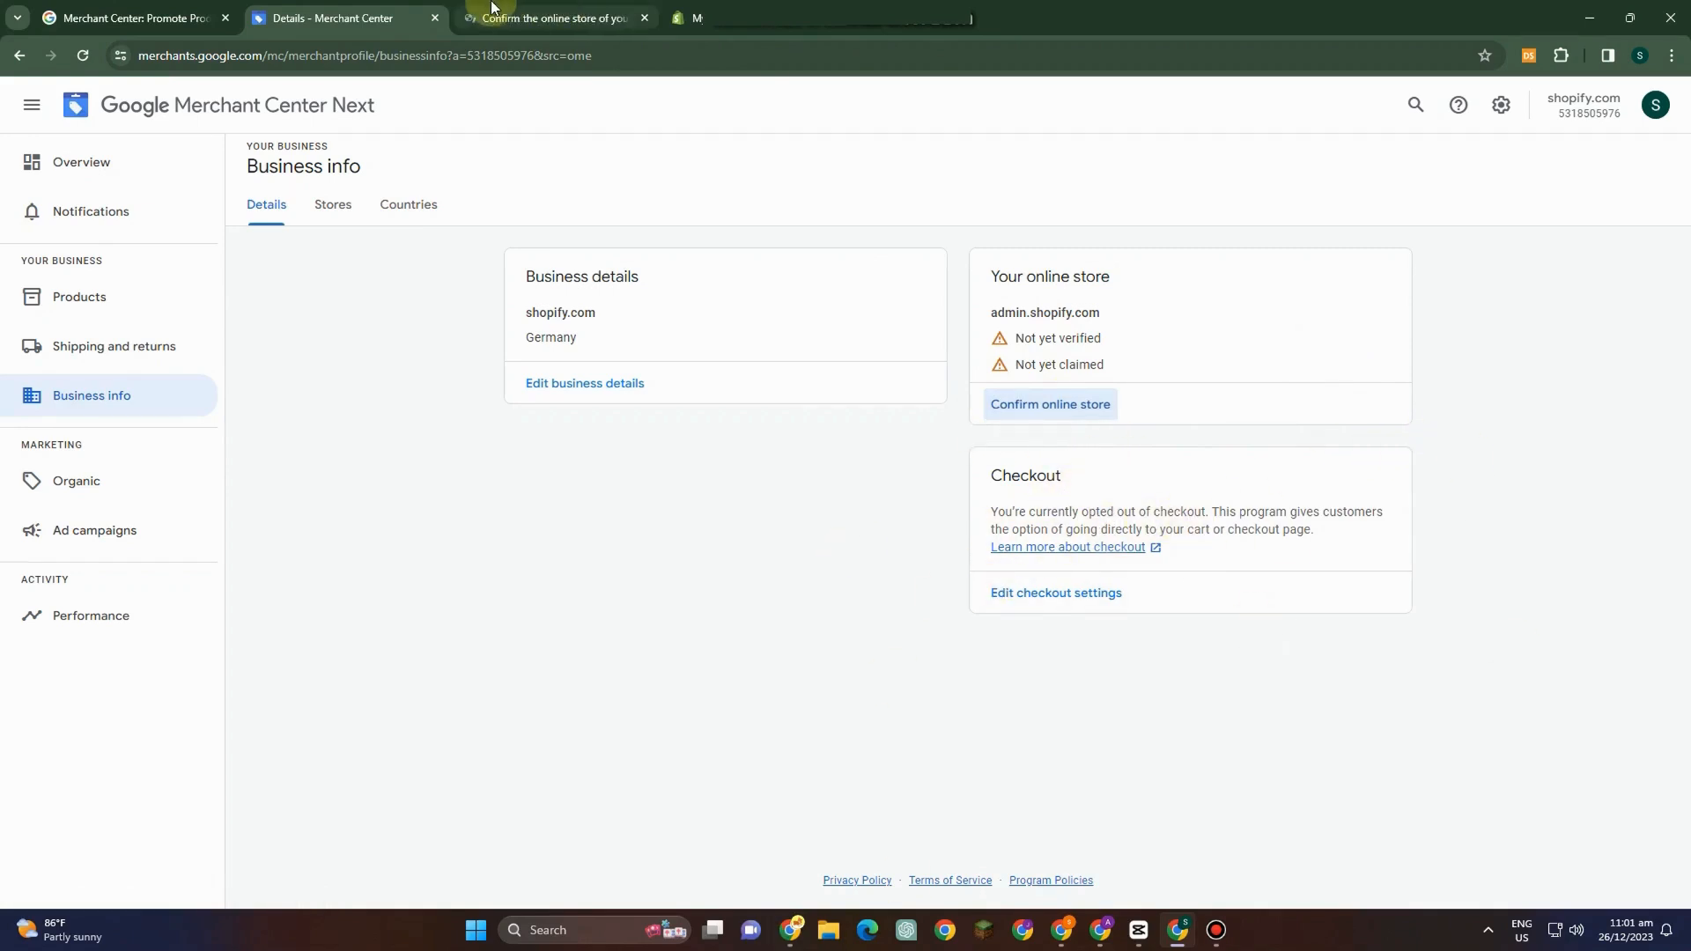
left_click(572, 20)
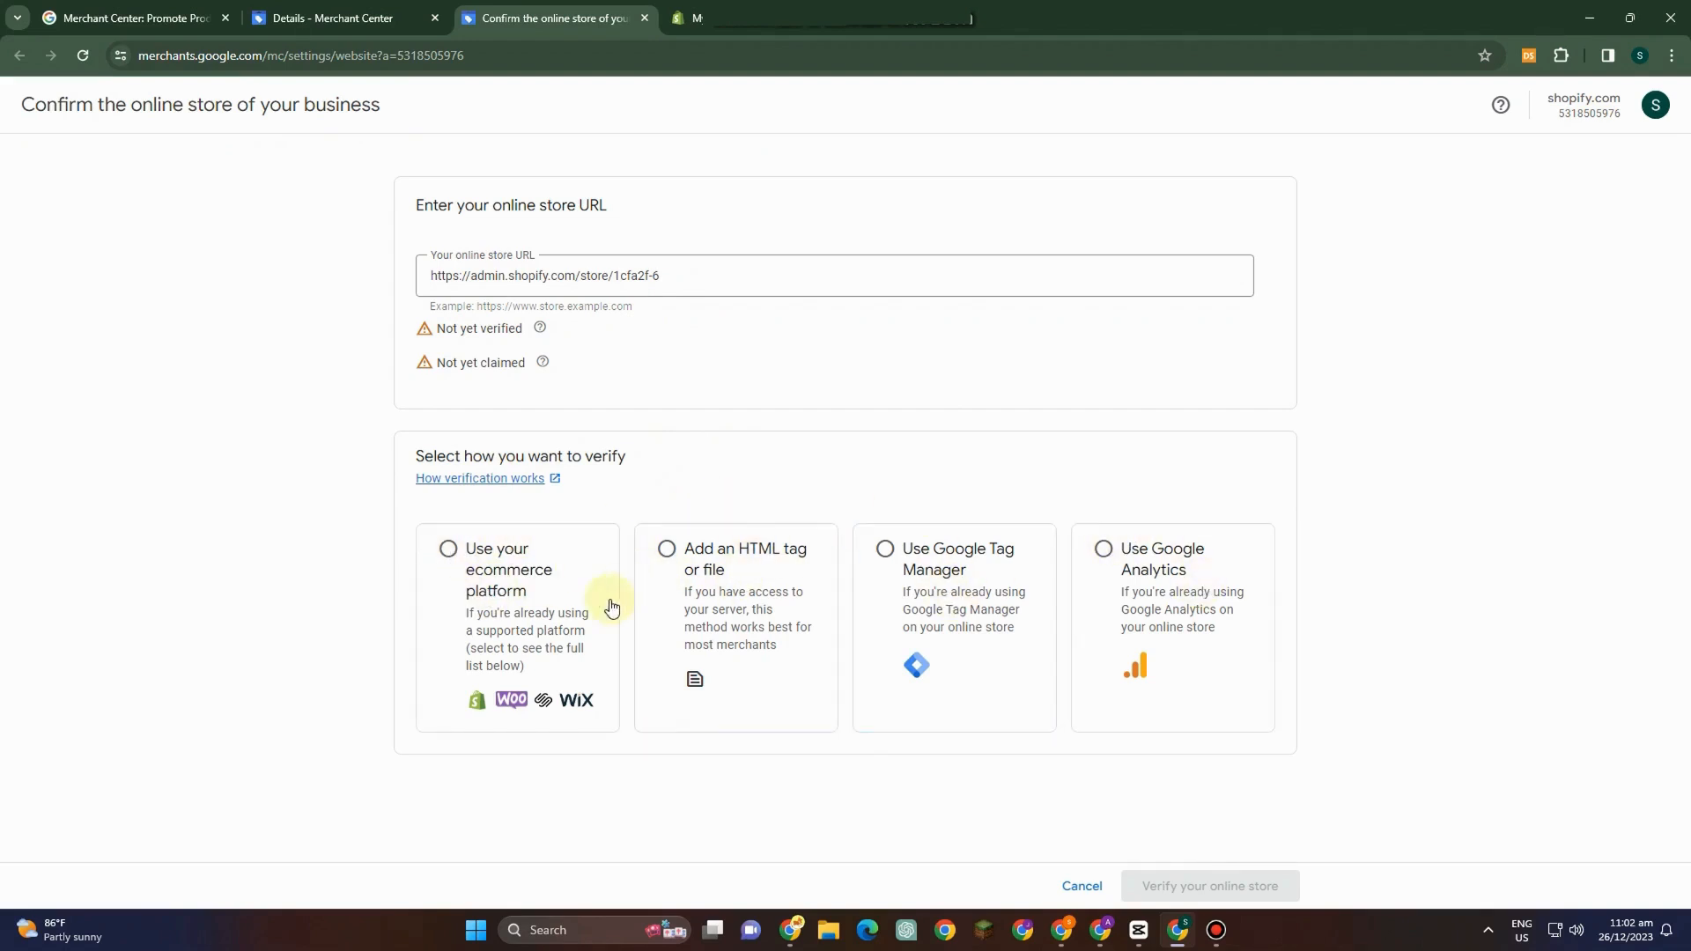
Choose to verify through your ecommerce platform and expand the Shopify verification instructions.
left_click(439, 560)
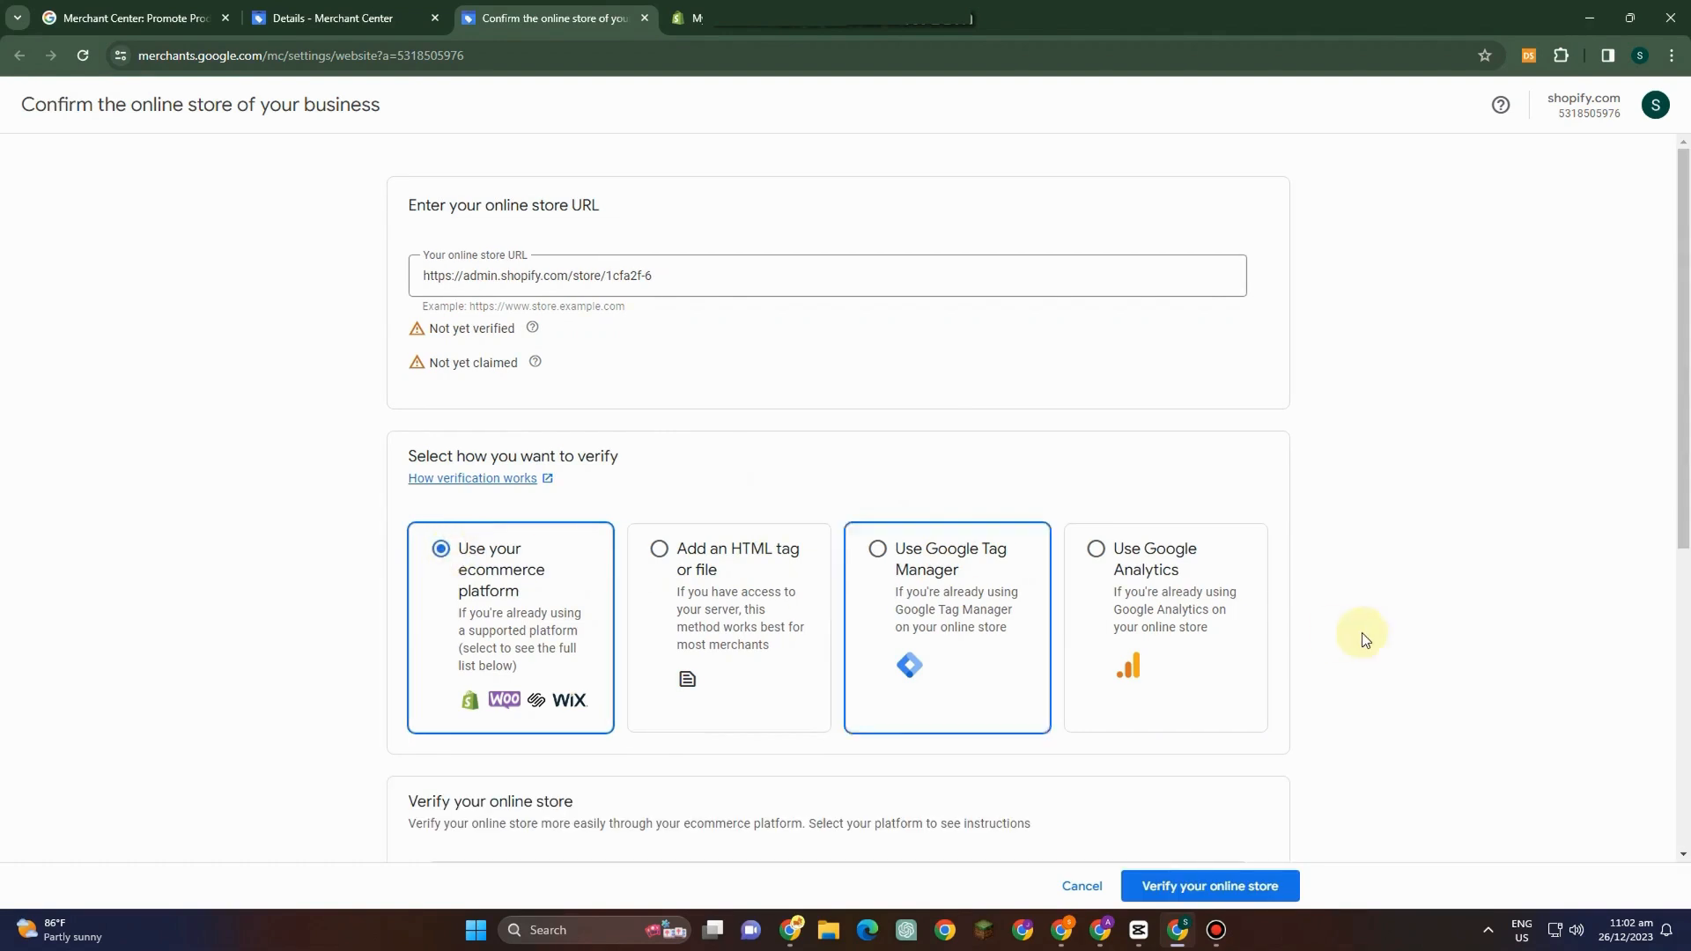
scroll(1365, 636, "down", 2)
scroll(1371, 634, "down", 2)
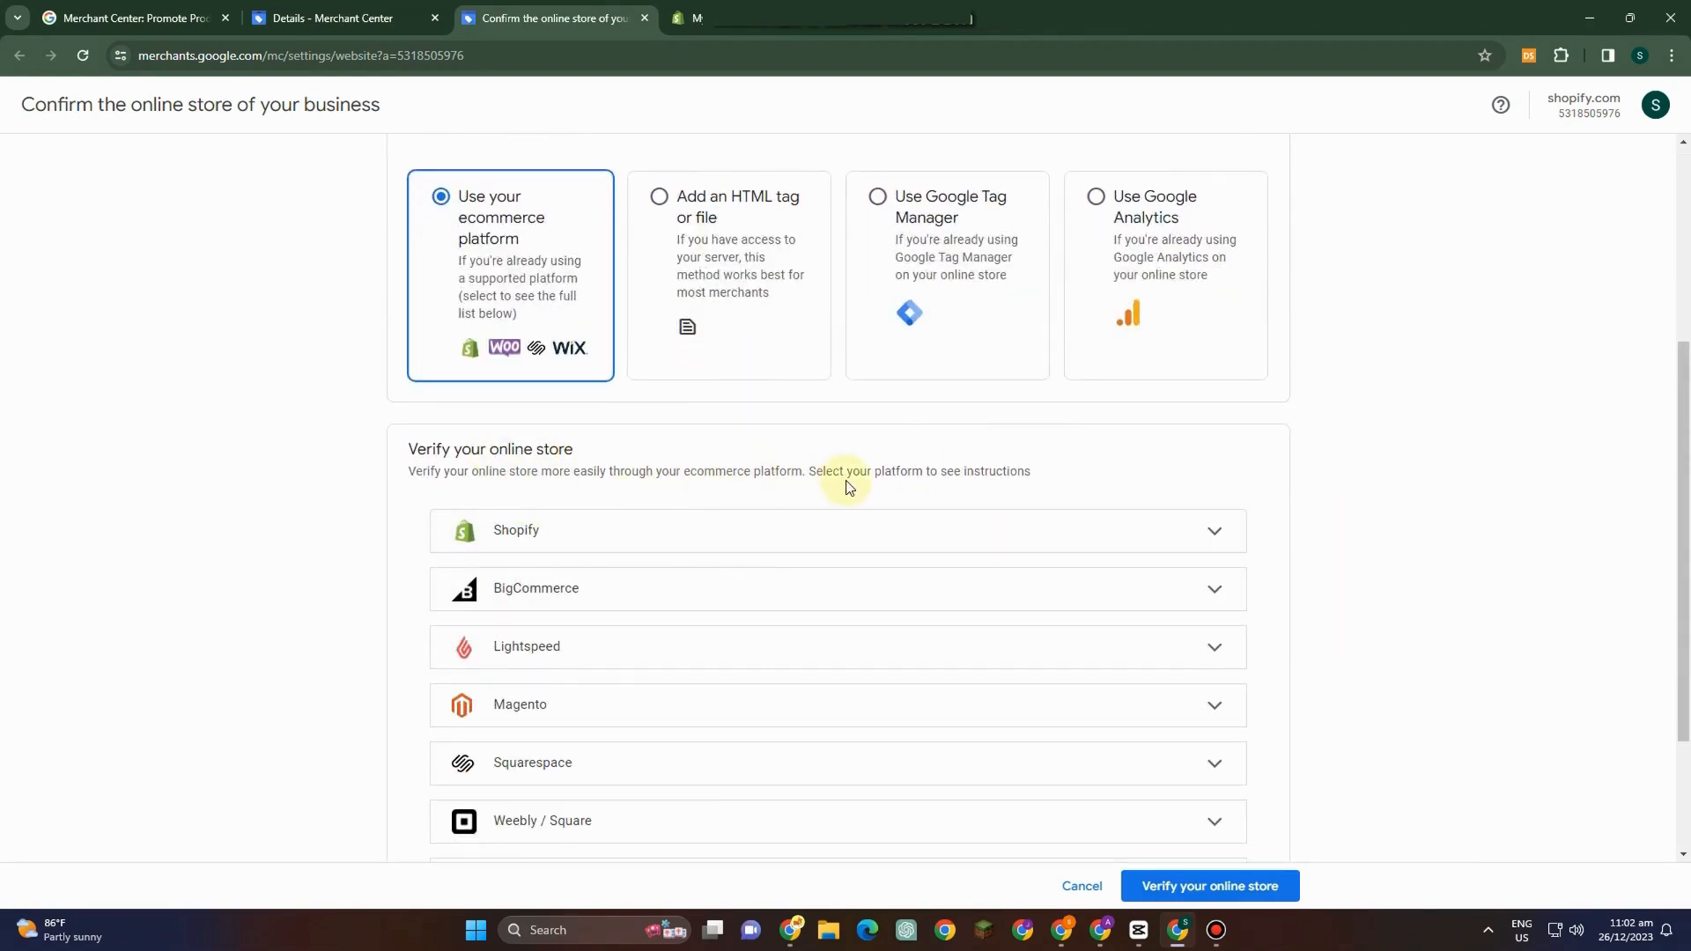
left_click(995, 532)
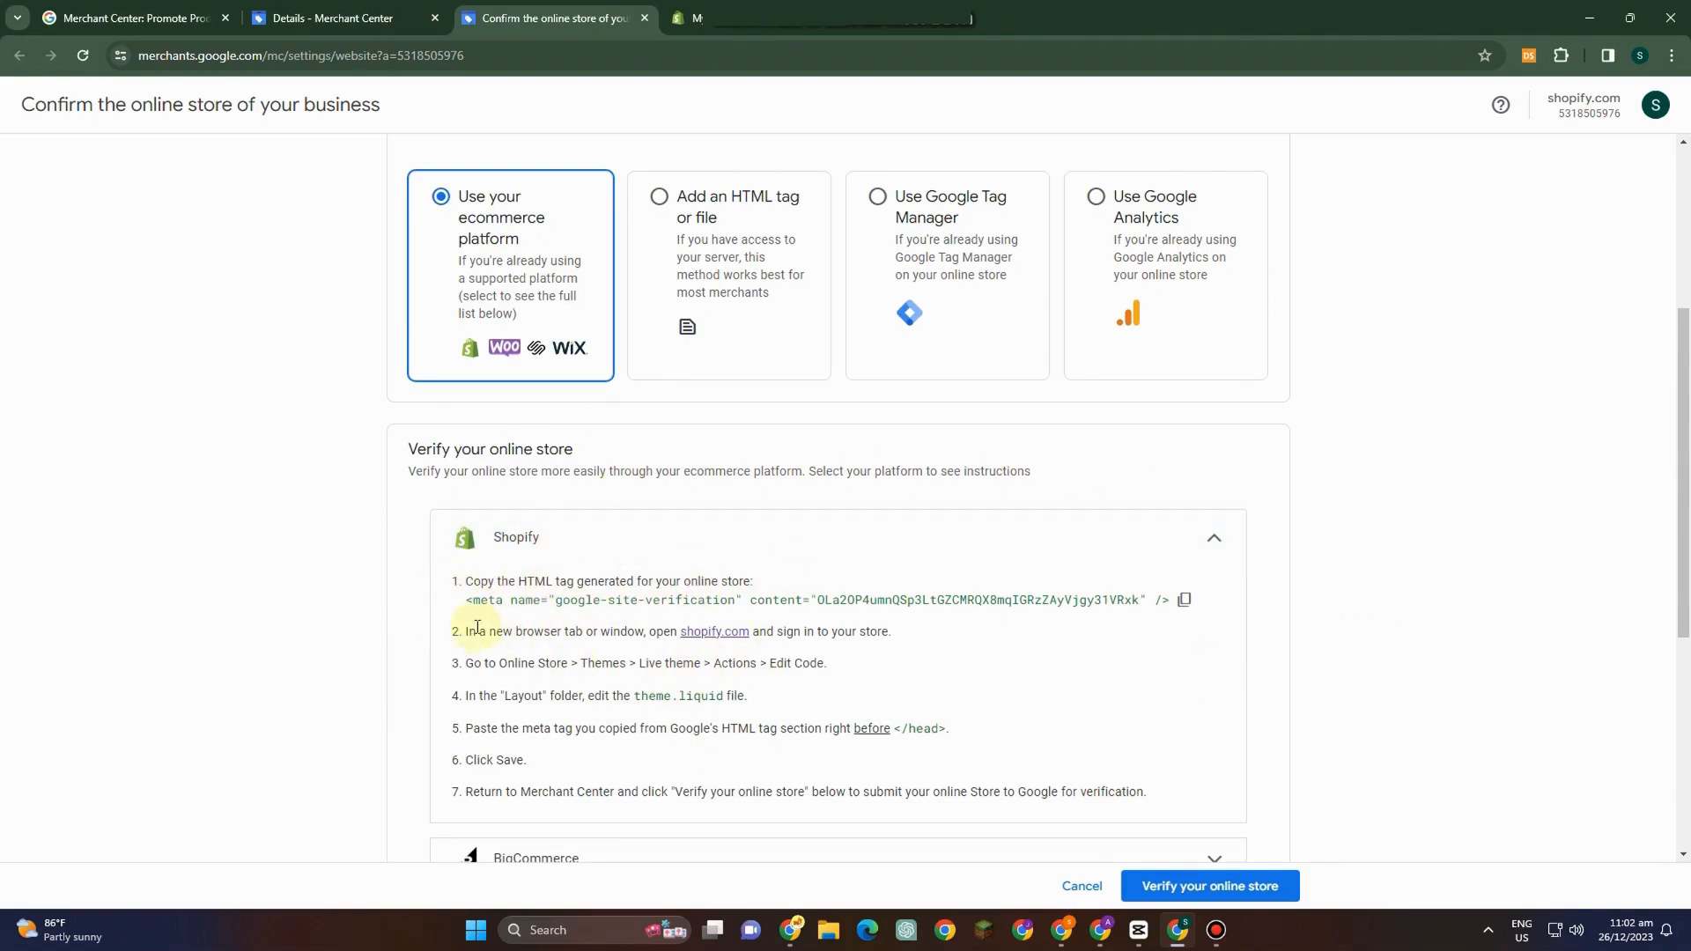
Open shopify.com in a new tab and copy the Google site verification HTML tag.
right_click(722, 640)
left_click(797, 393)
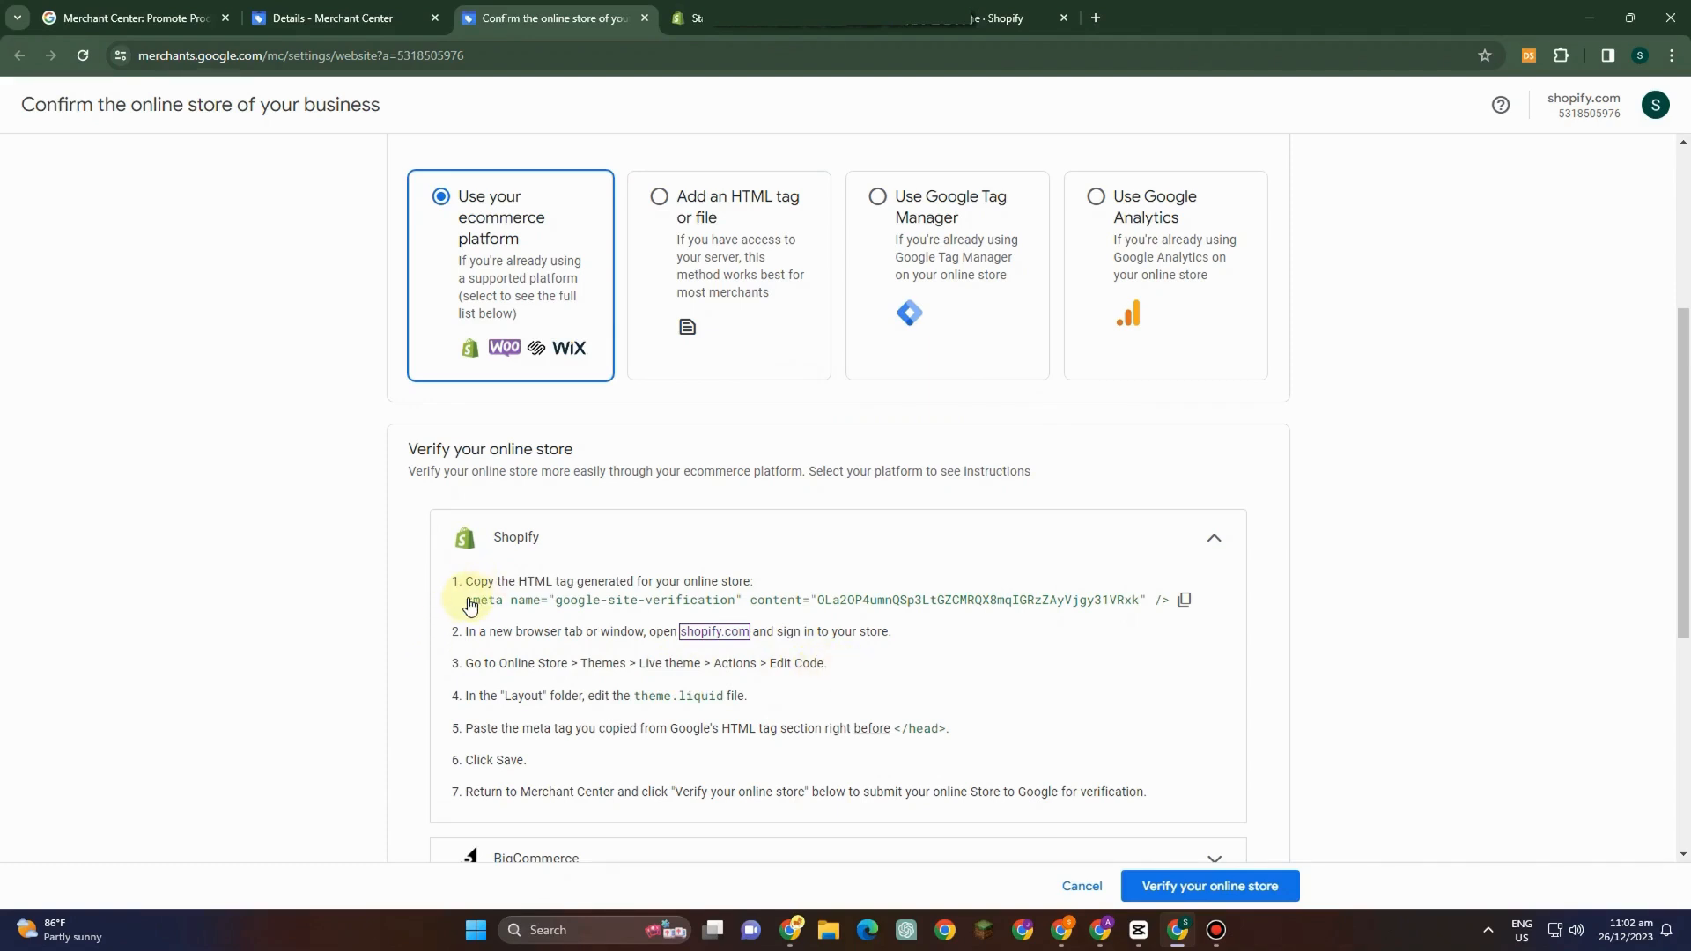
left_click(1184, 600)
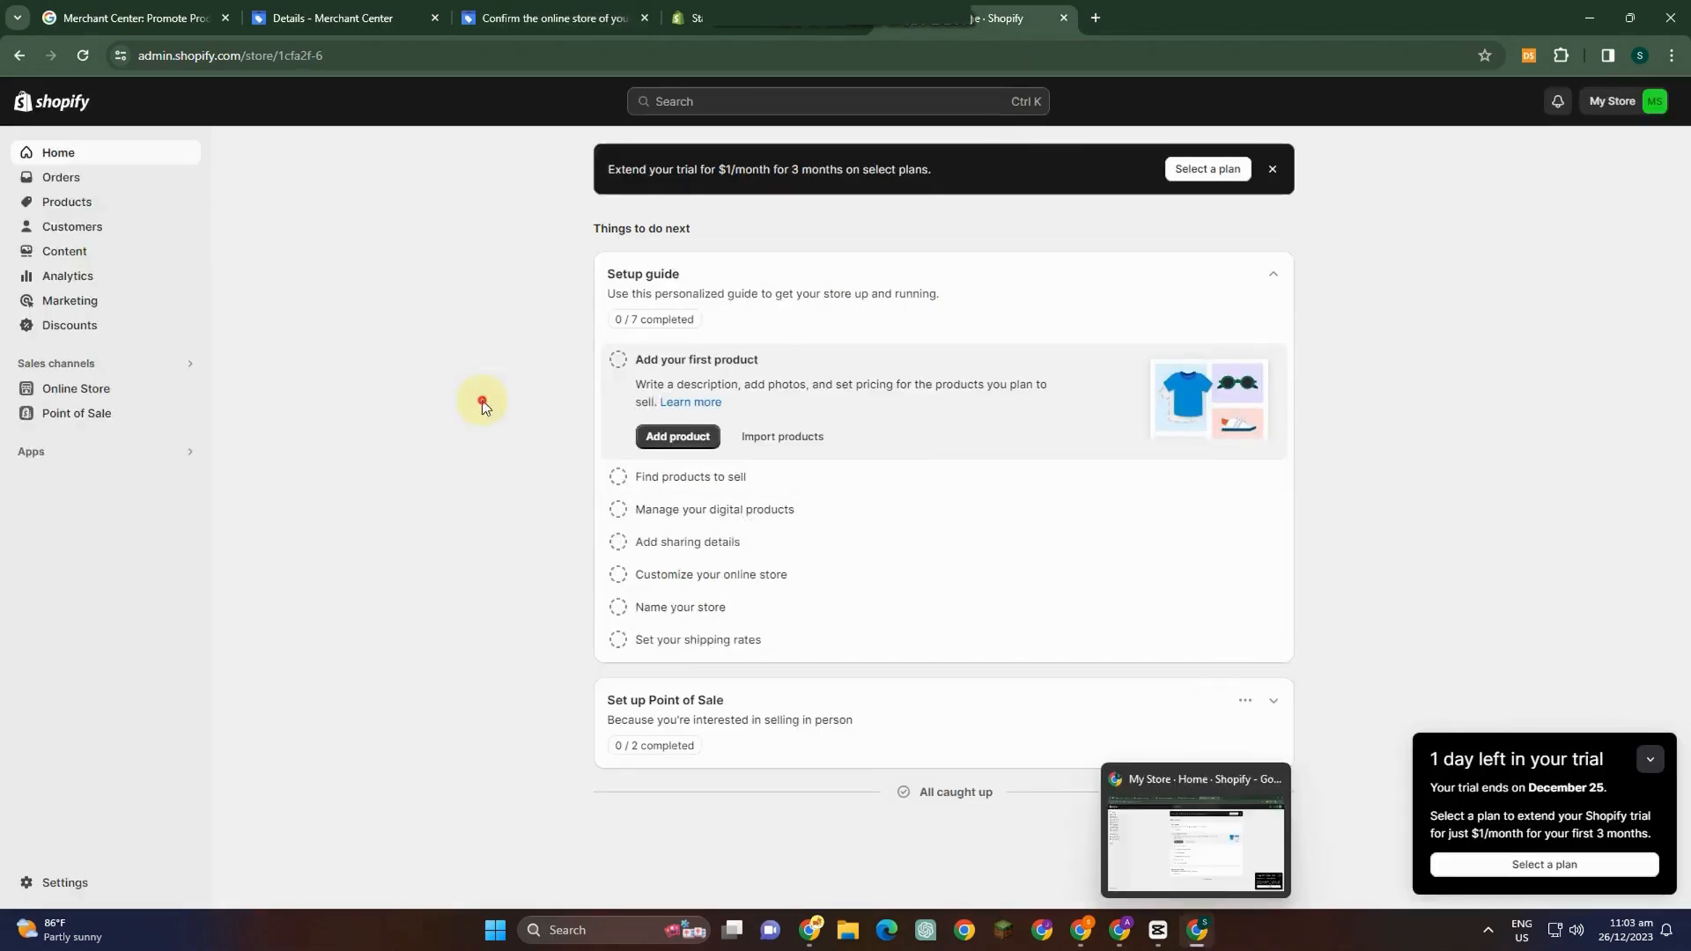
In the Shopify admin, open the code editor of the live Dawn theme under Online Store.
left_click(122, 387)
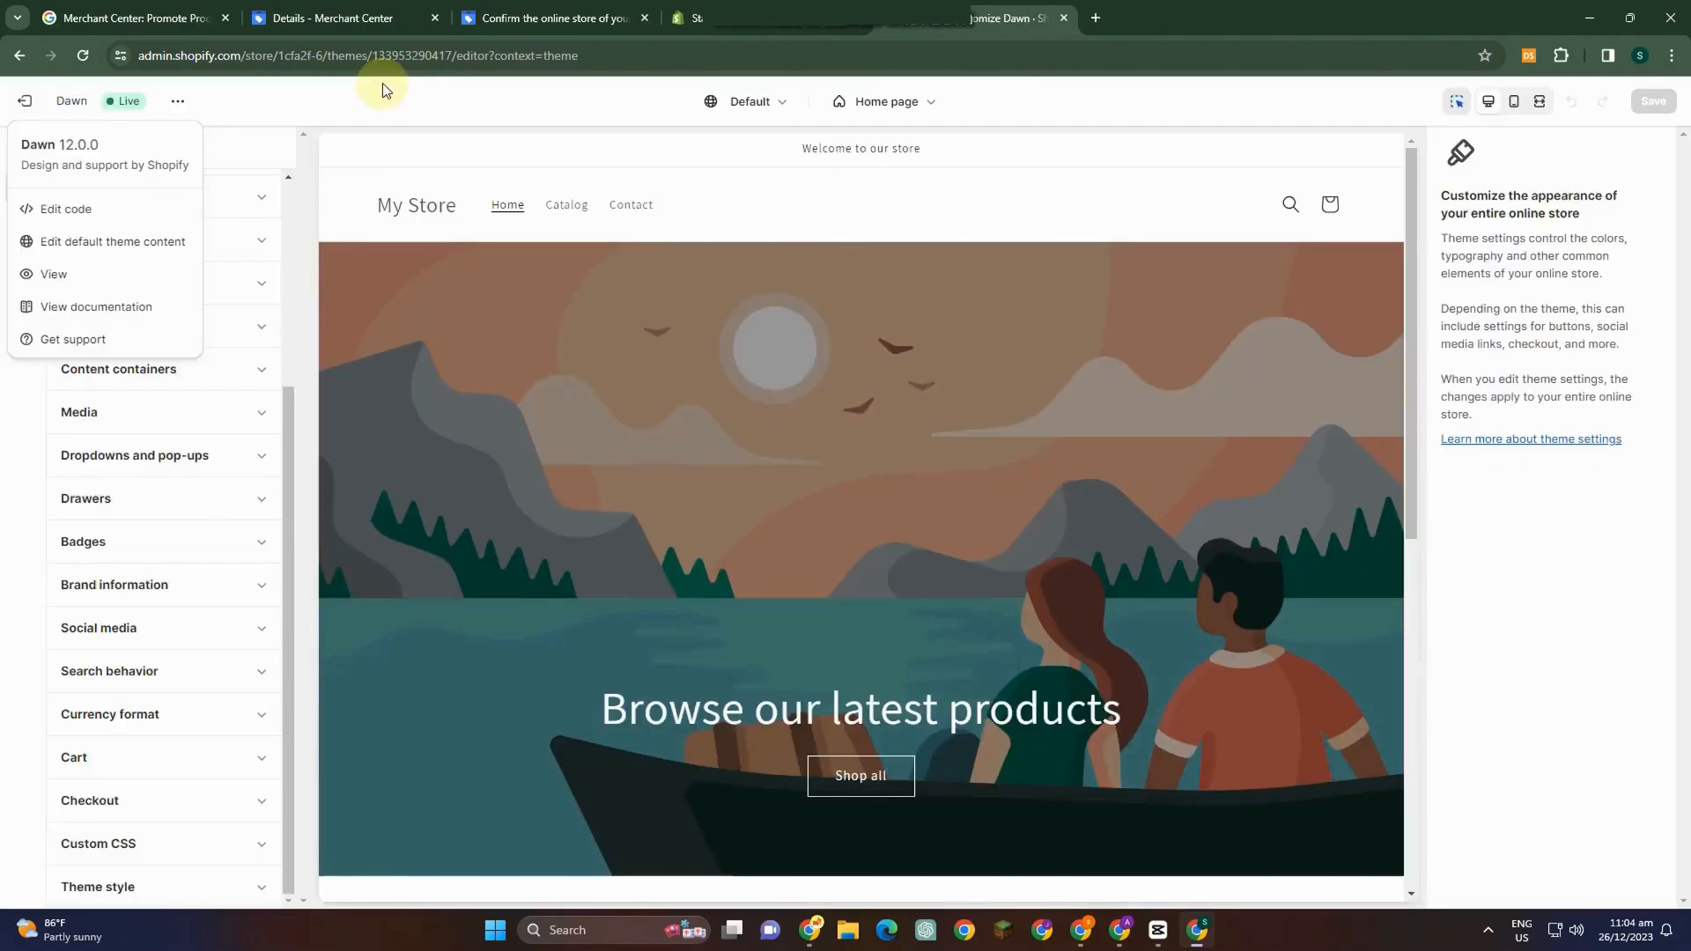
left_click(62, 210)
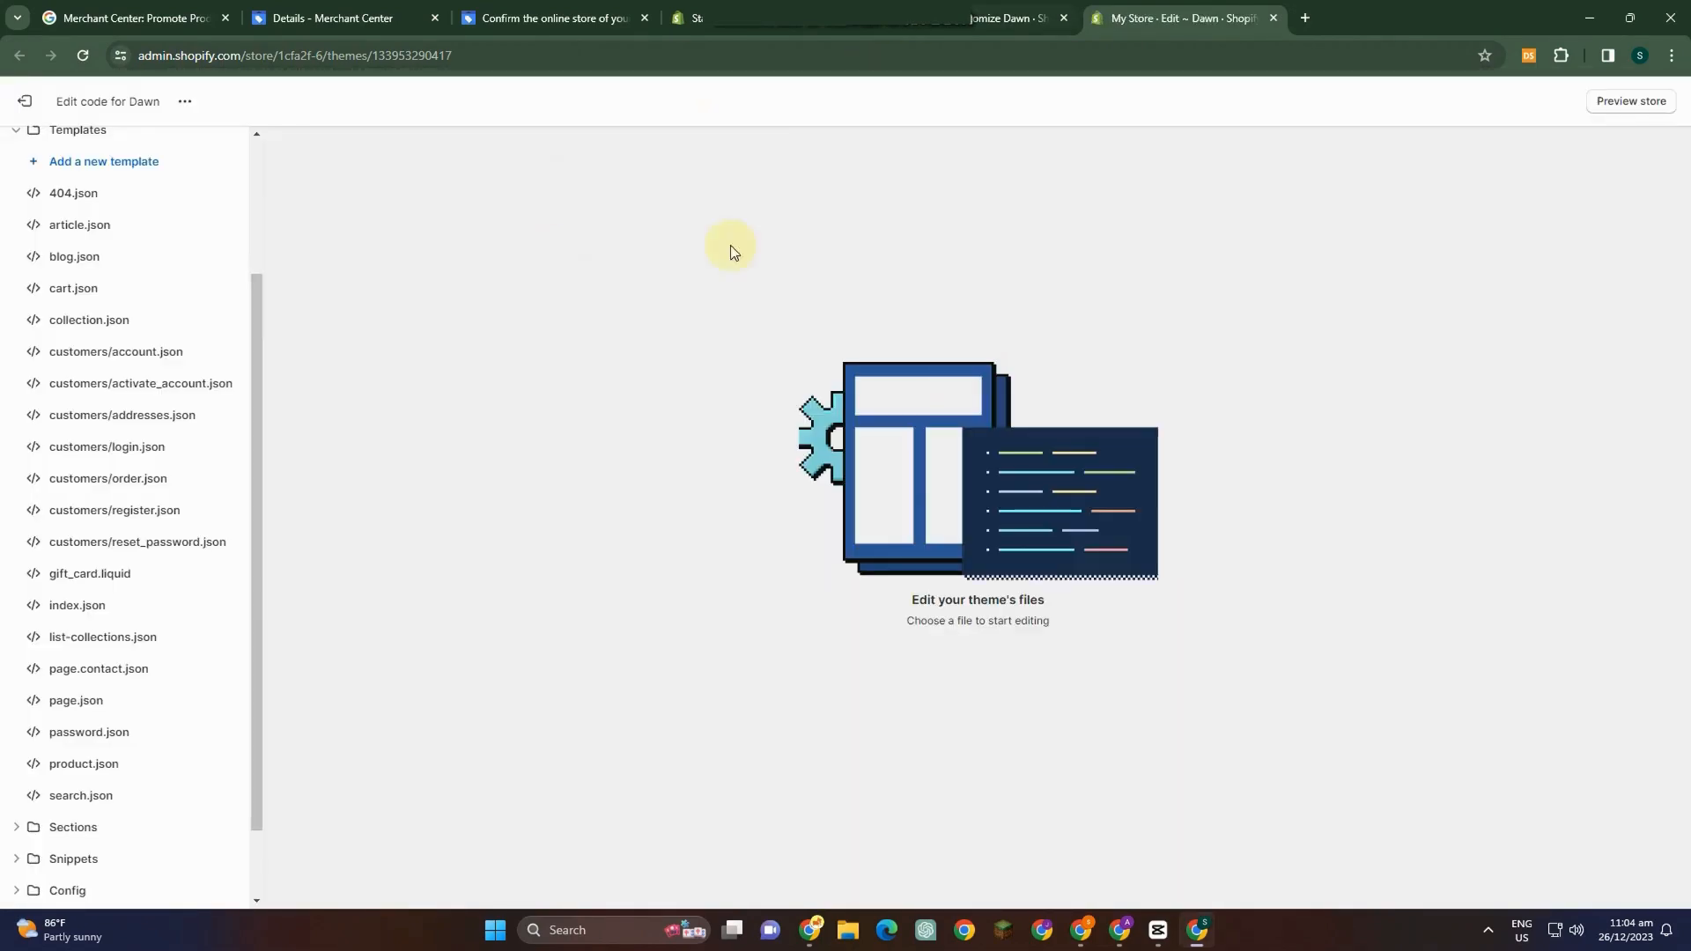
scroll(83, 408, "up", 3)
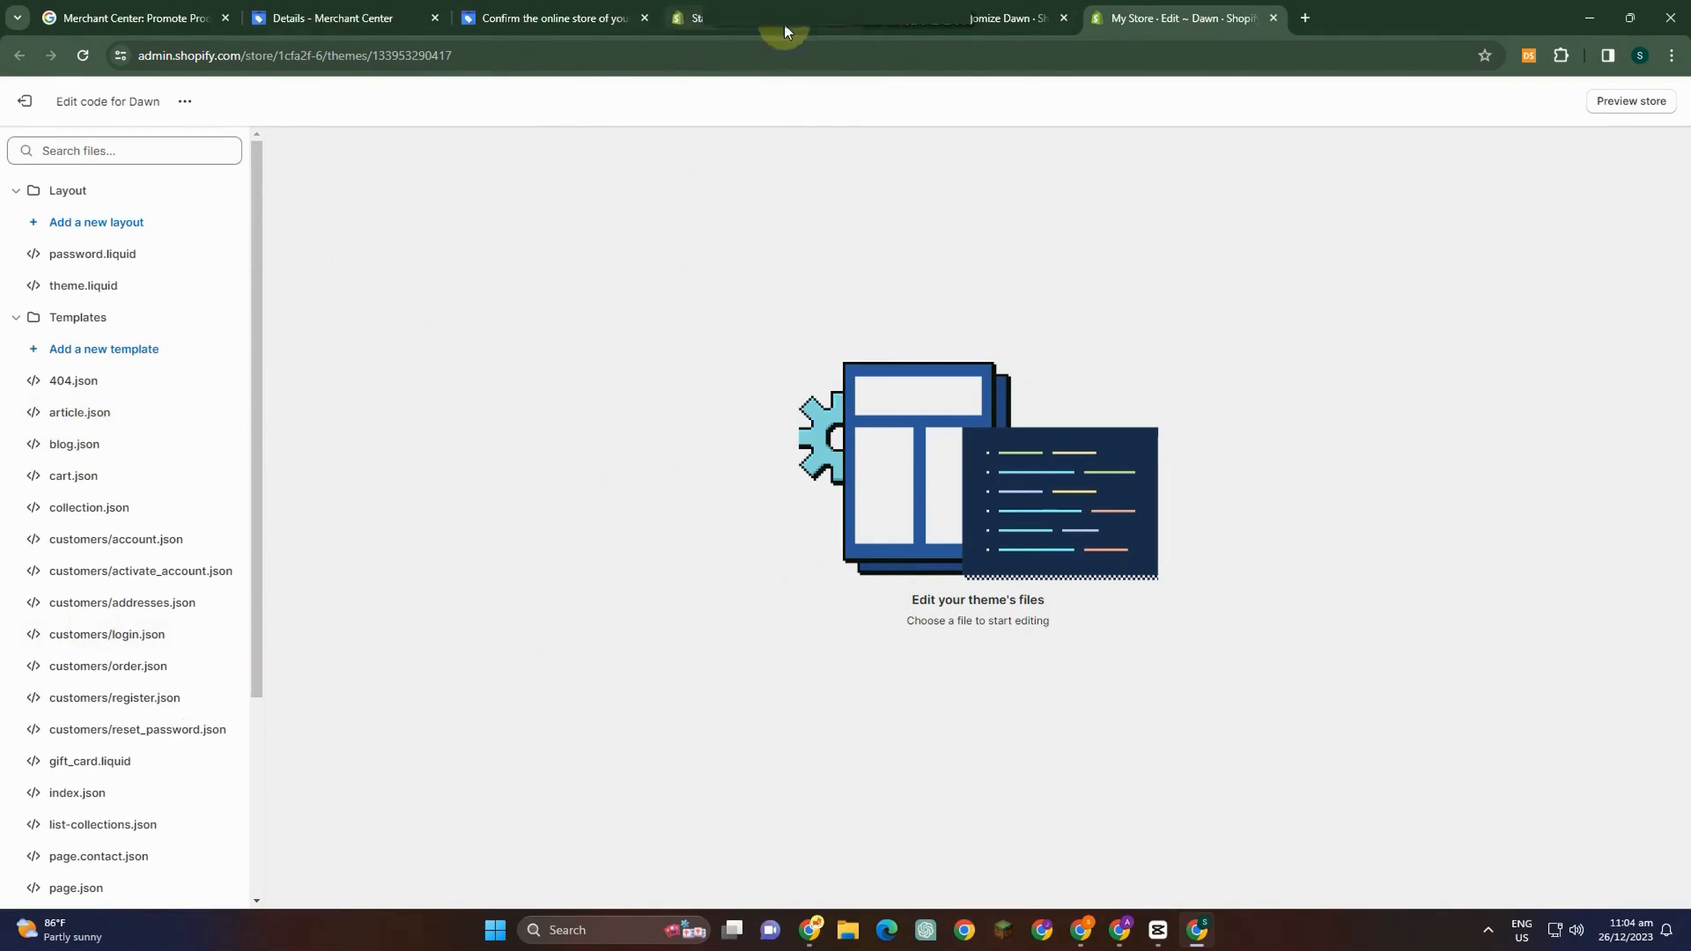
Review the online store URL and Shopify verification instructions on the confirmation page.
left_click(542, 18)
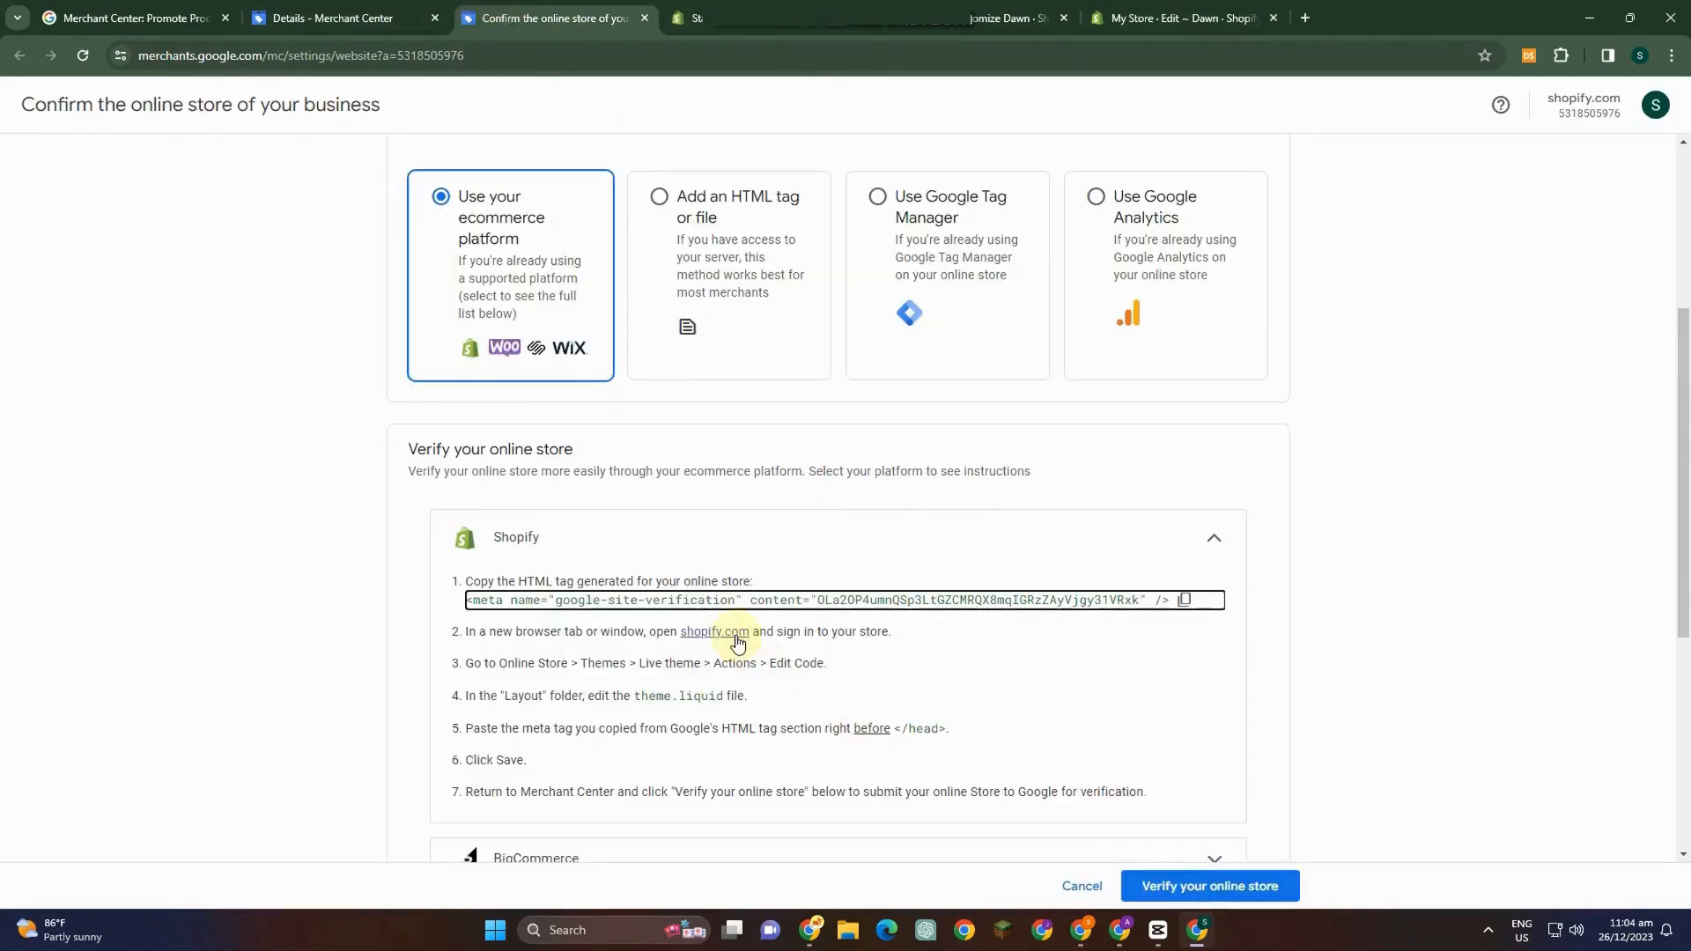
scroll(925, 749, "down", 3)
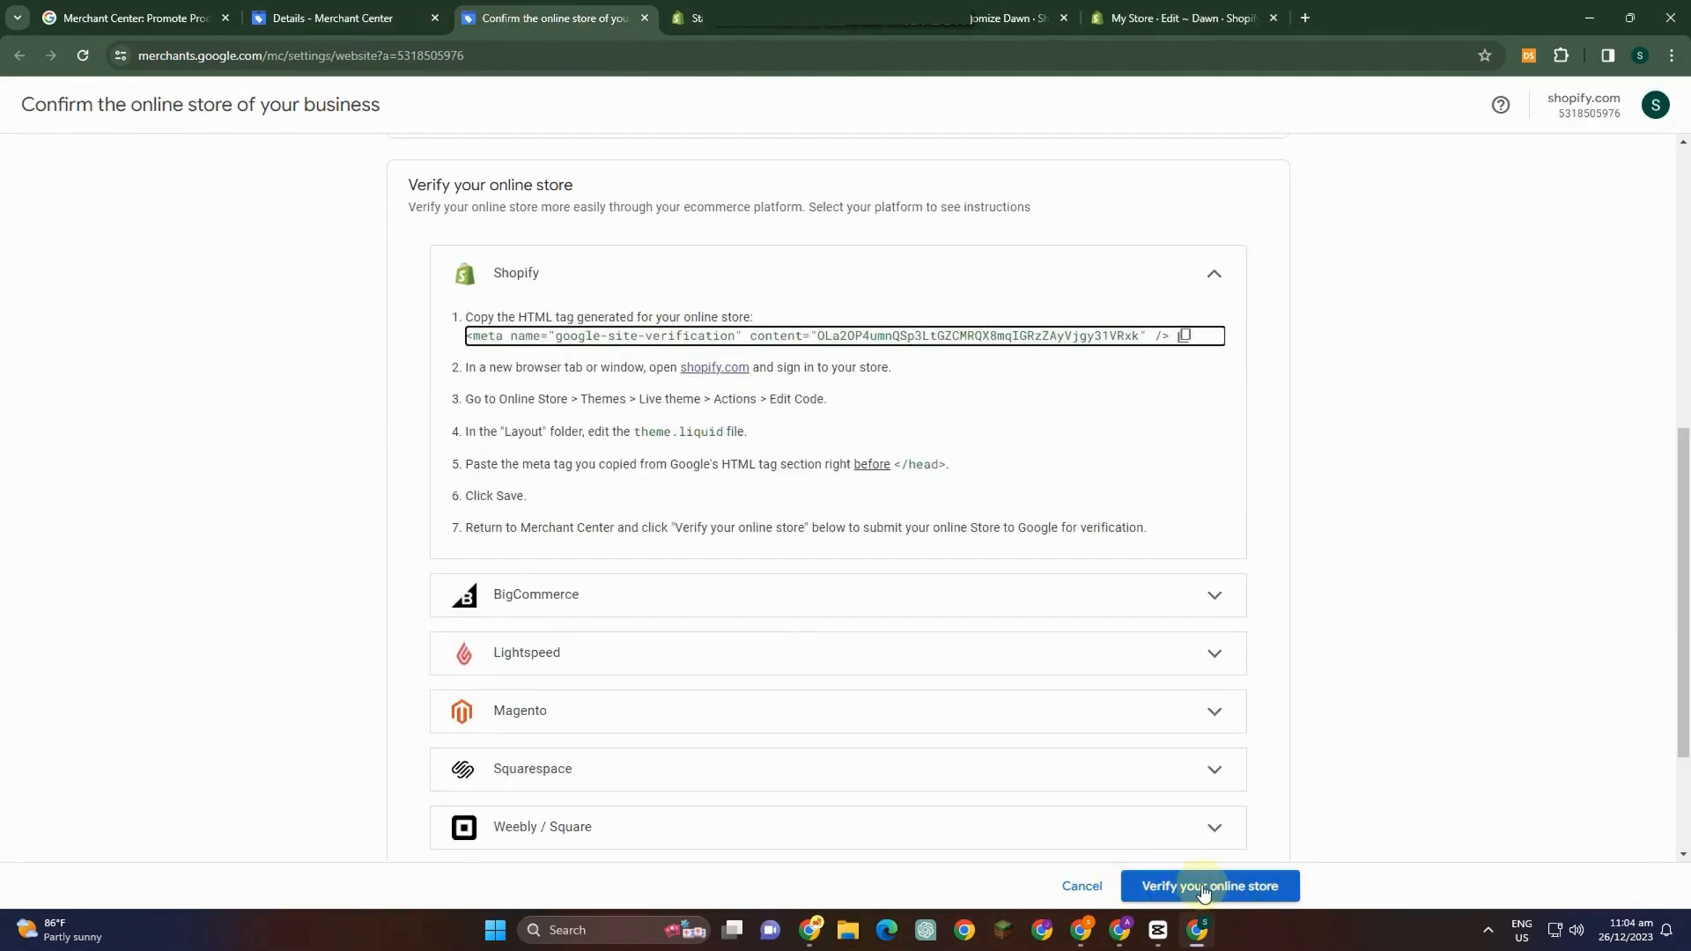
scroll(974, 590, "up", 7)
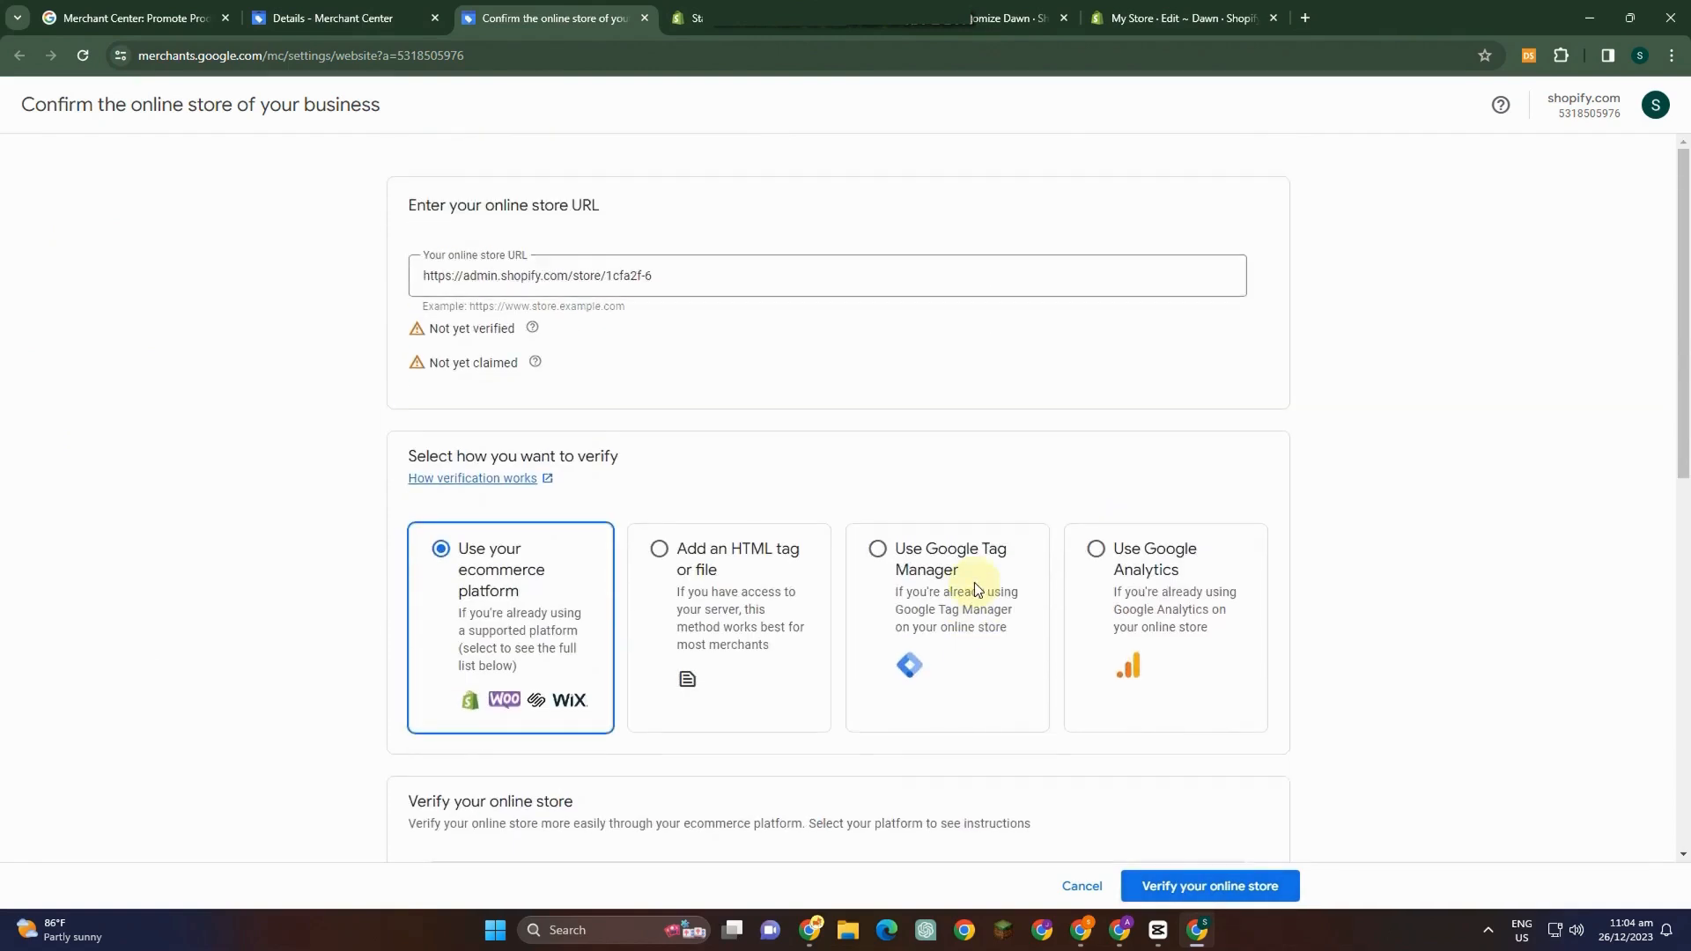
scroll(1347, 775, "down", 1)
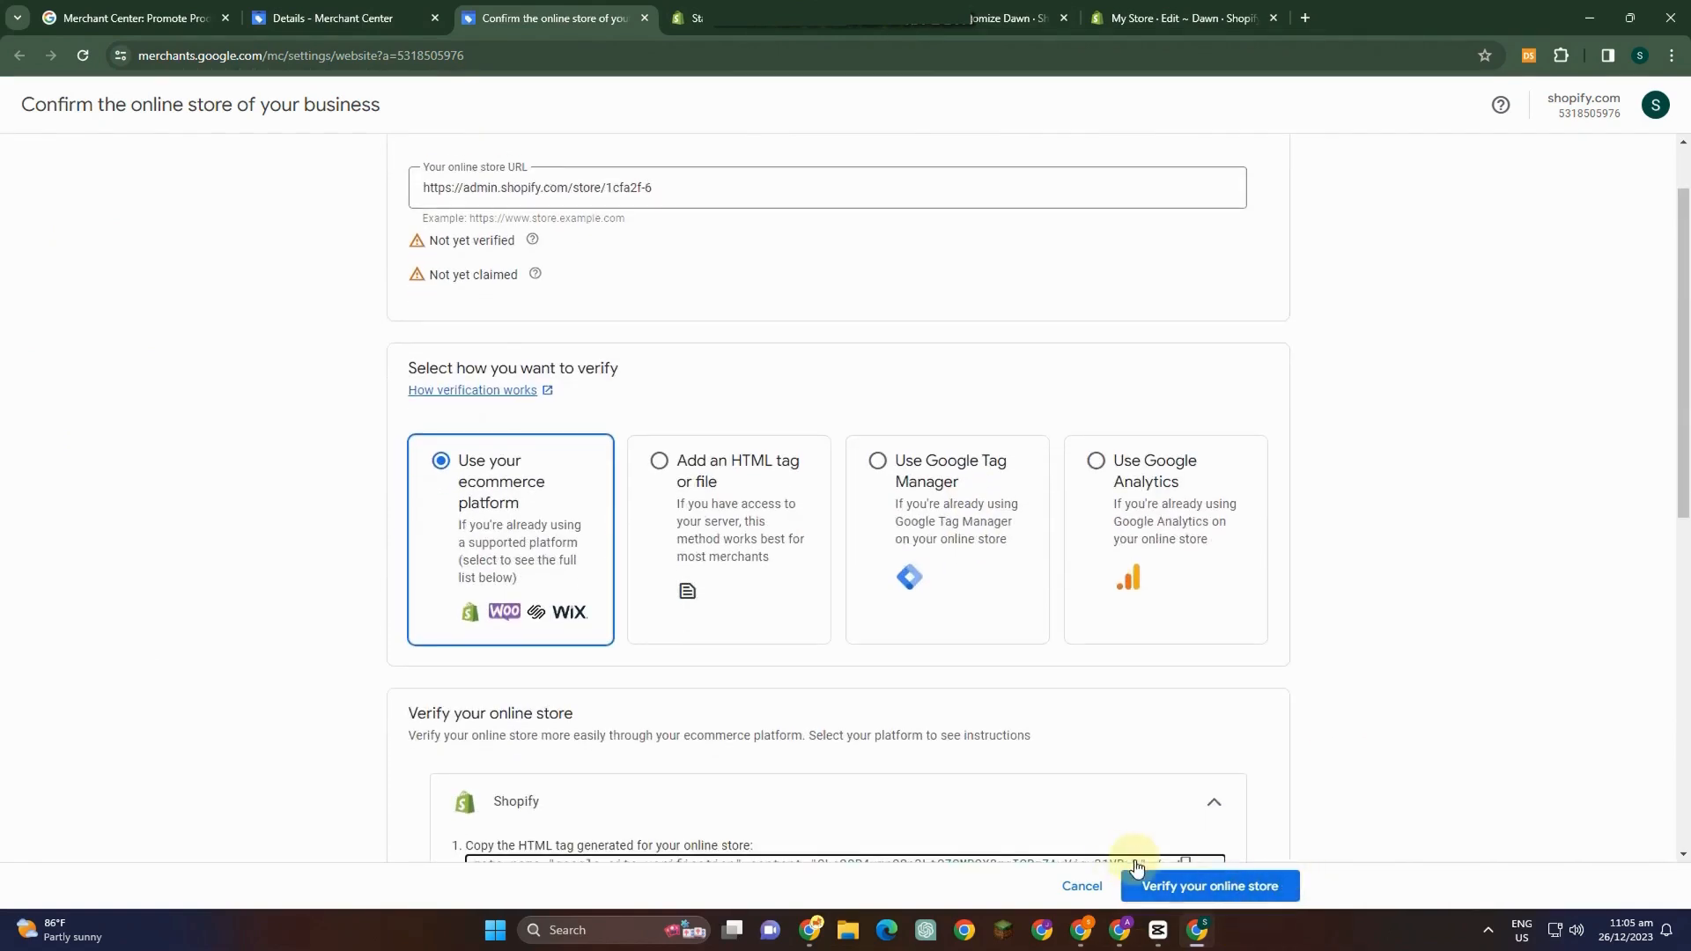
scroll(1139, 660, "down", 5)
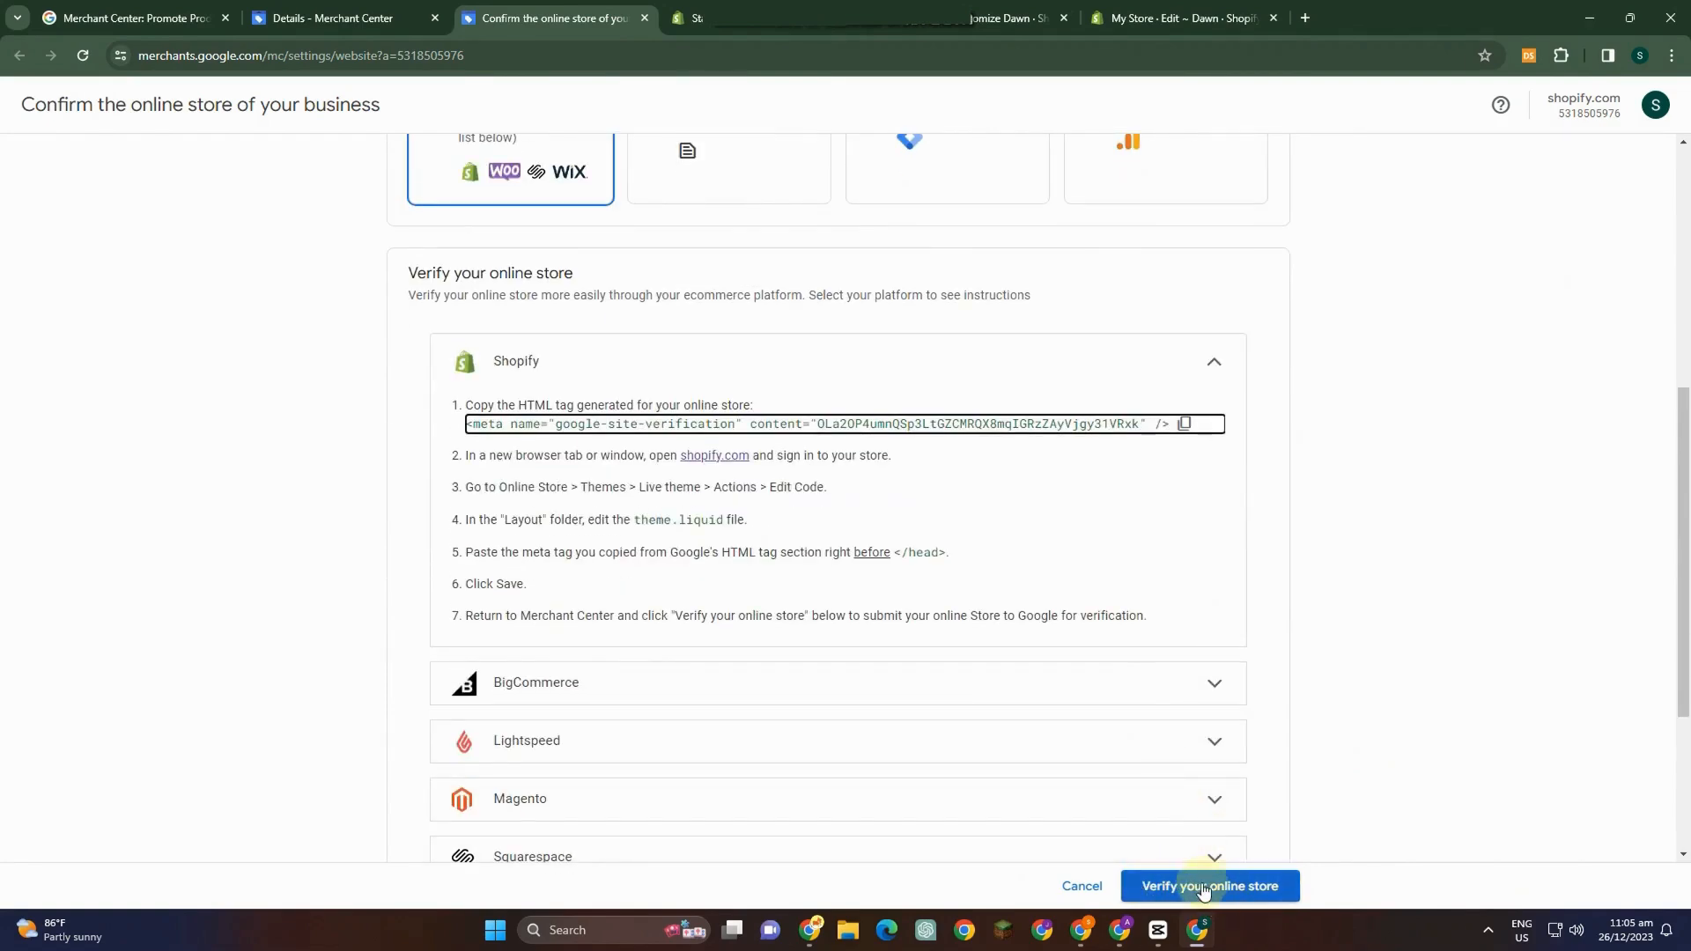
scroll(1135, 498, "down", 3)
scroll(1135, 497, "up", 9)
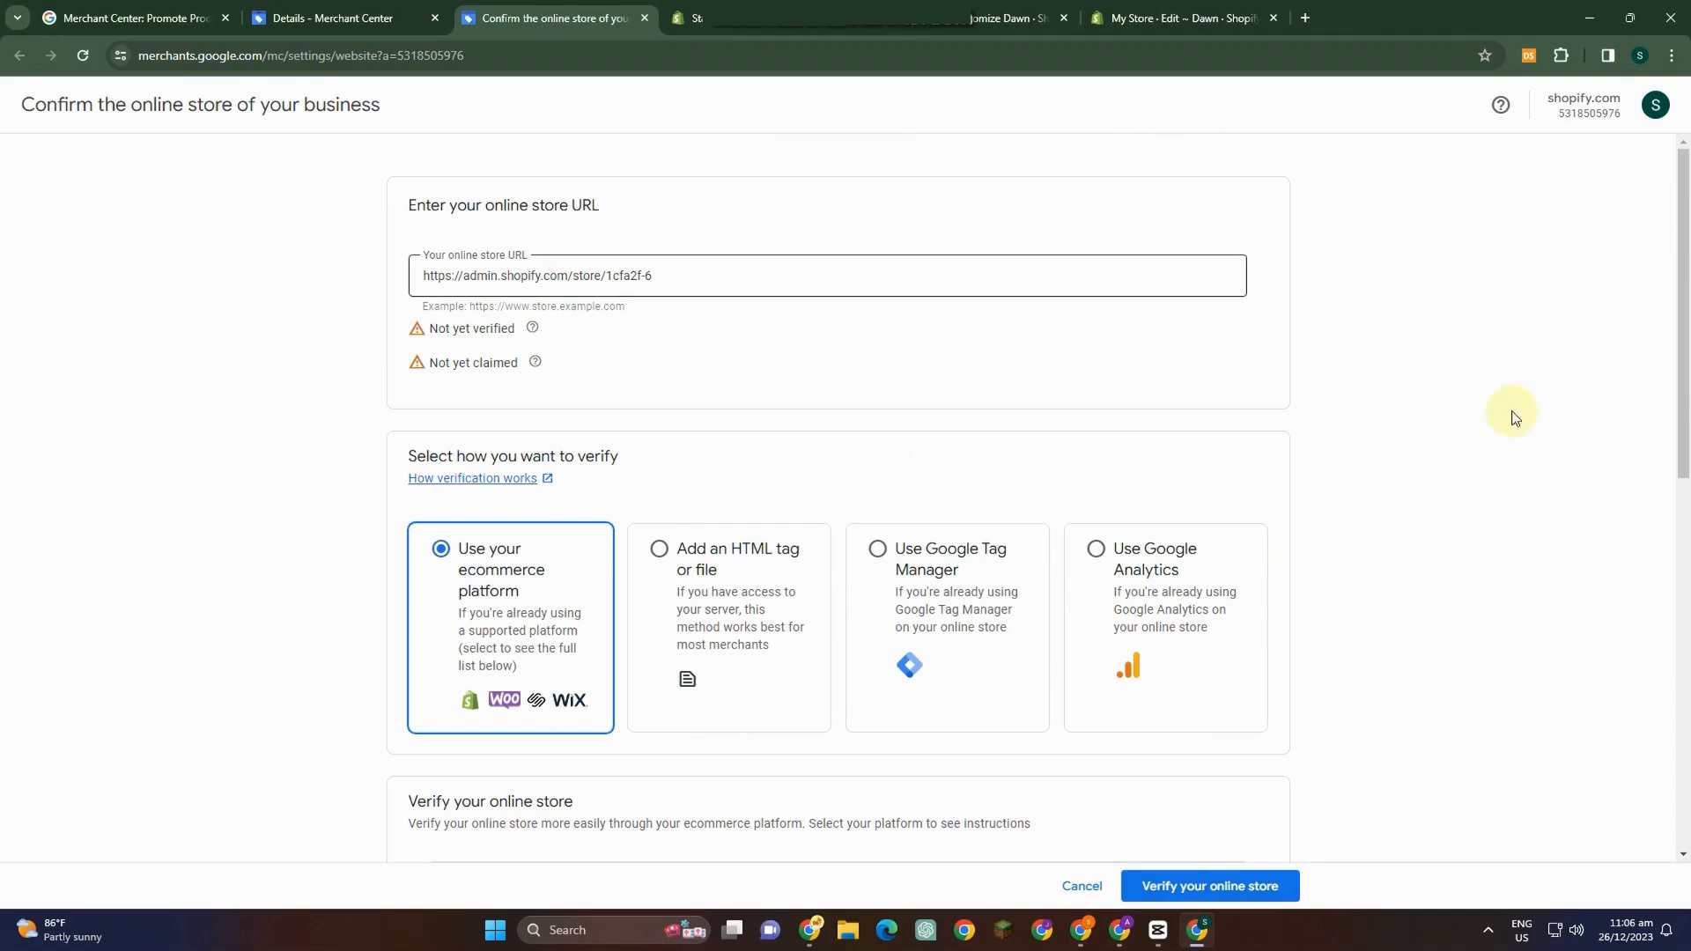
left_click(275, 8)
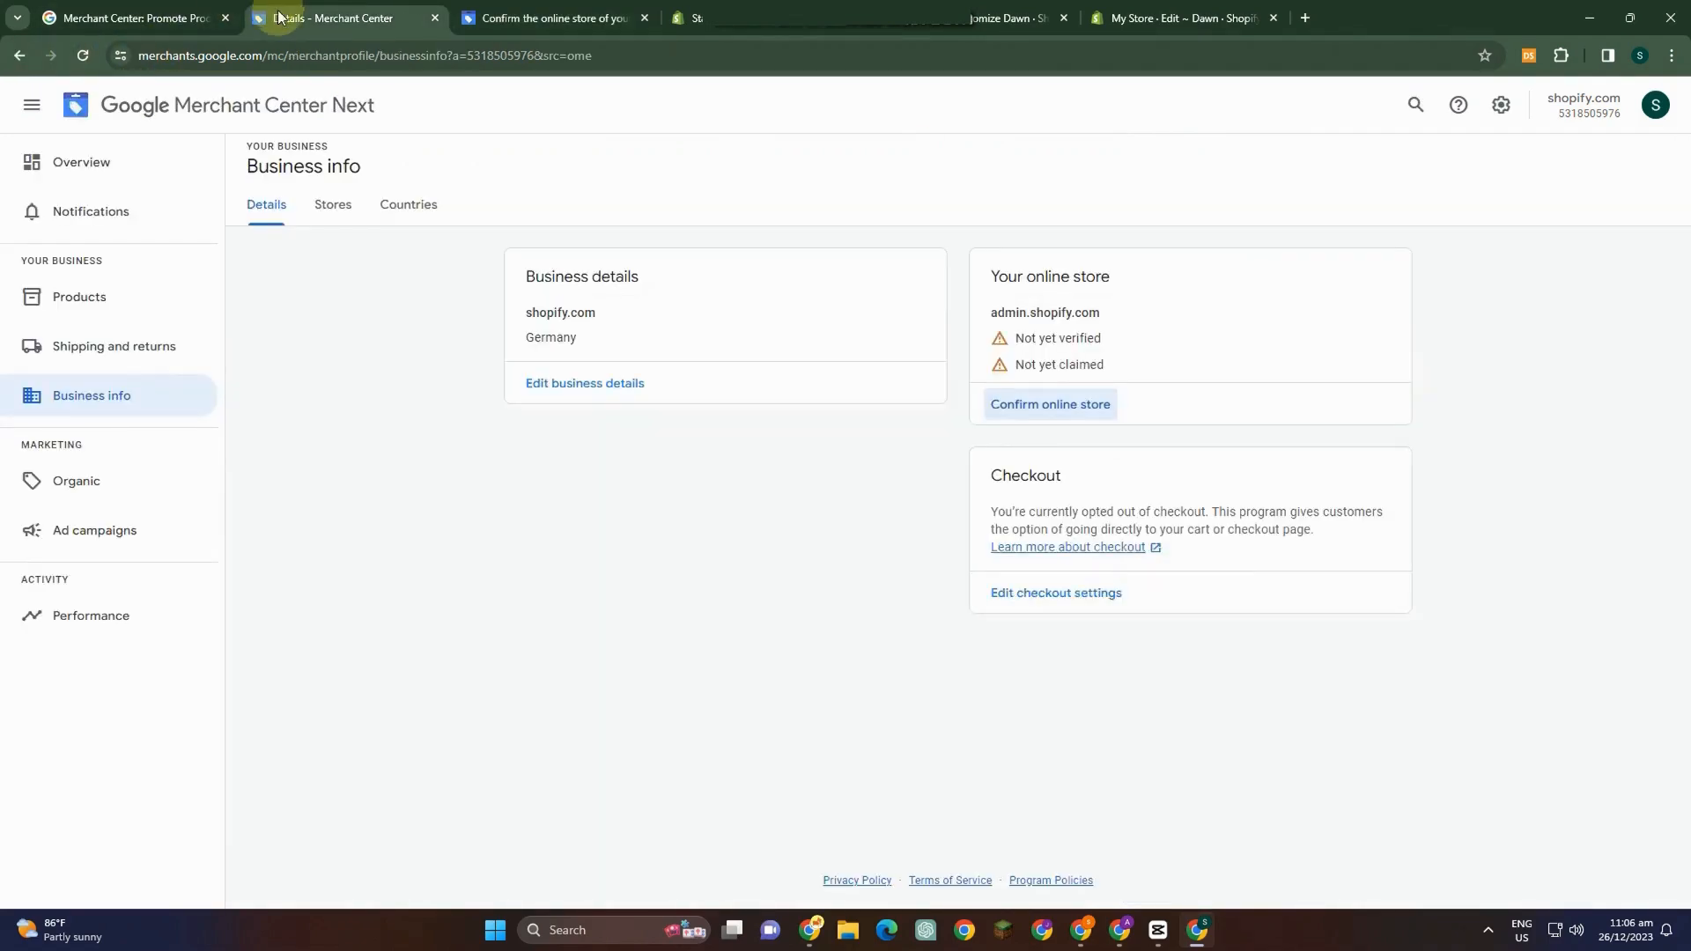
left_click(1051, 406)
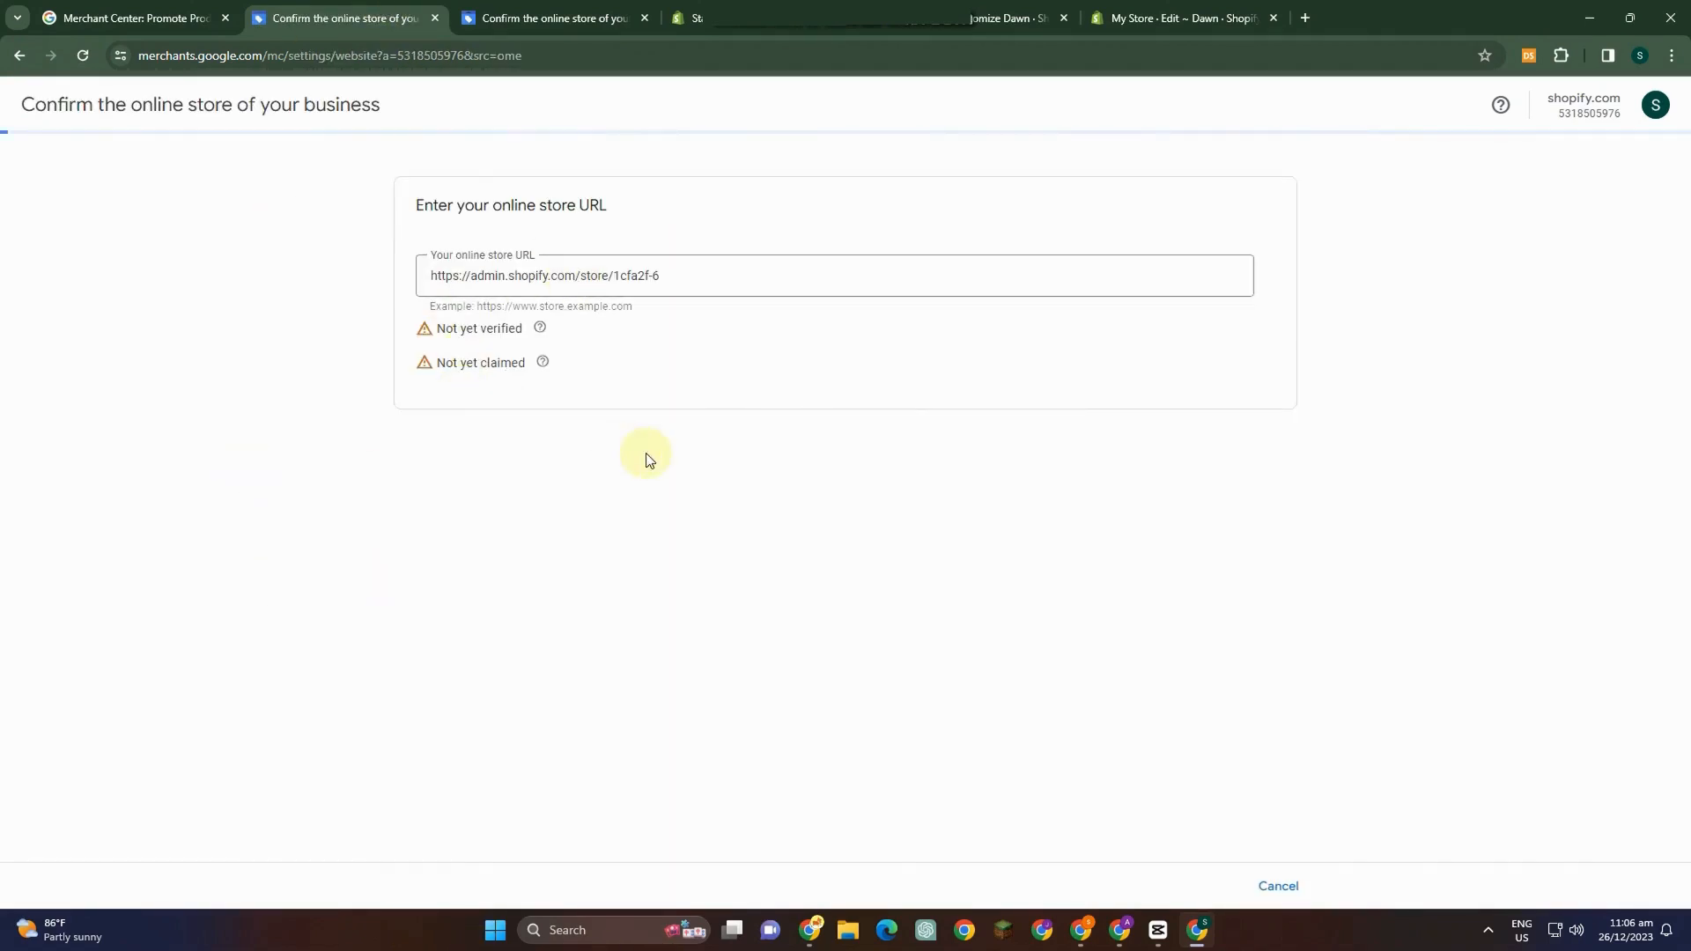
left_click(1277, 886)
View the Stores and Countries tabs of Business info.
left_click(327, 197)
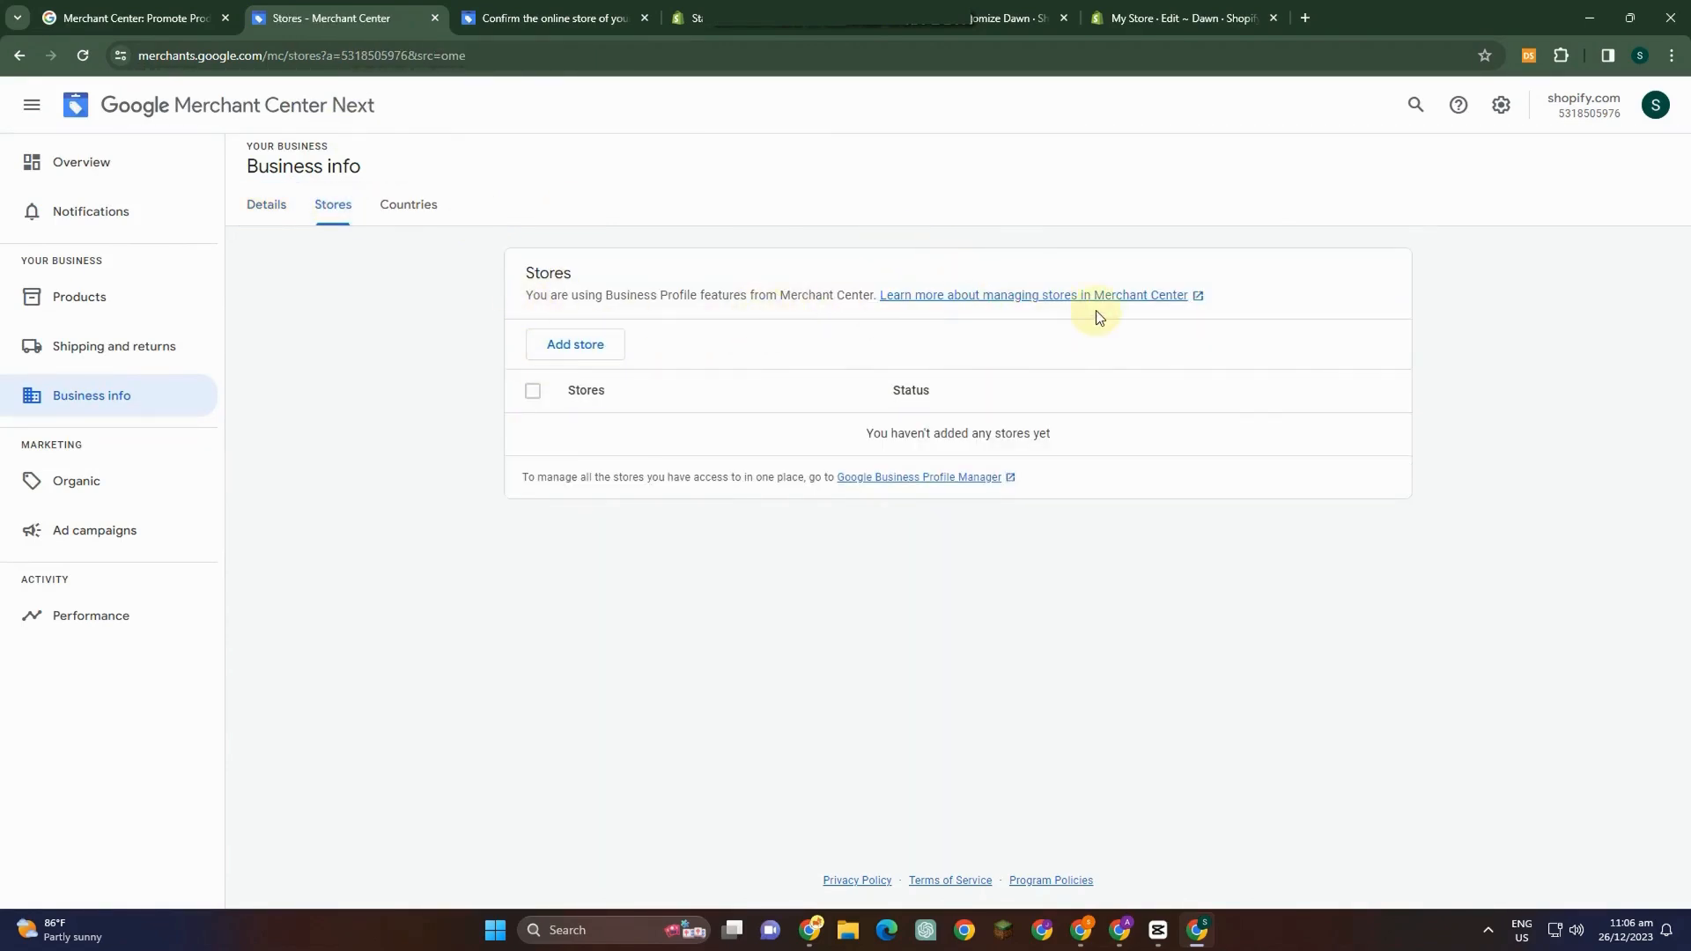
left_click(429, 208)
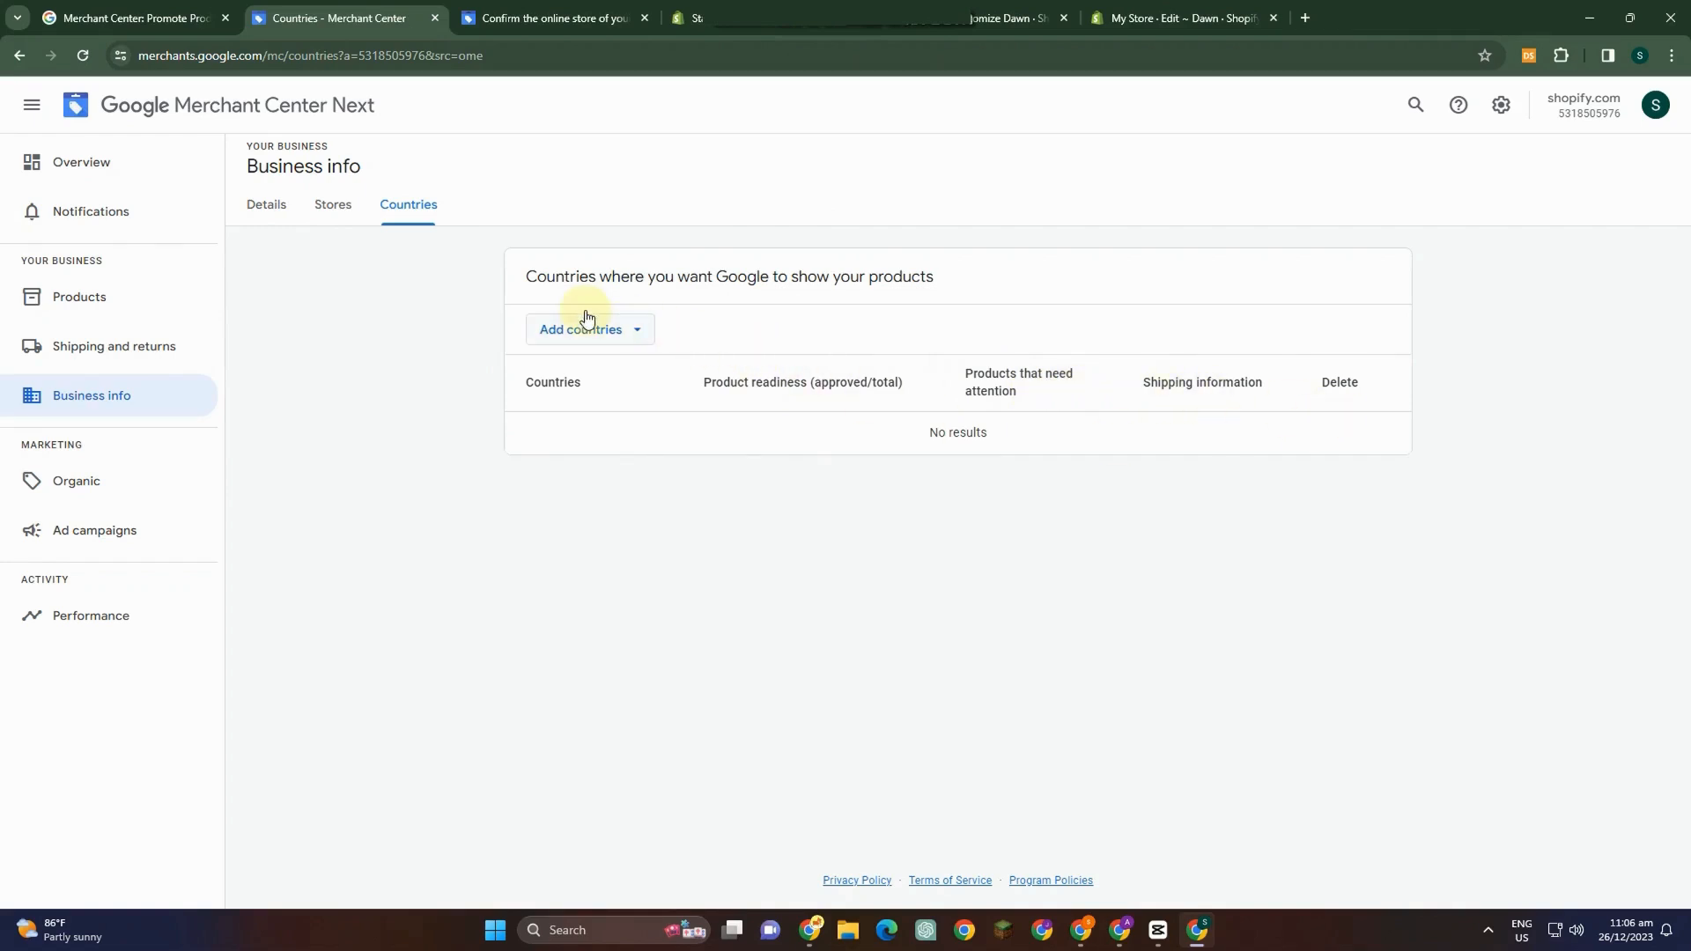
Browse the Organic and Ad campaigns marketing pages and read the ads description.
left_click(88, 496)
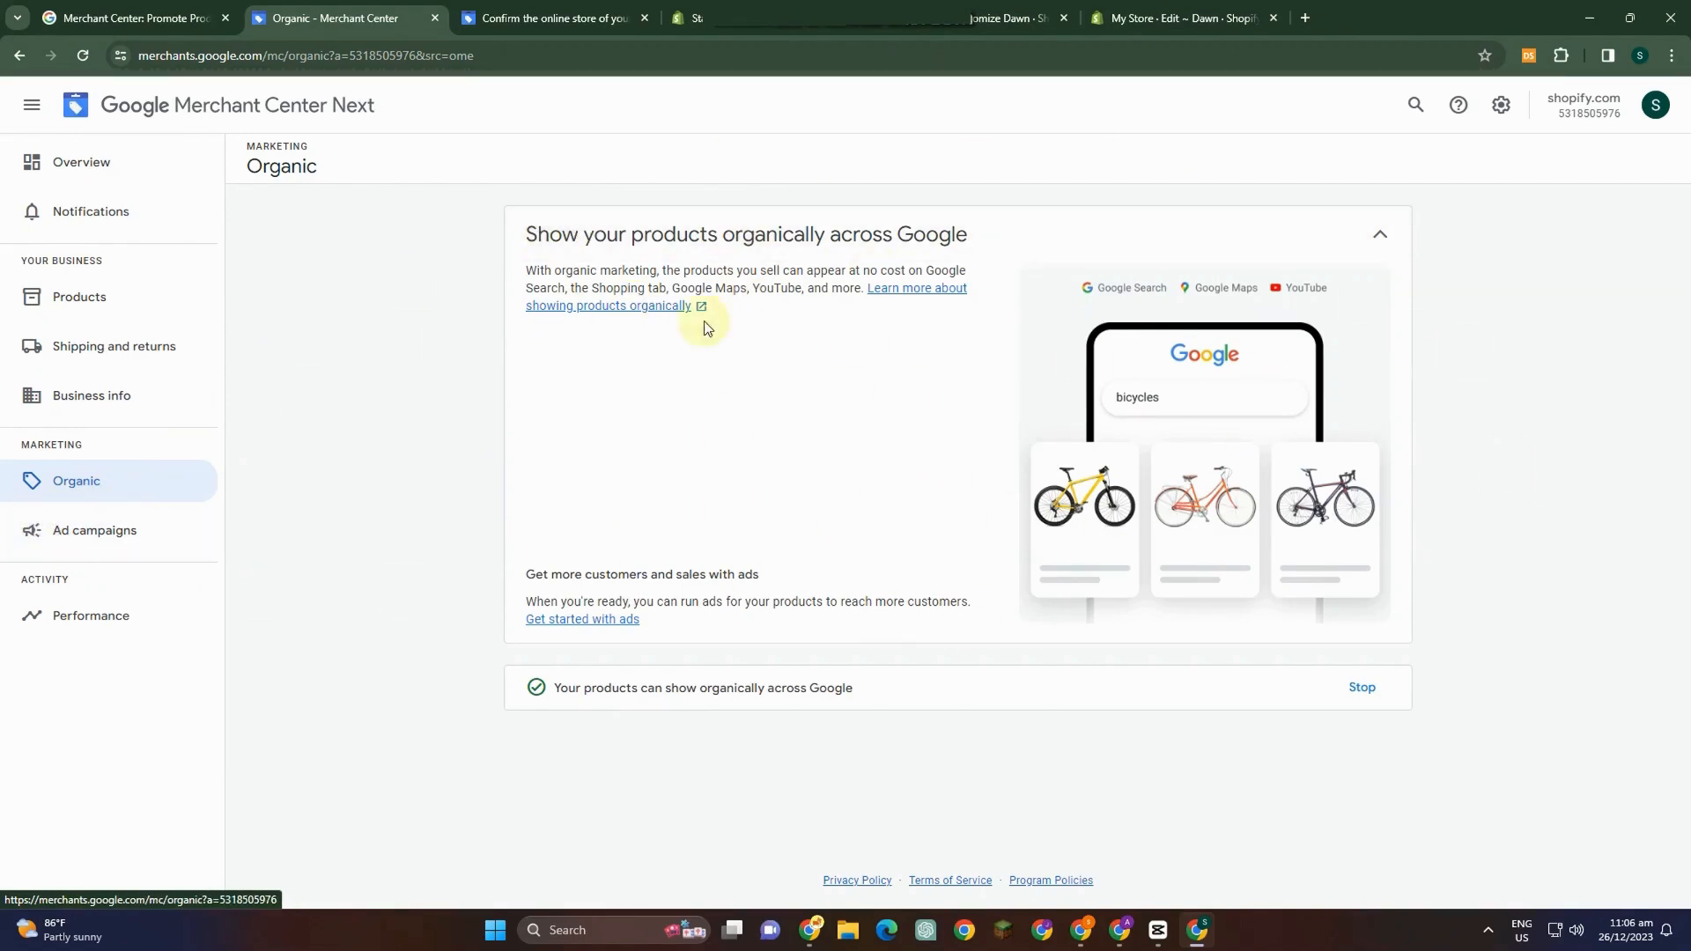
left_click(109, 538)
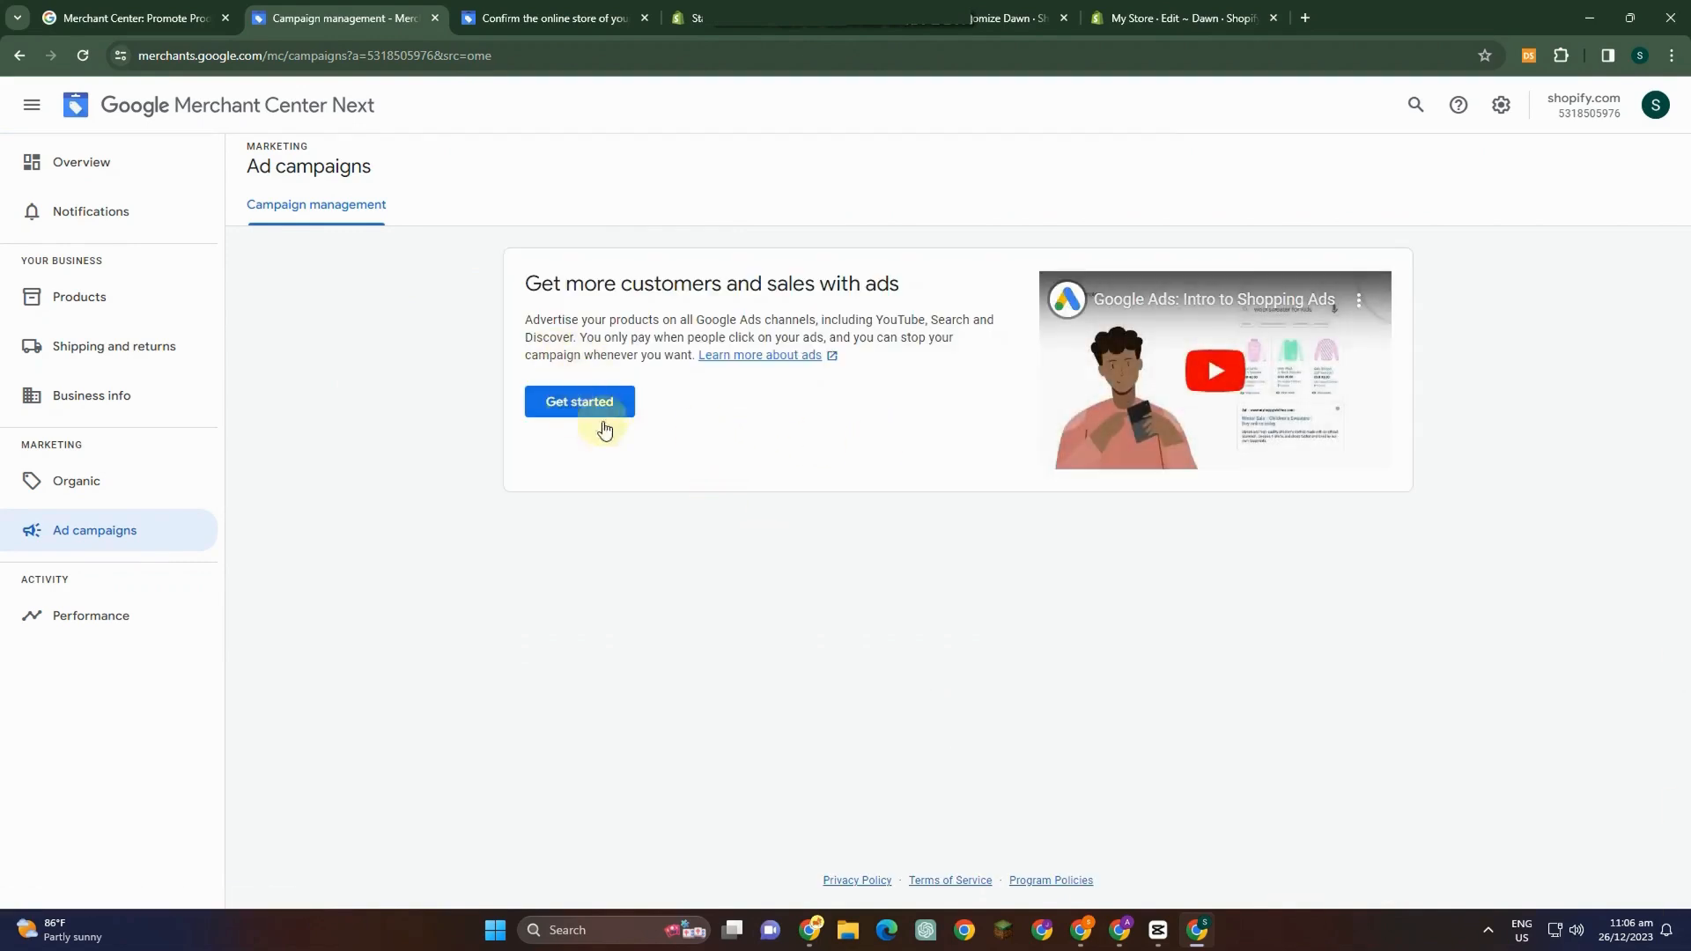
left_click_drag(545, 320, 939, 361)
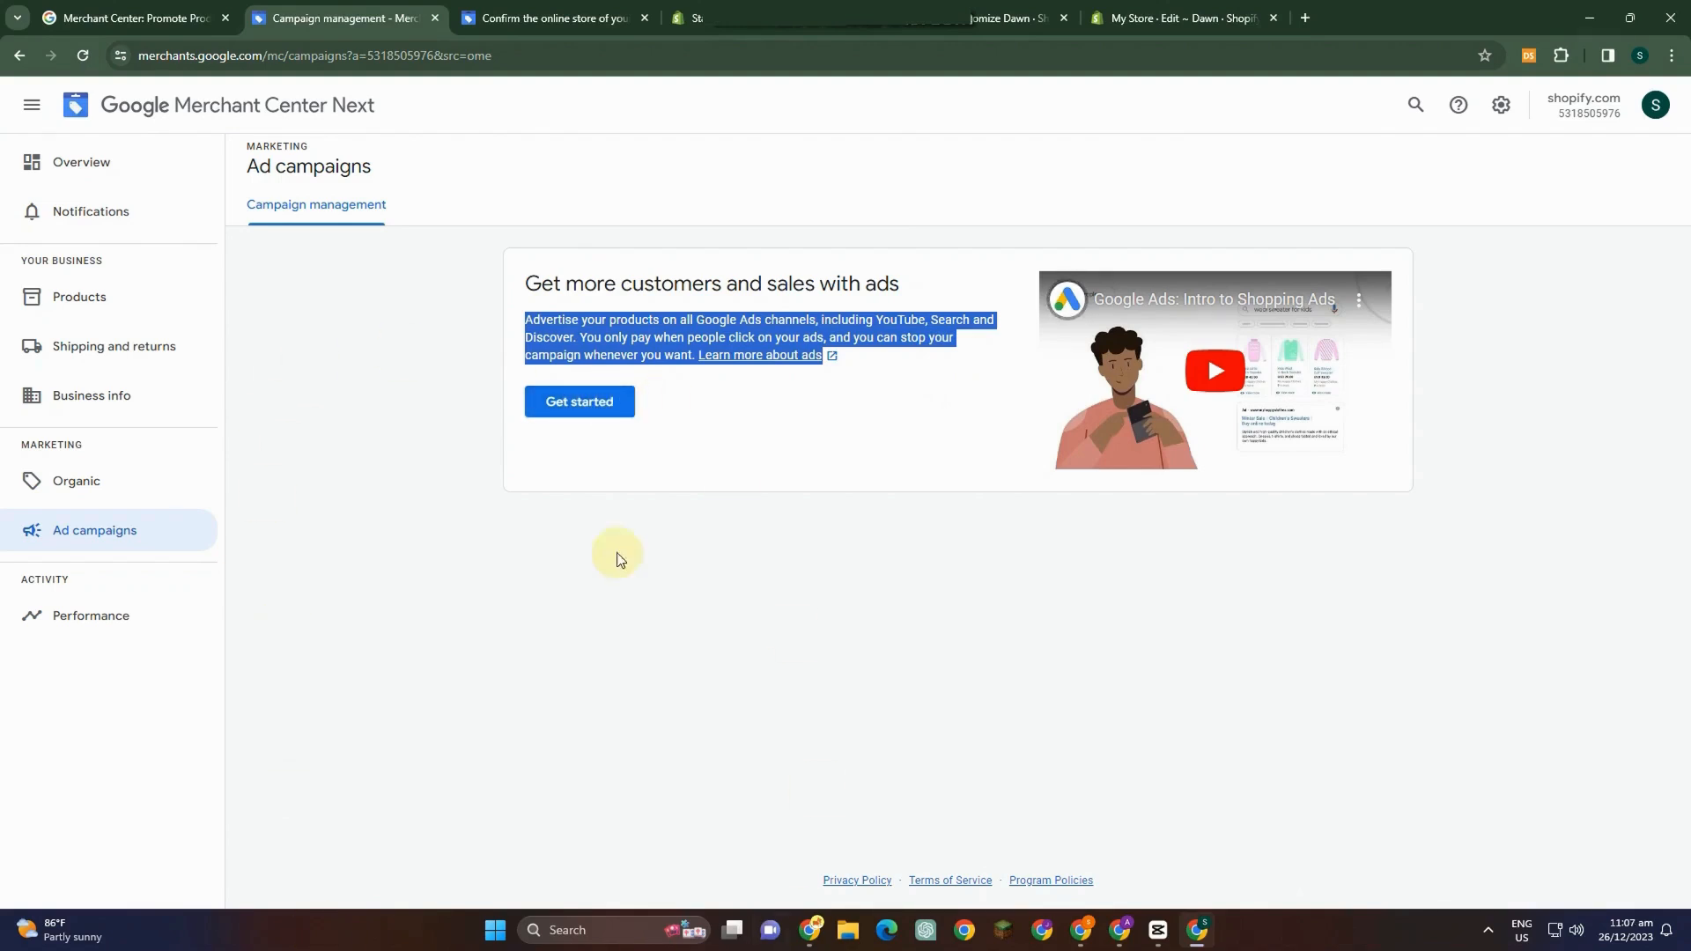
Browse the Performance page's Overview, Products and Competitive visibility tabs.
left_click(108, 627)
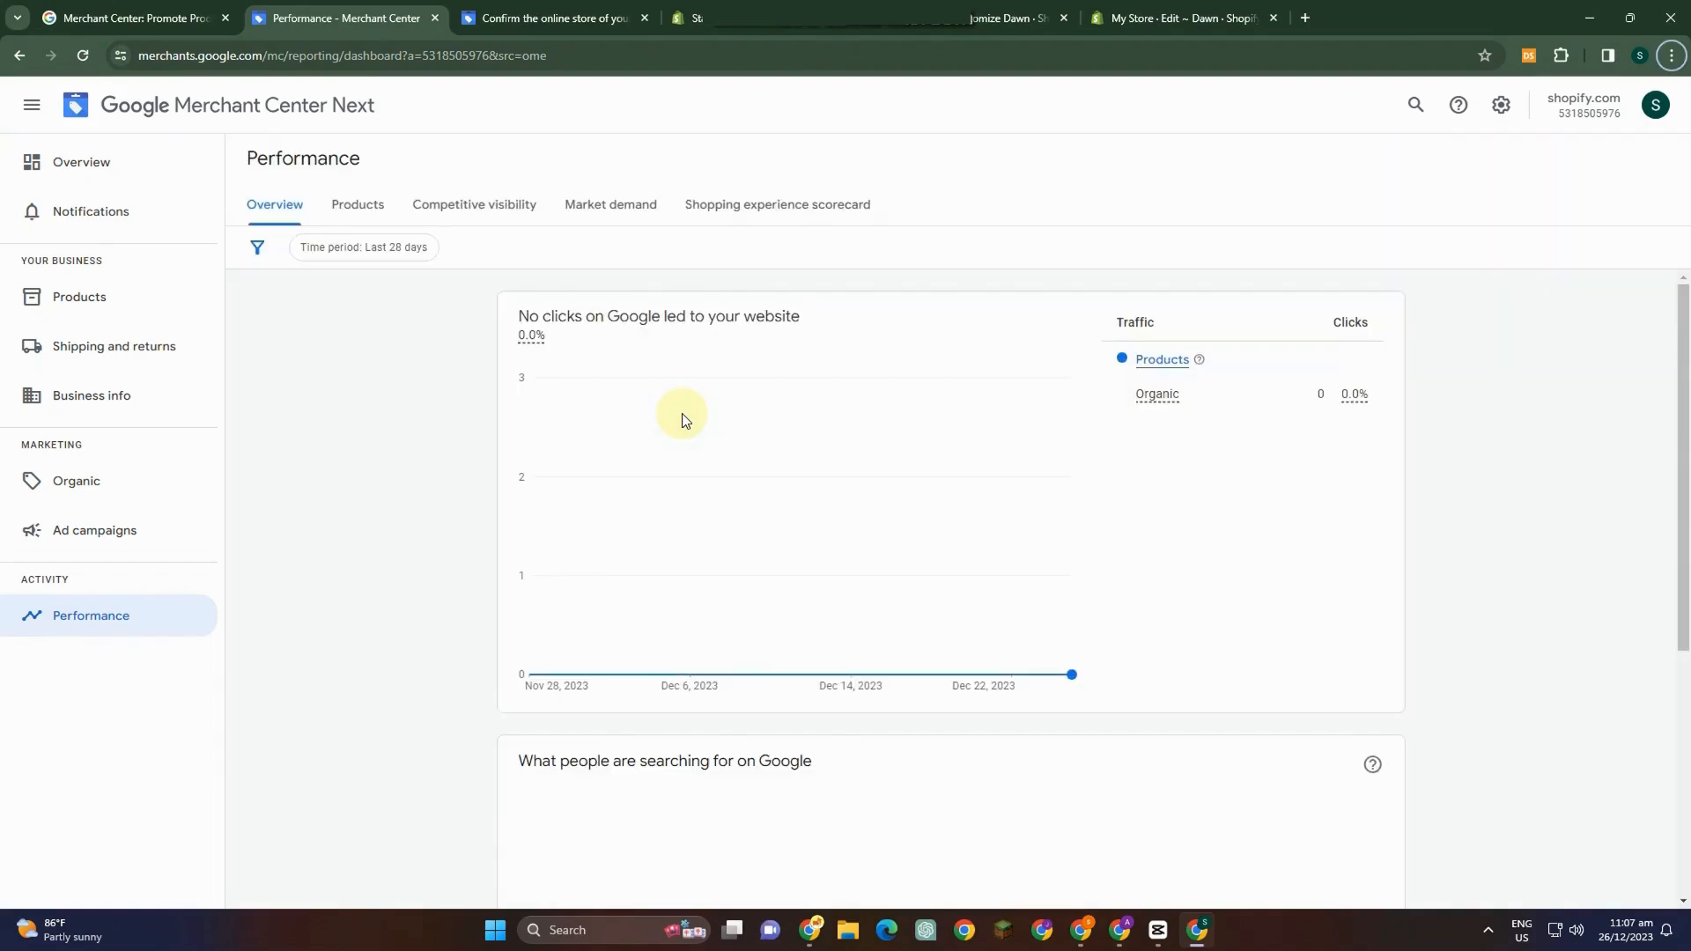
left_click(376, 218)
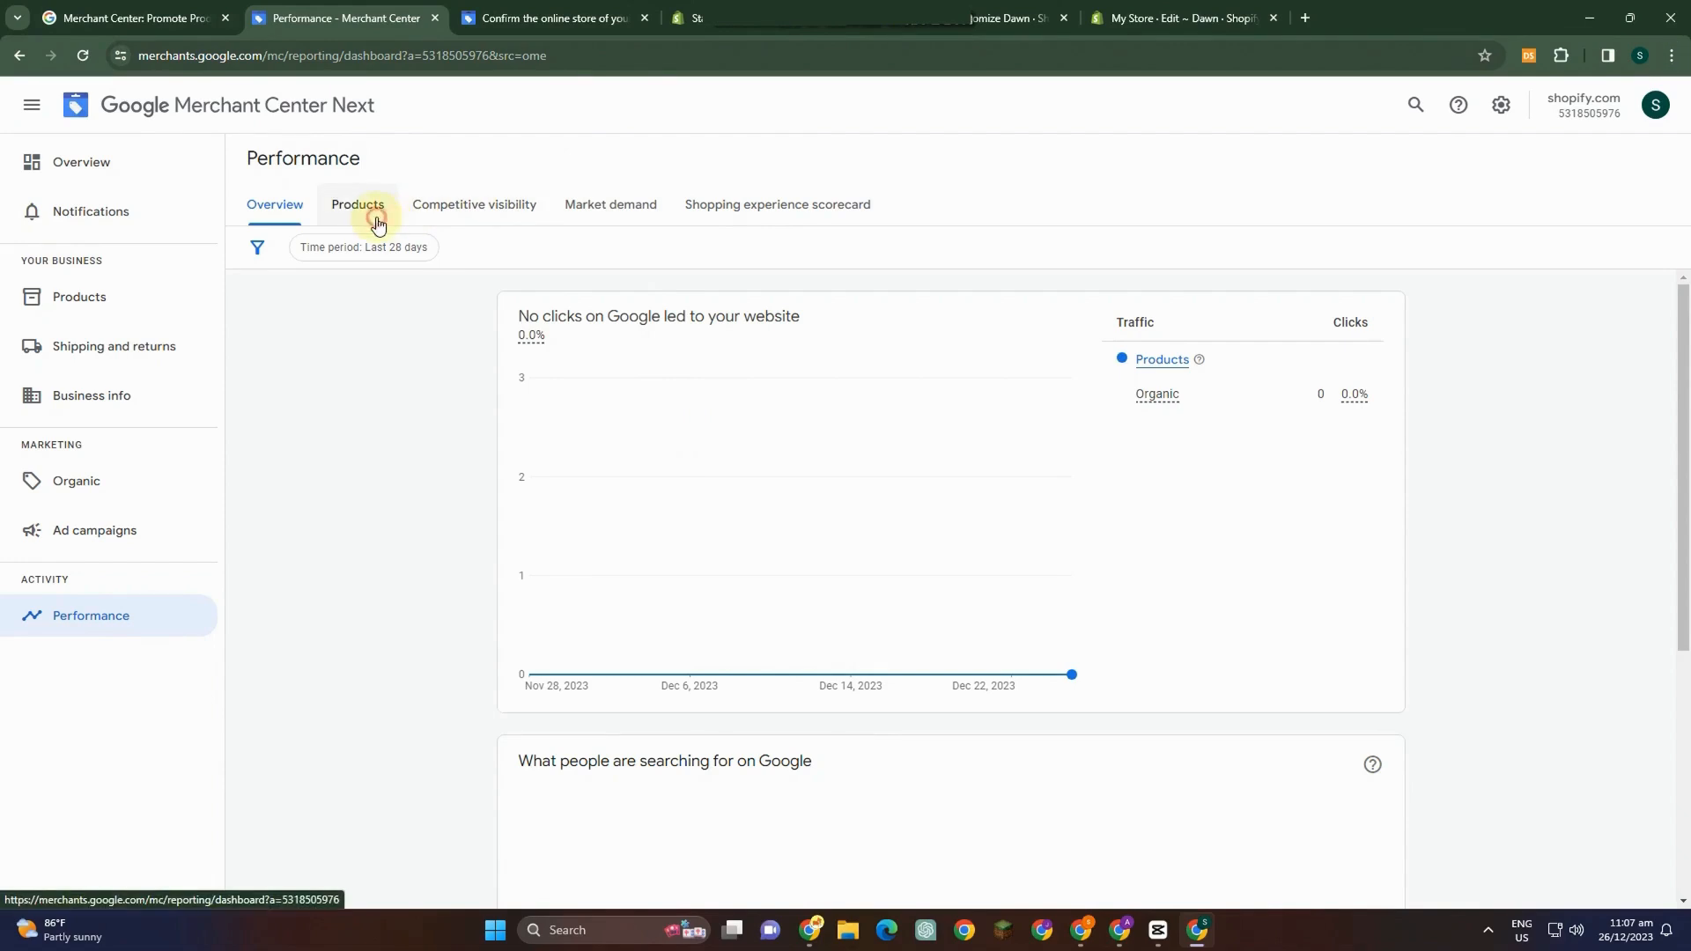
left_click(480, 212)
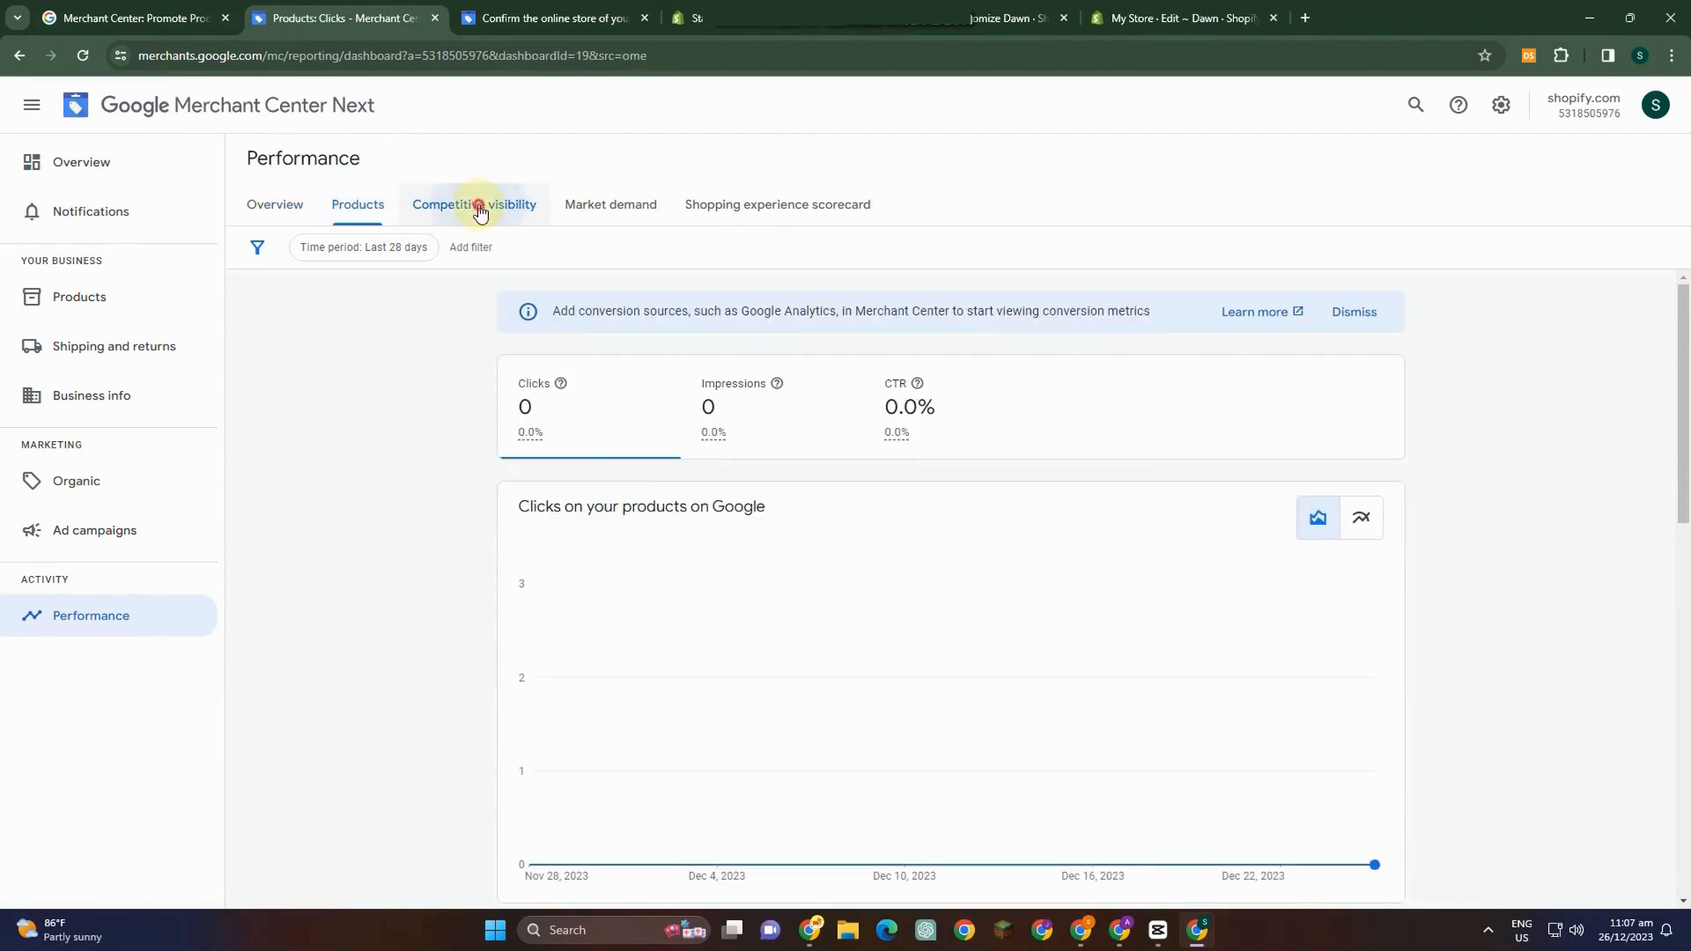
Browse the Performance page's Market demand and Shopping experience scorecard tabs, reading the scorecard information.
left_click(638, 208)
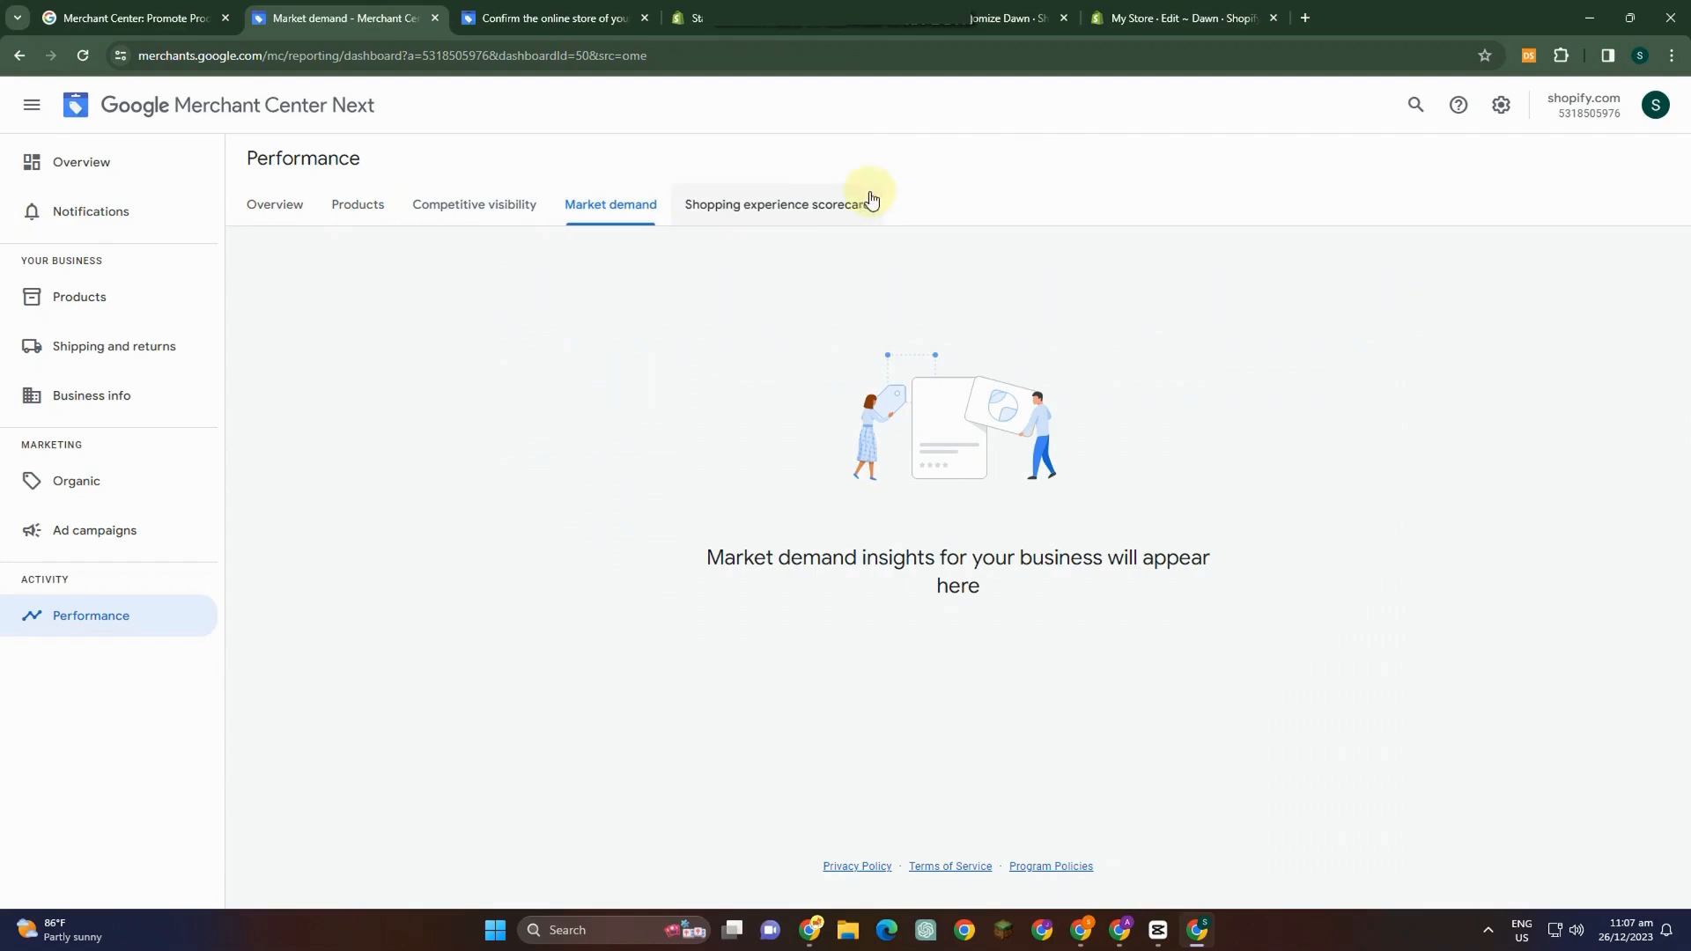
left_click(810, 213)
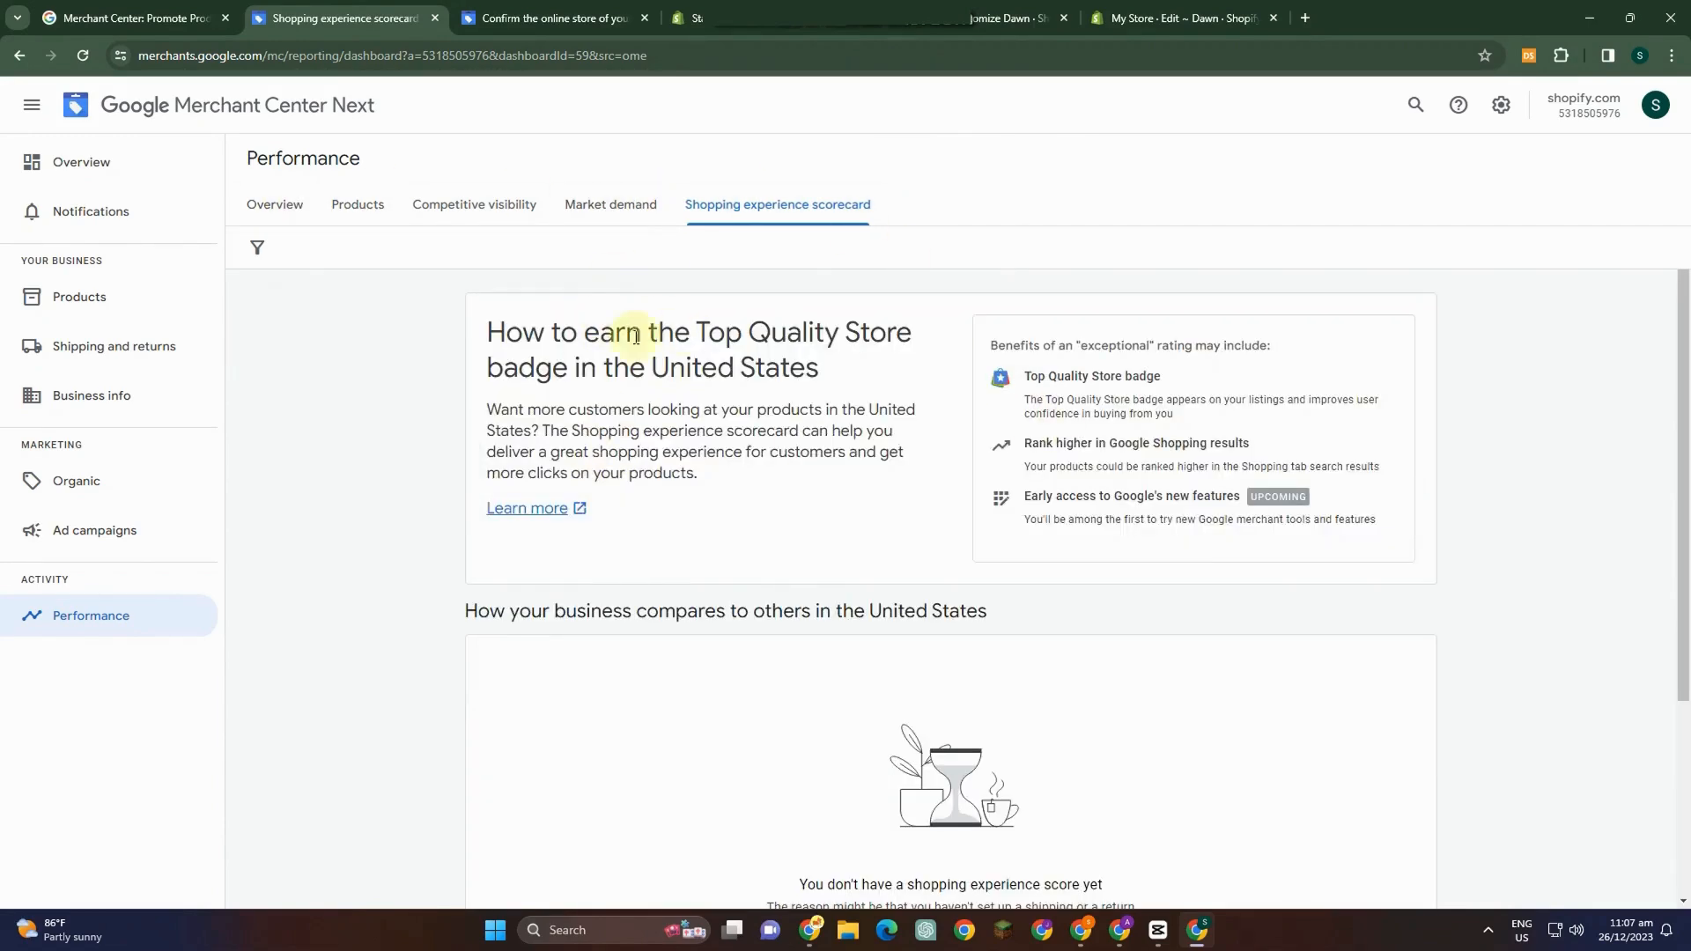
scroll(804, 317, "down", 3)
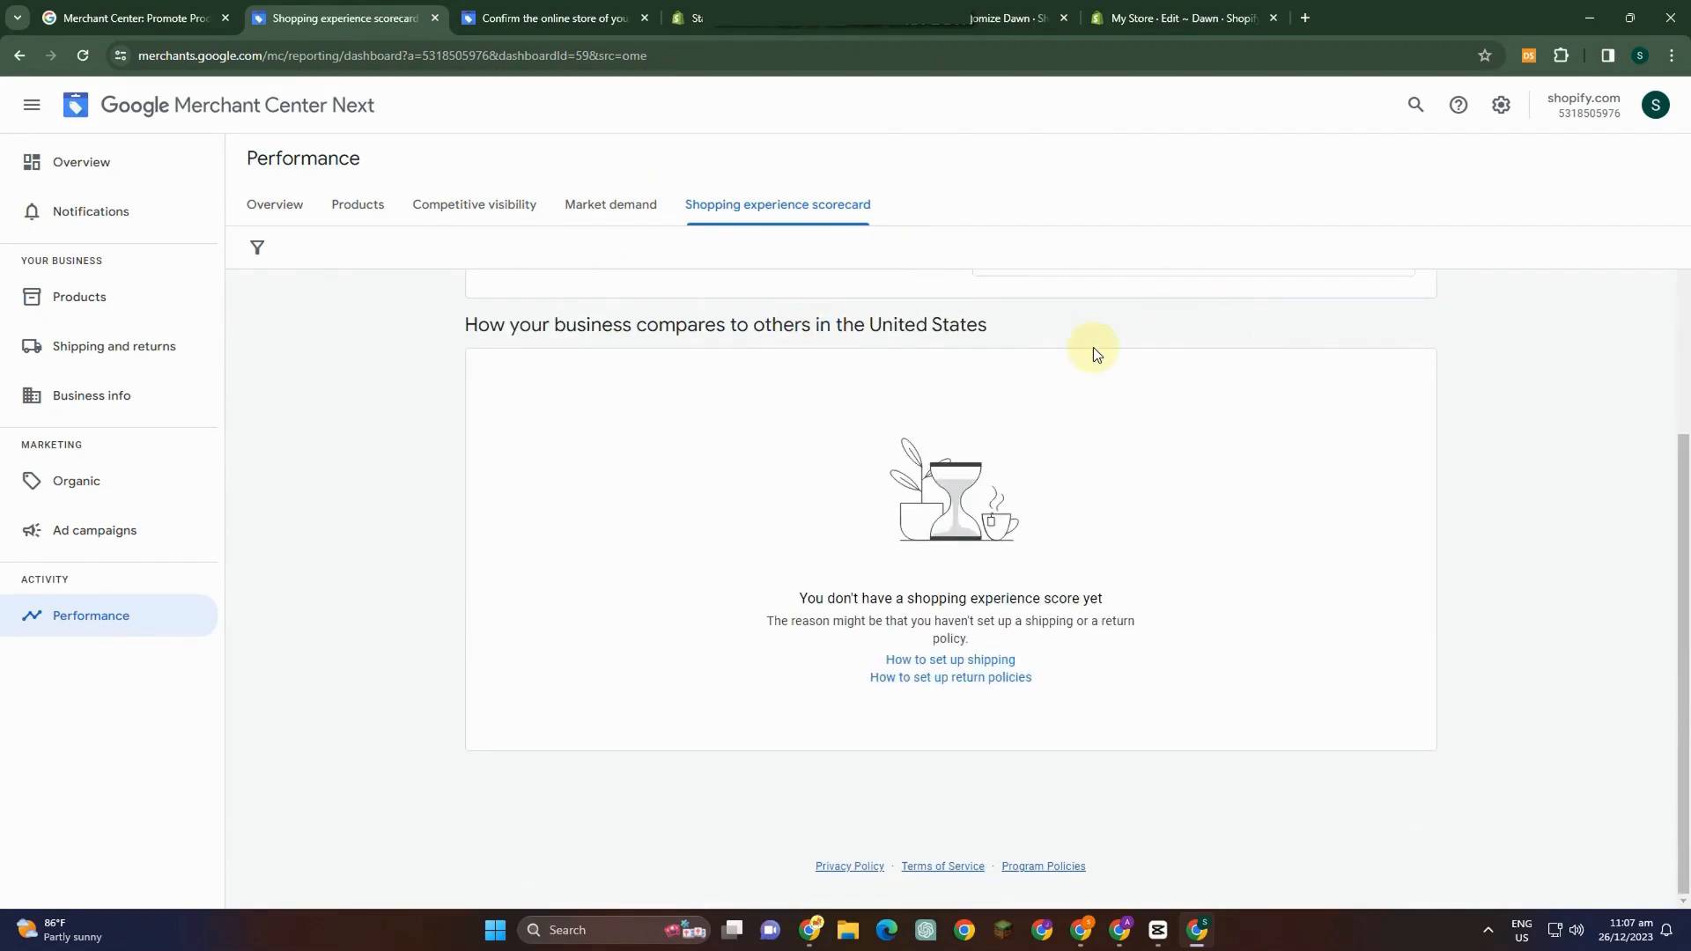
scroll(1083, 370, "up", 3)
scroll(1101, 529, "down", 2)
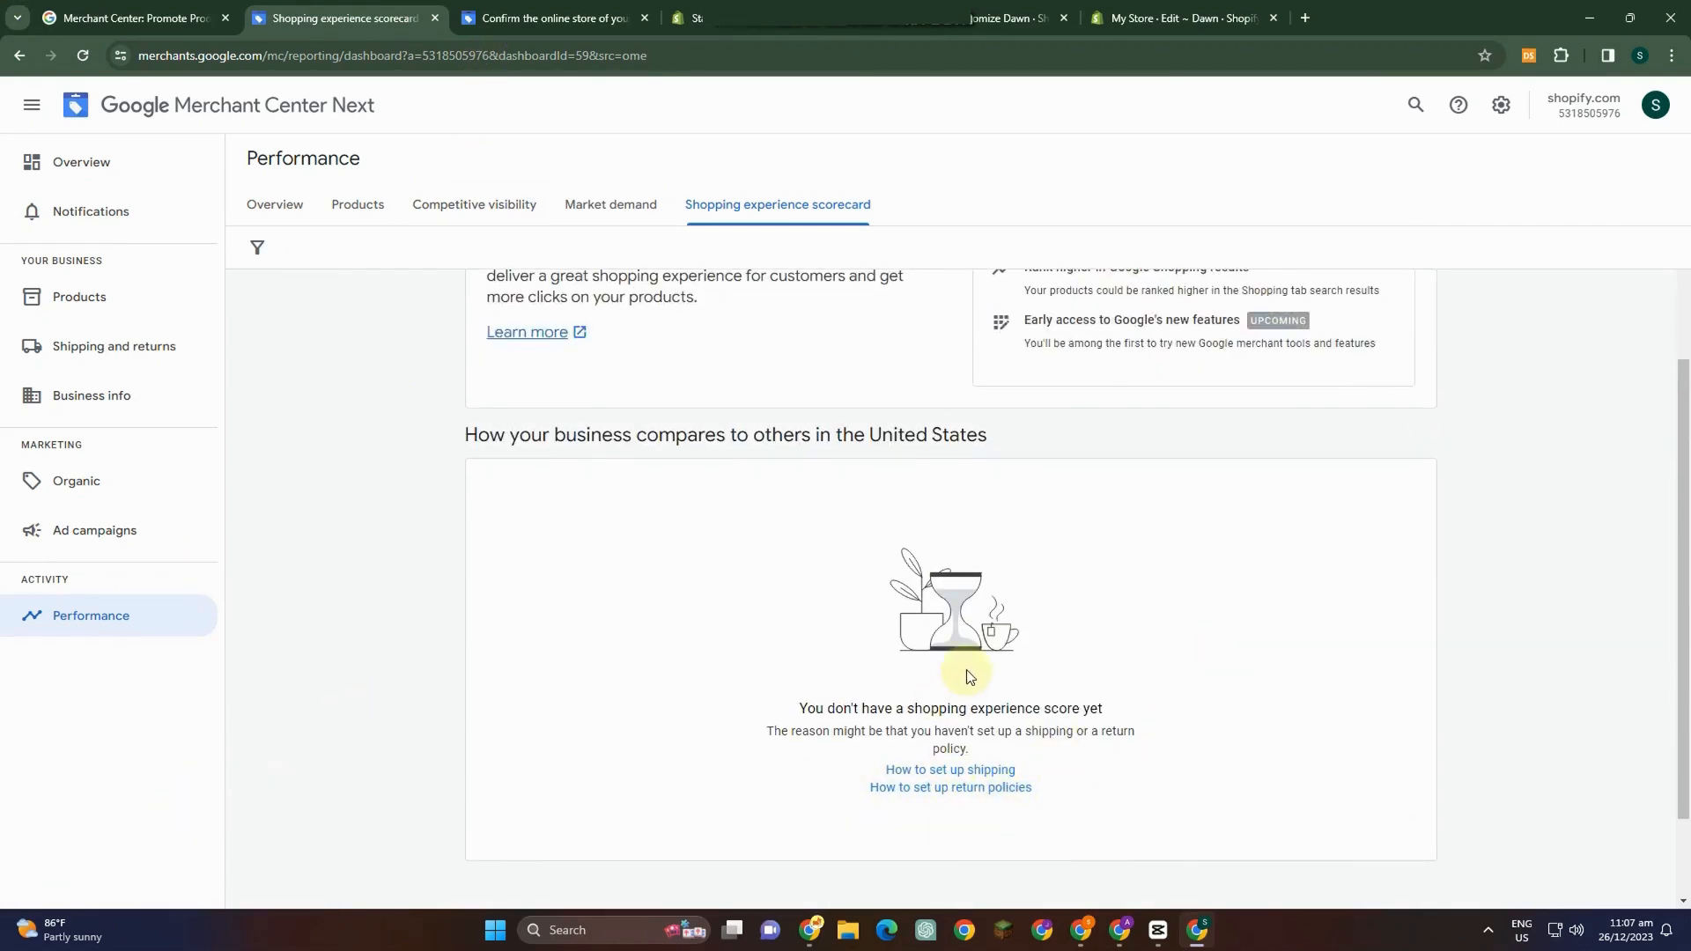
Open the scorecard's 'How to set up shipping' link in a new tab and switch to that tab.
right_click(955, 770)
left_click(1041, 577)
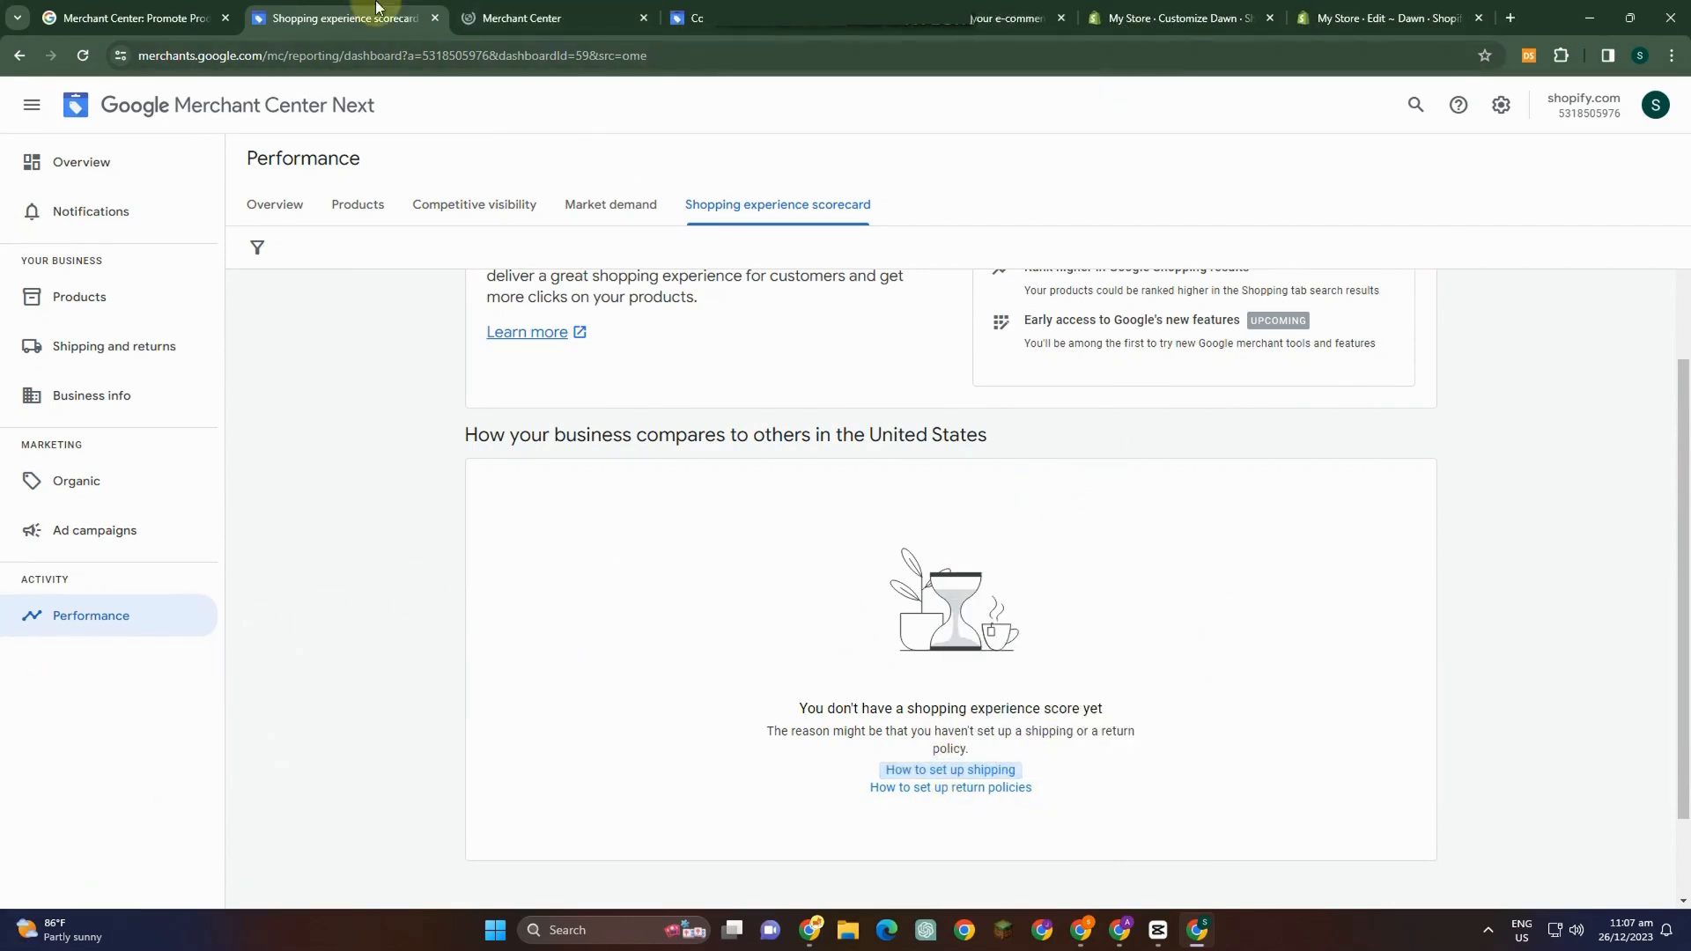
left_click(528, 17)
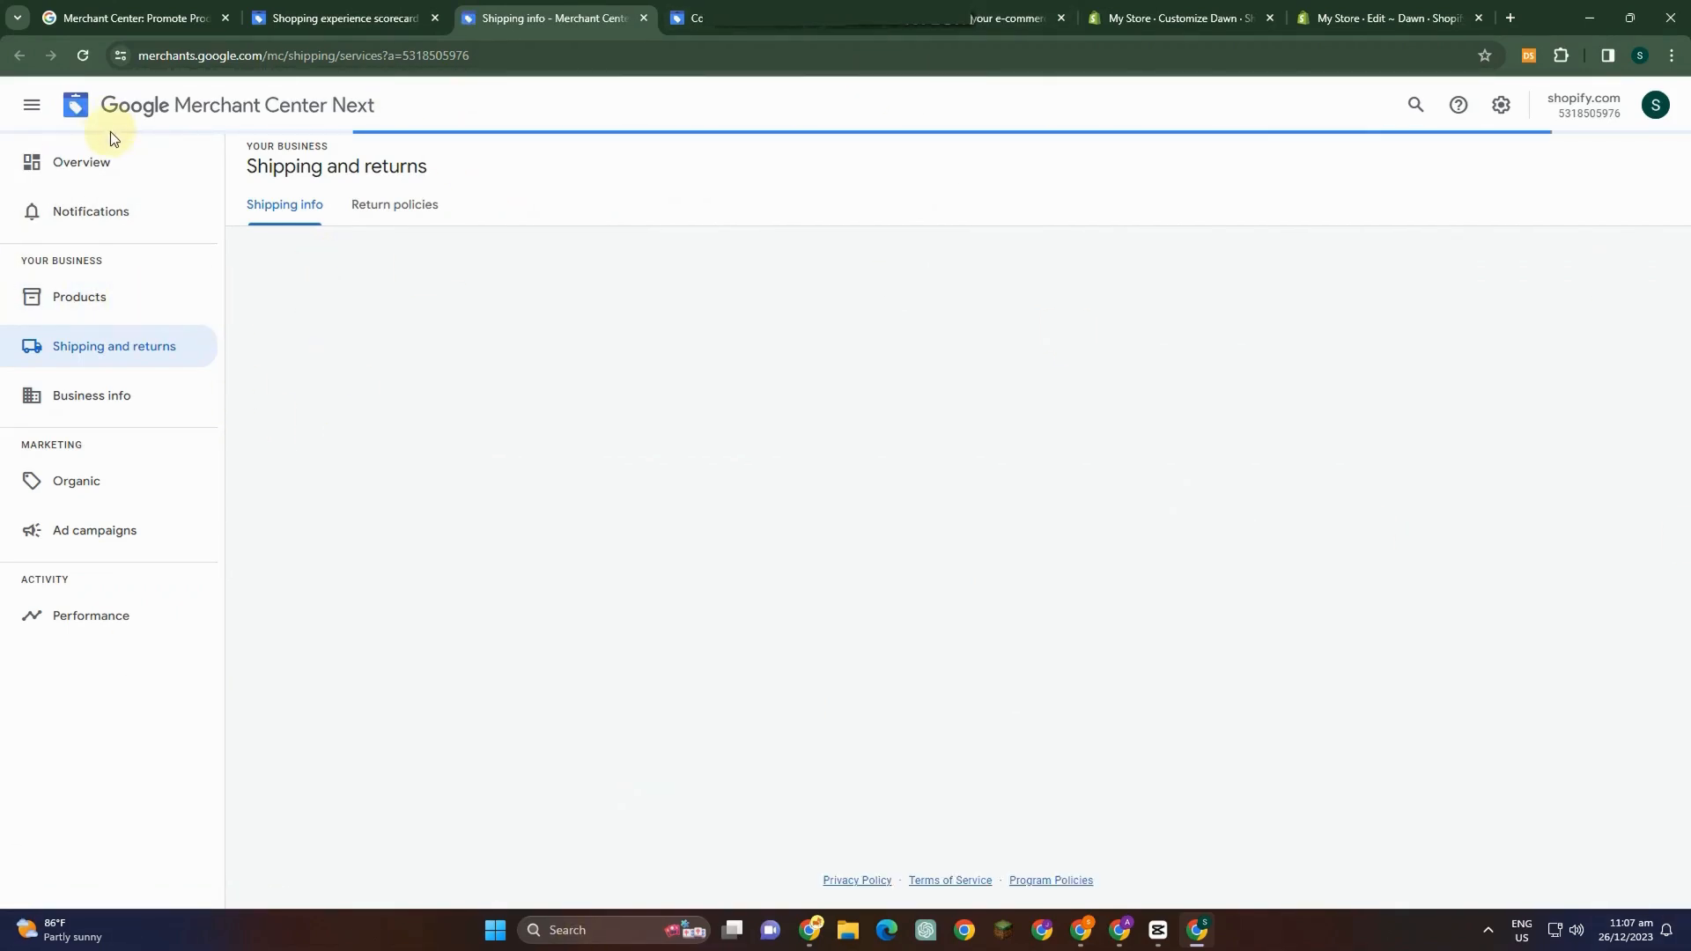
Toggle the navigation menu and open the Overview page to review the 'Show your products on Google' setup checklist.
left_click(33, 106)
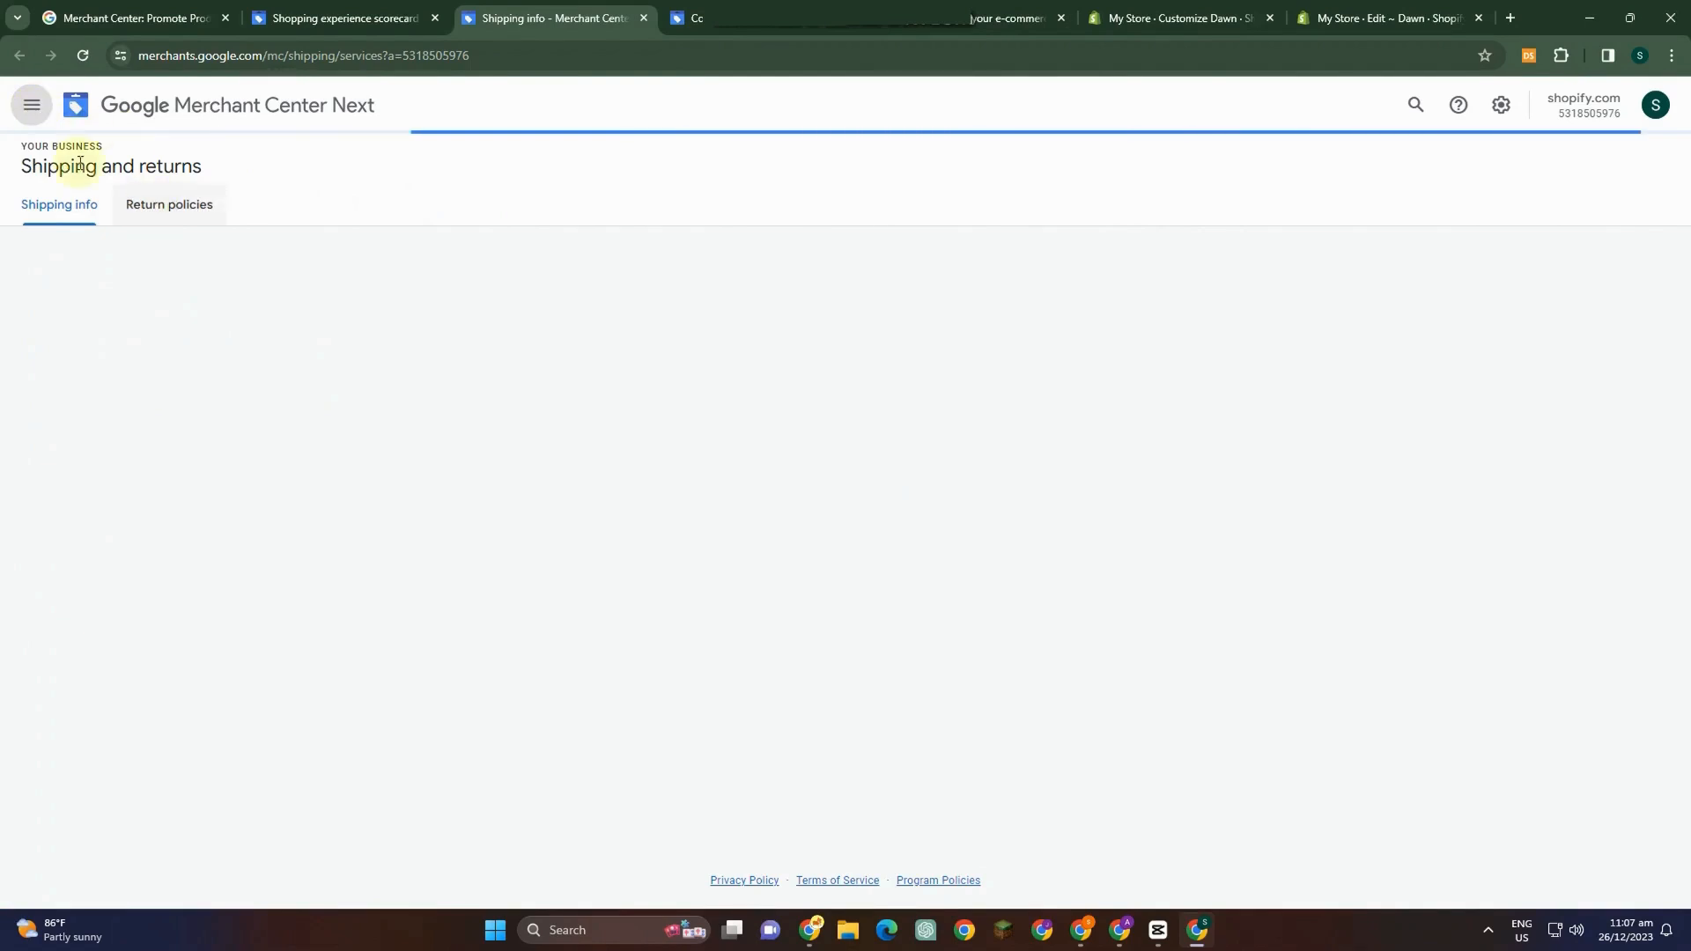
left_click(32, 105)
left_click(49, 164)
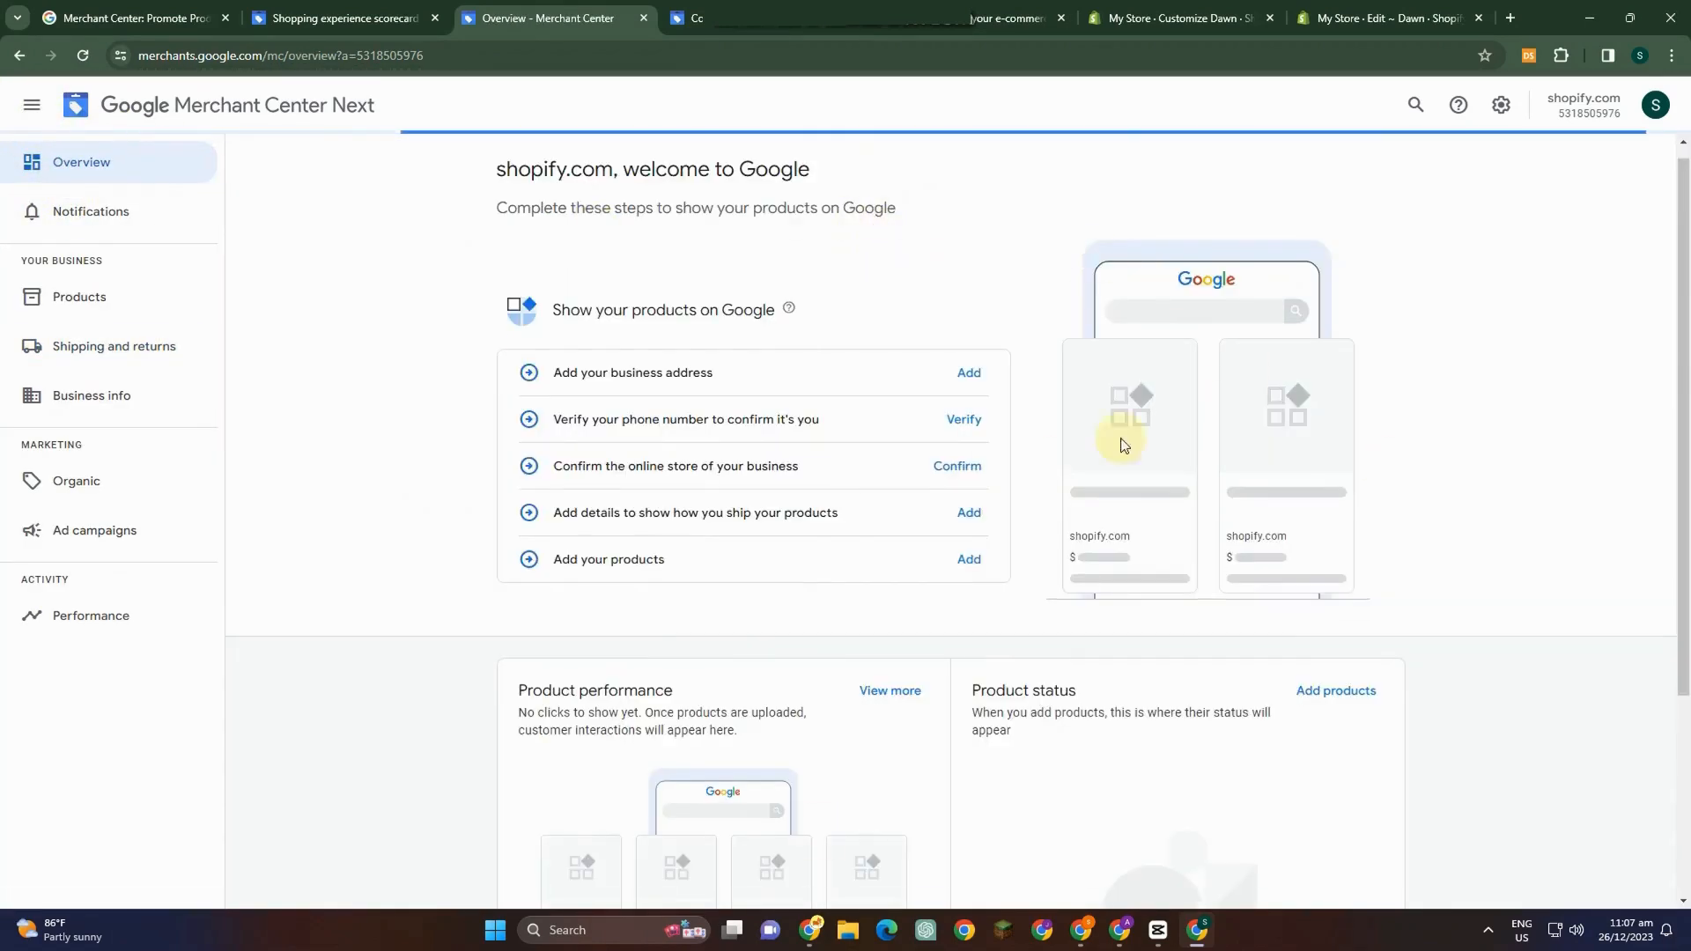
scroll(1121, 441, "down", 3)
scroll(1502, 717, "up", 3)
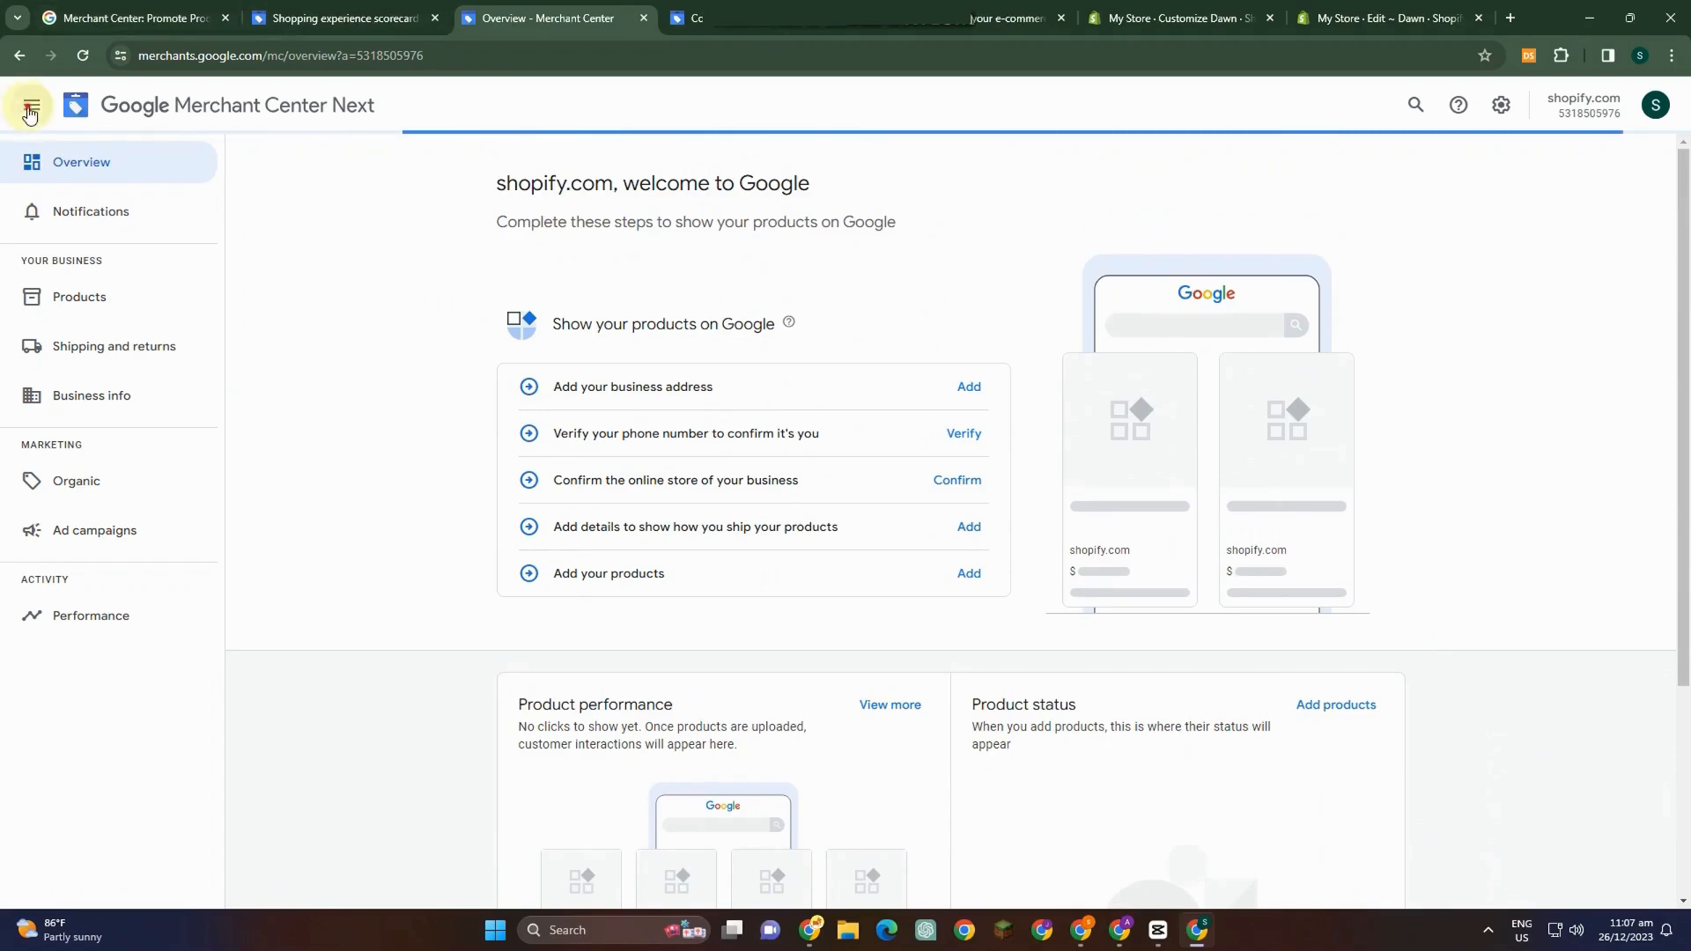
Switch back to the Shipping and returns page tab and toggle the navigation menu.
left_click(343, 18)
left_click(465, 22)
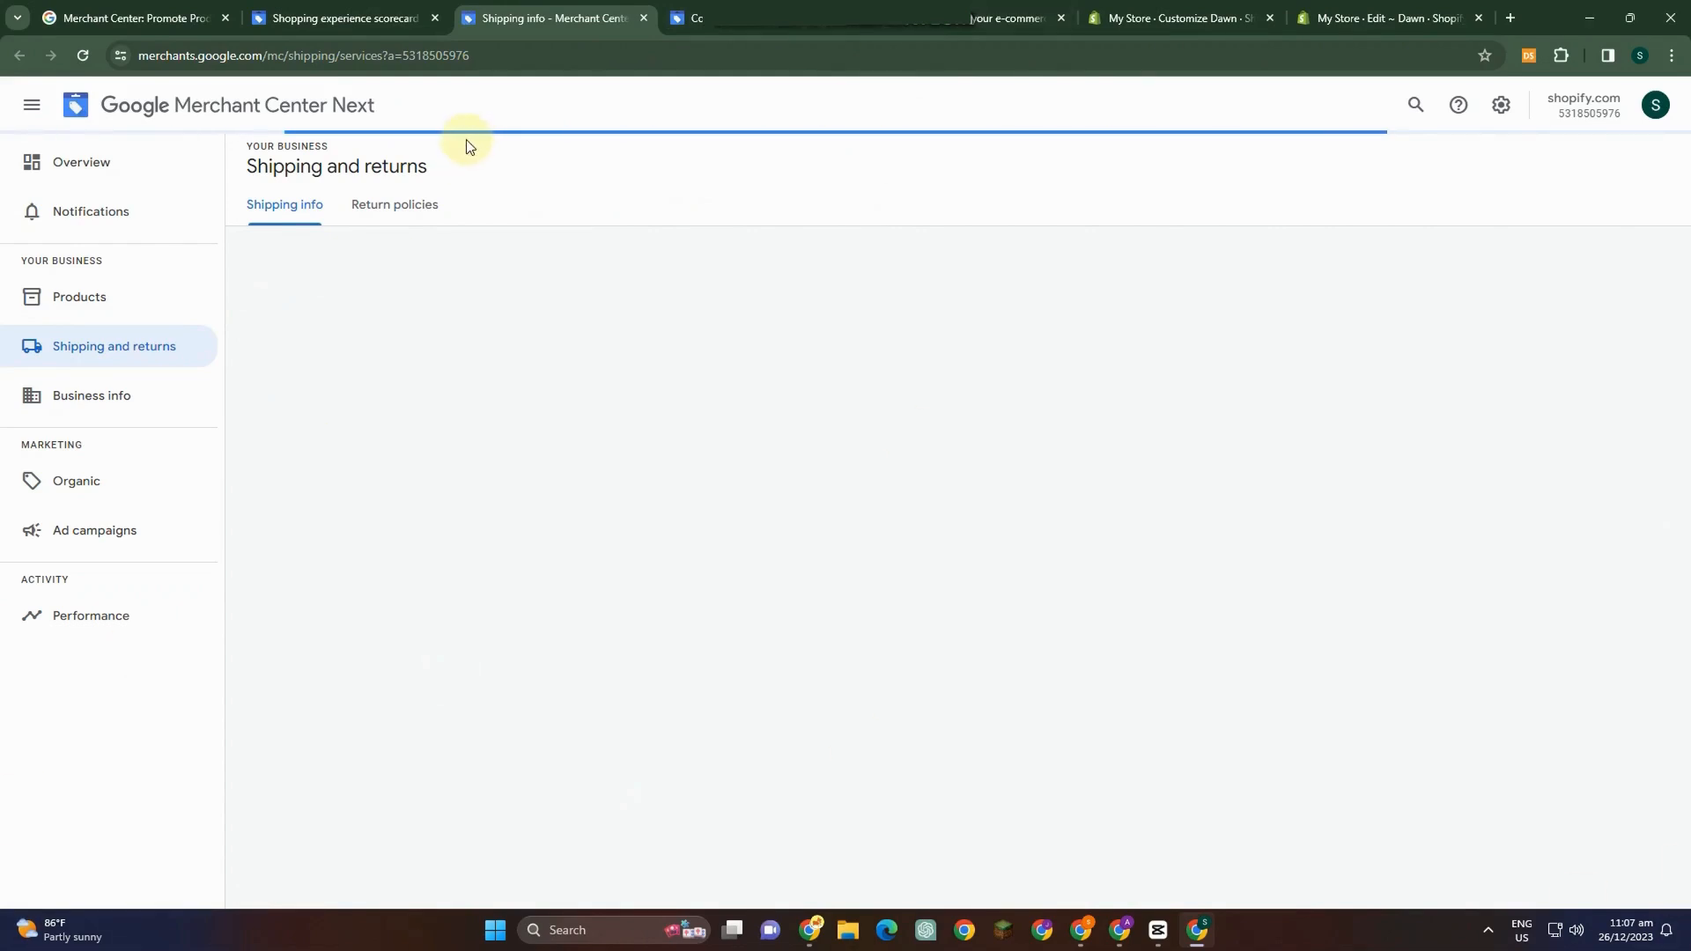
left_click(32, 105)
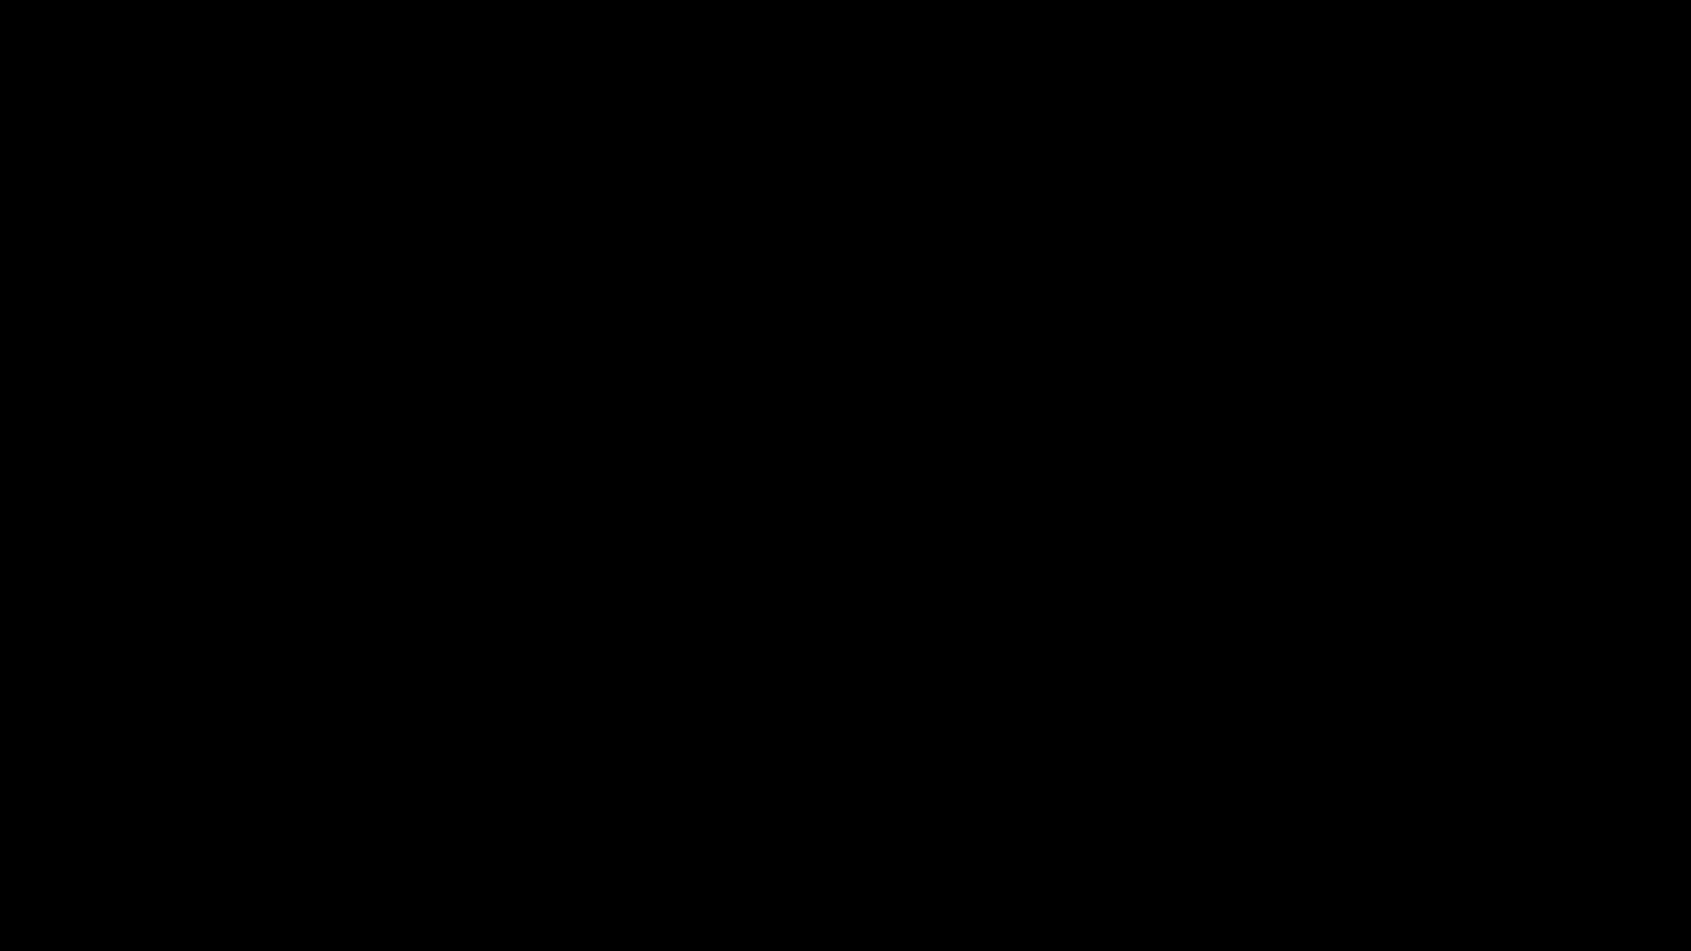